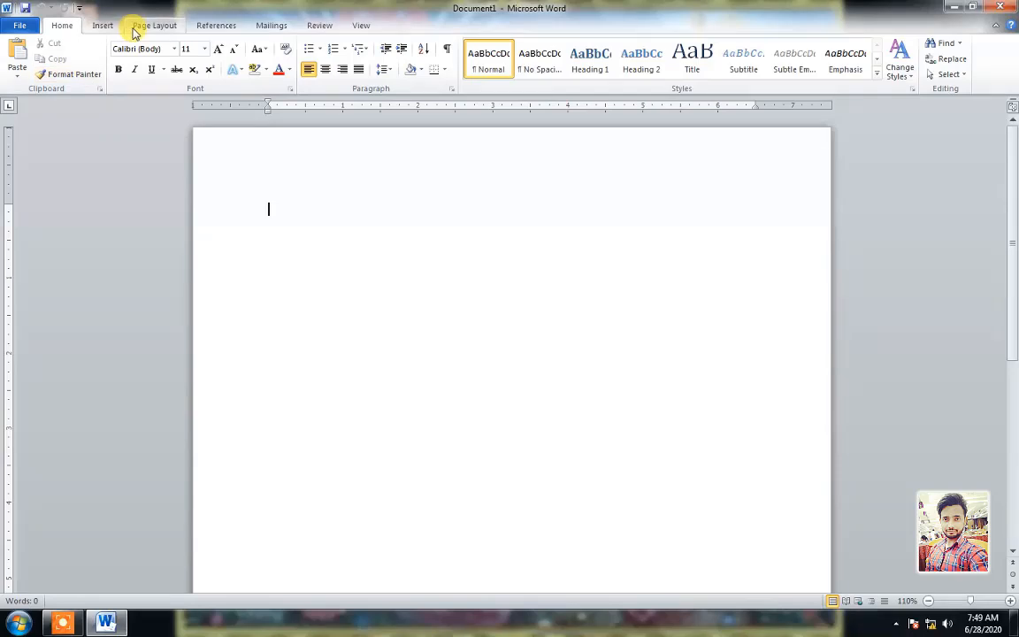
Generate a sample paragraph of body text with =rand(1,5).
{"action": "left_click", "coordinate": [152, 25]}
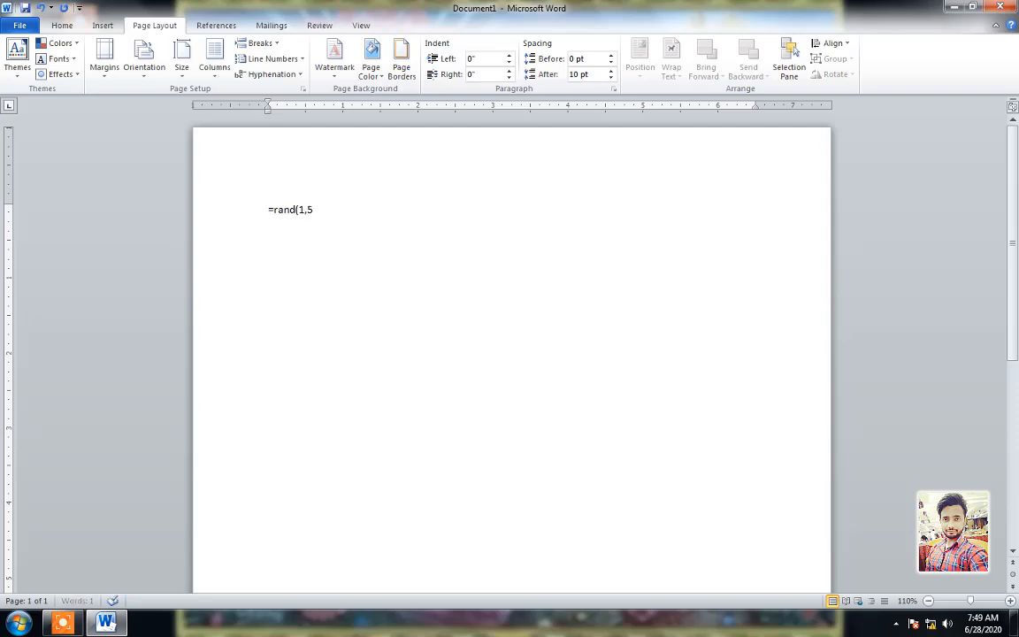
{"action": "key", "text": "Return"}
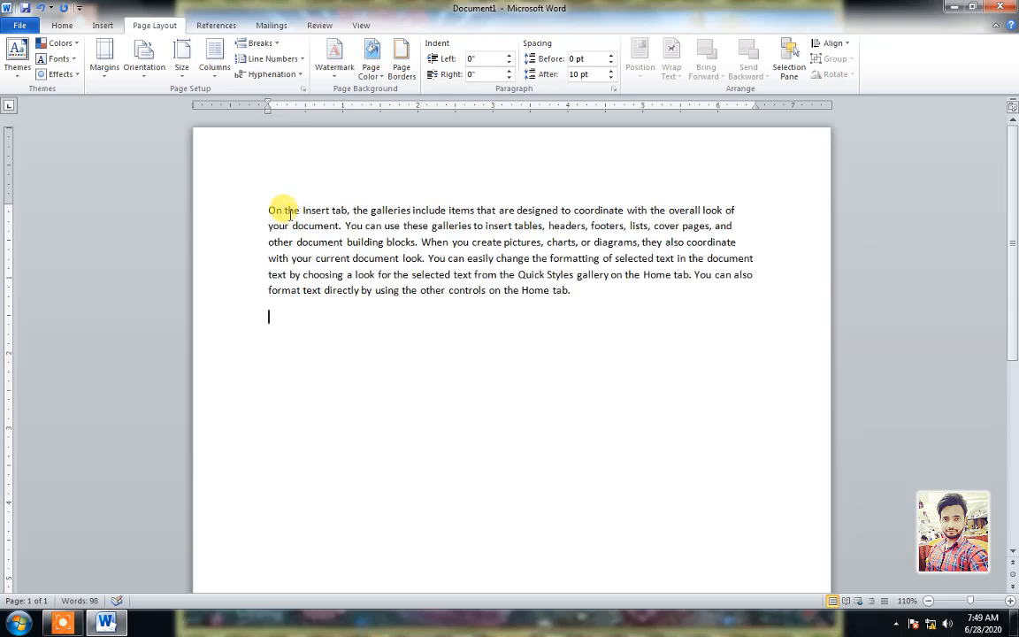
Preview the built-in themes, theme colors and theme fonts on the sample text, comparing the theme colors with the font color palette.
{"action": "left_click", "coordinate": [13, 75]}
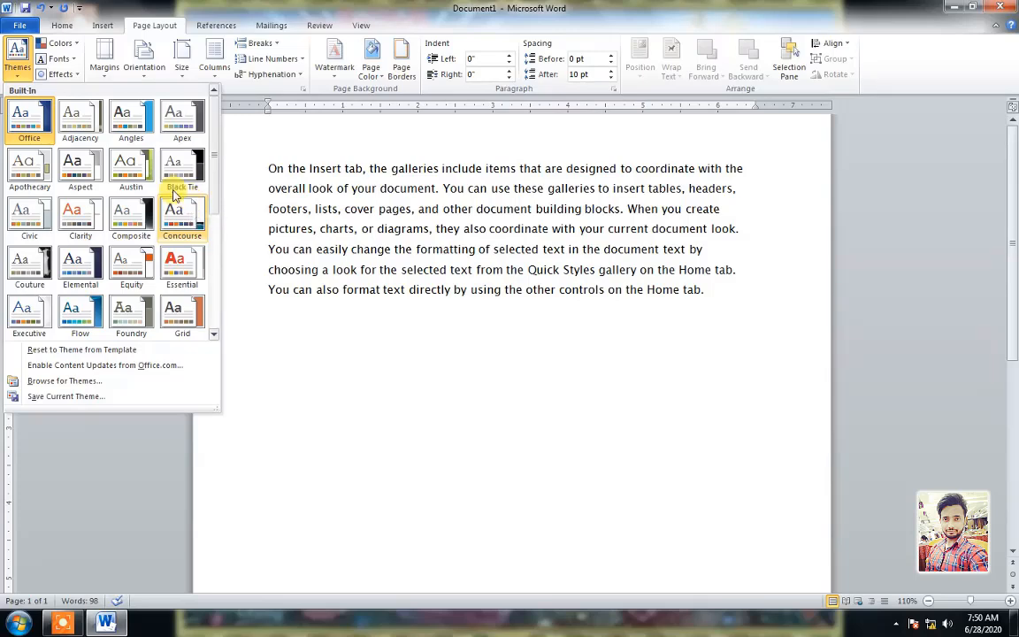
{"action": "left_click", "coordinate": [76, 46]}
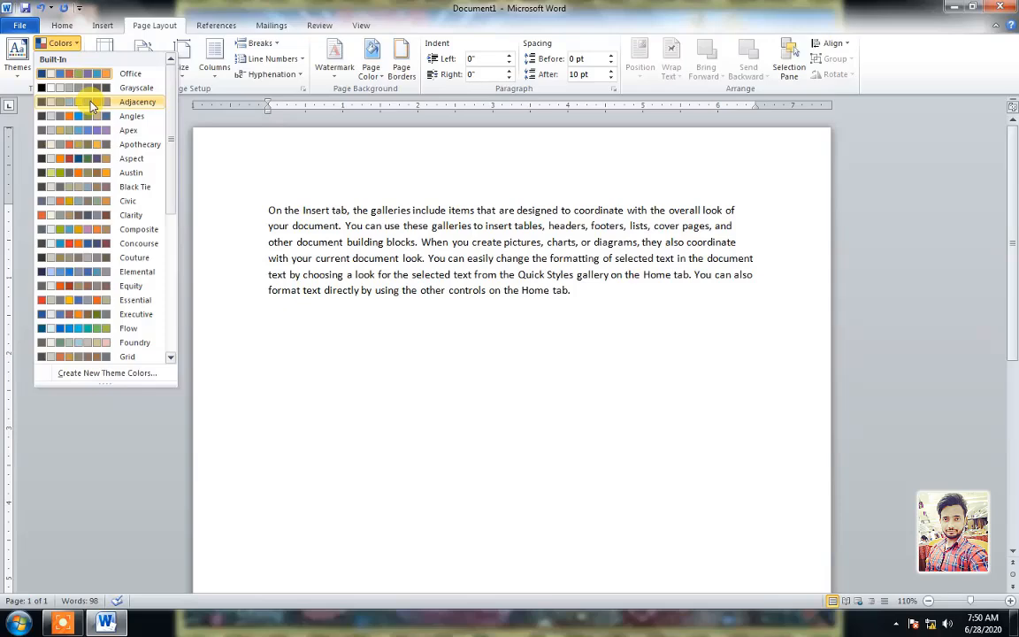
{"action": "left_click", "coordinate": [60, 24]}
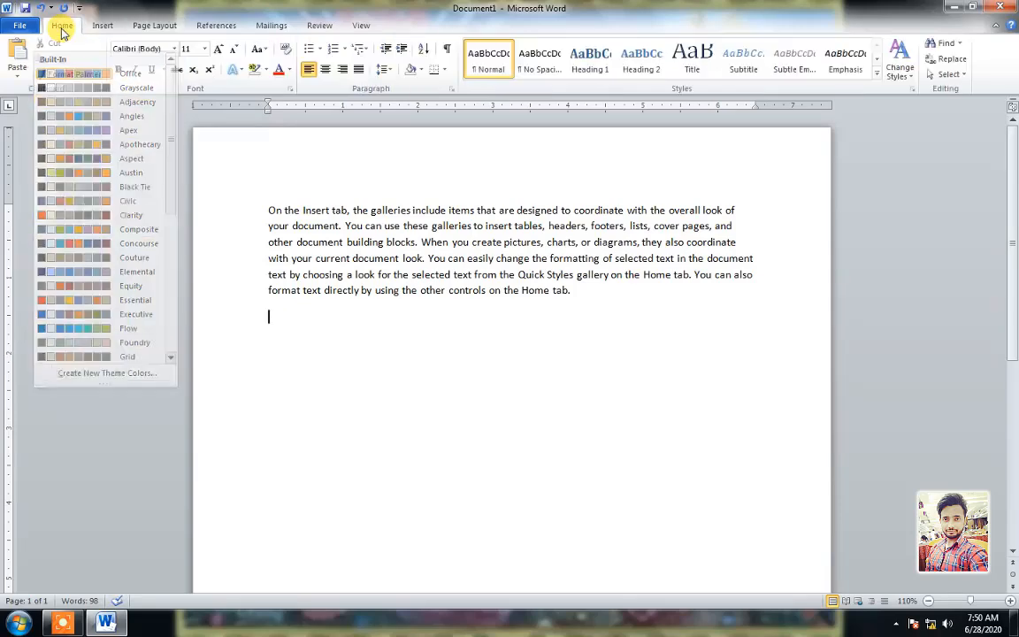
{"action": "left_click", "coordinate": [288, 70]}
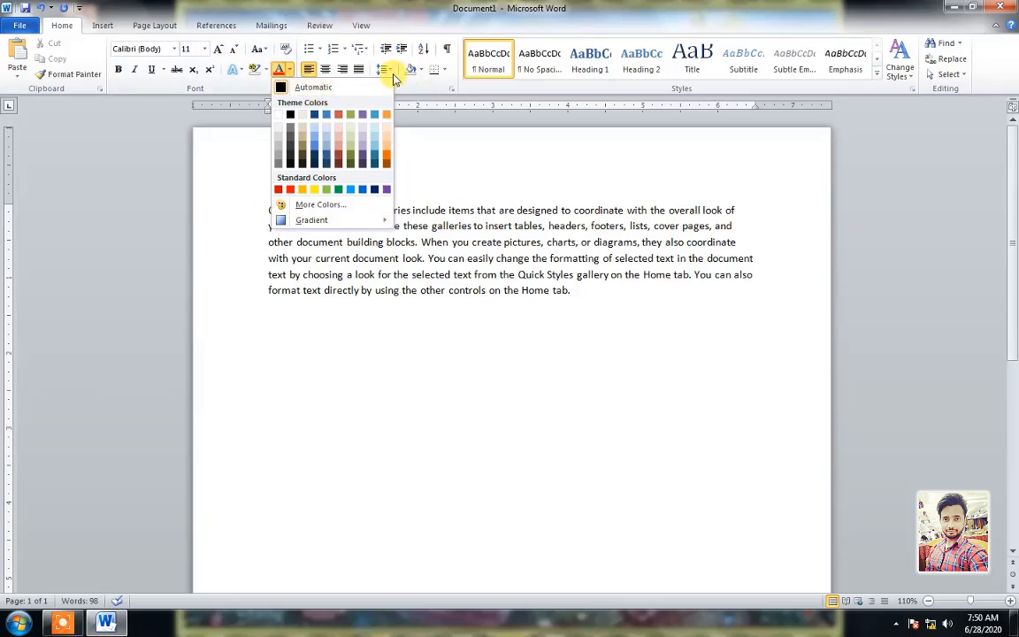
{"action": "left_click", "coordinate": [144, 25]}
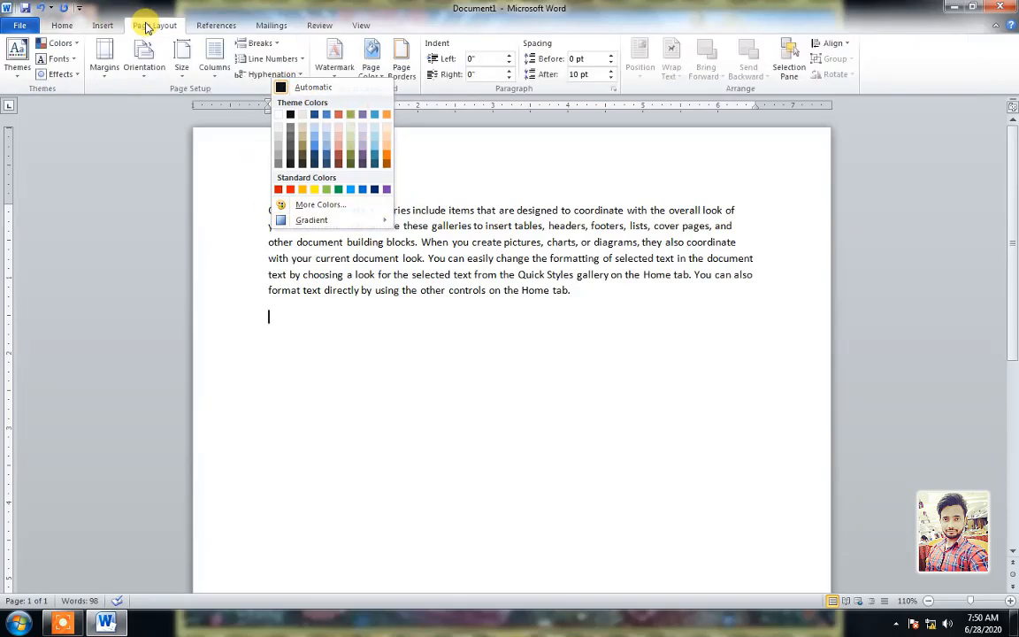
{"action": "left_click", "coordinate": [60, 59]}
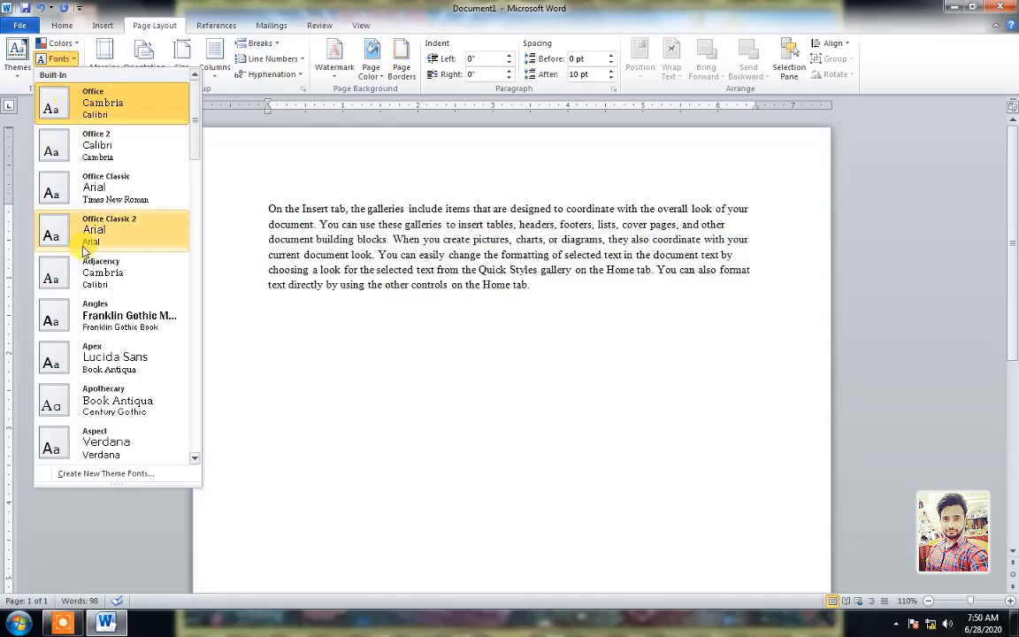
{"action": "left_click", "coordinate": [62, 24]}
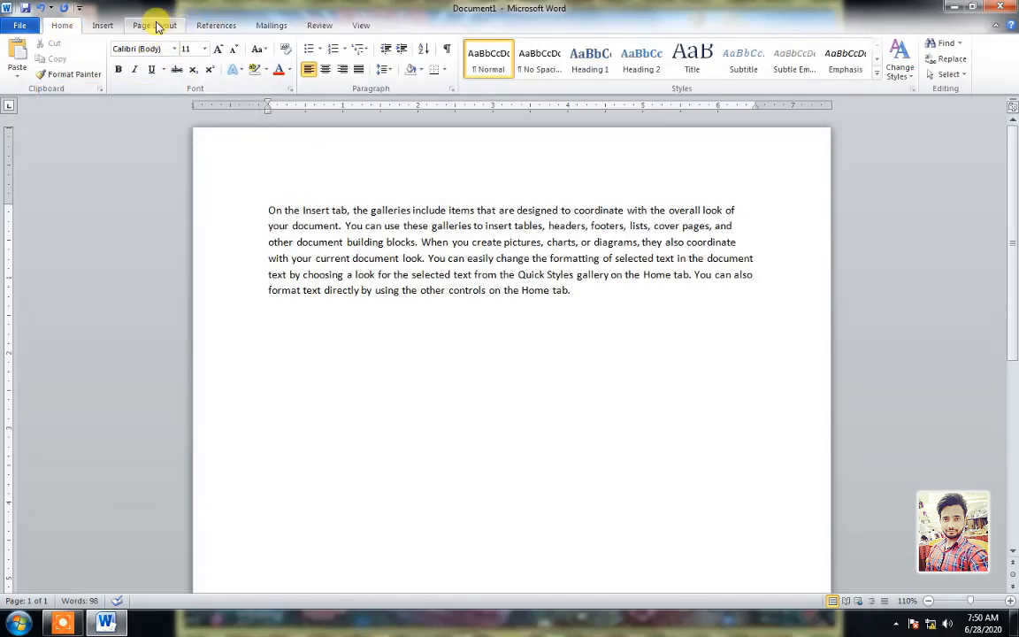
Apply the Apex theme effects to the document.
{"action": "left_click", "coordinate": [154, 26]}
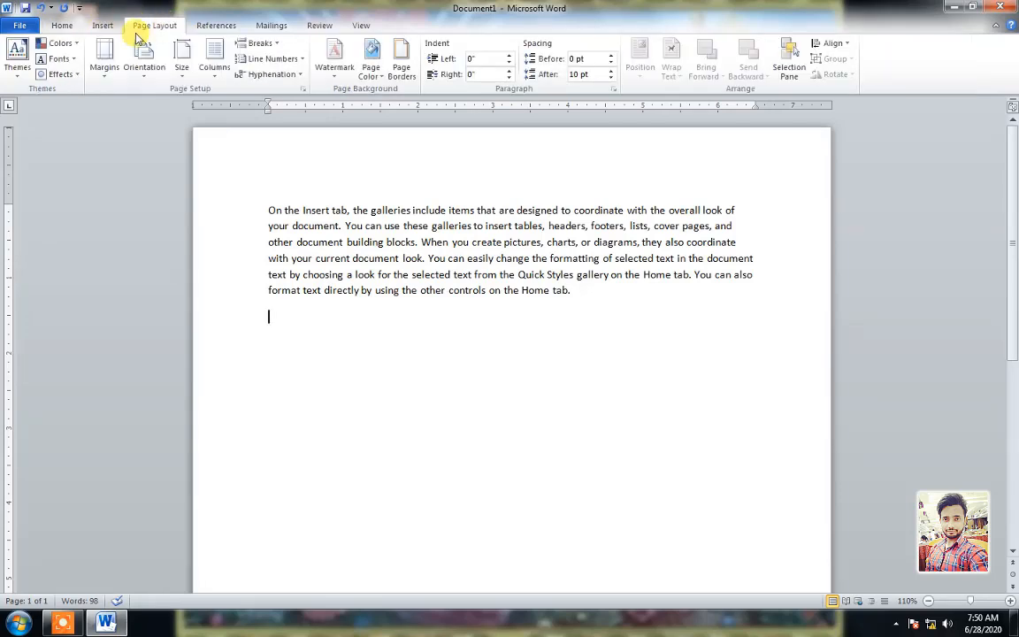
{"action": "left_click", "coordinate": [74, 79]}
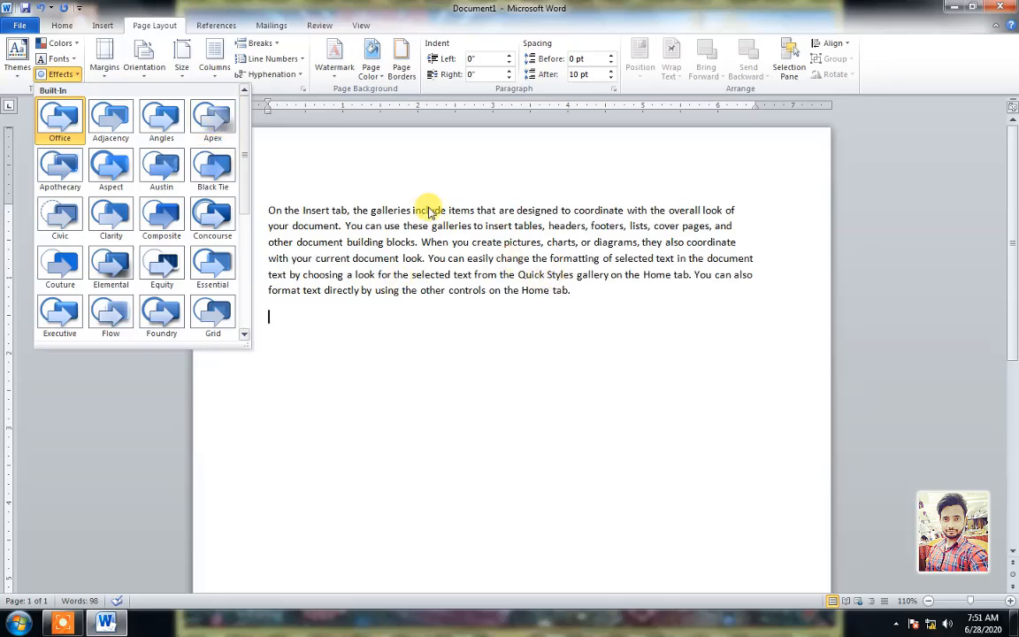
{"action": "left_click", "coordinate": [212, 120]}
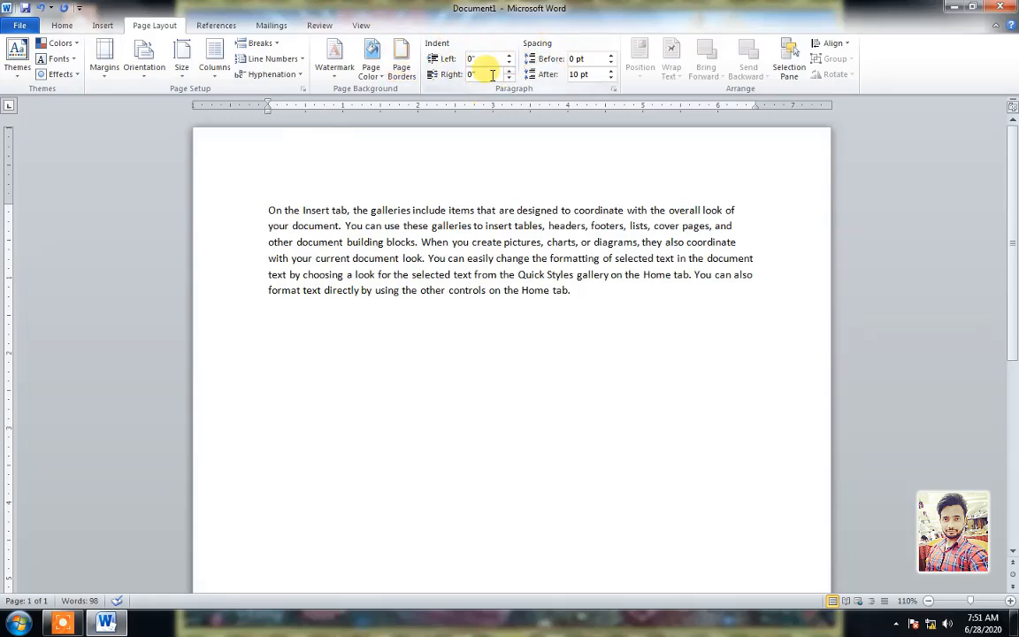
Set the sample paragraph's left and right indents to 0.3".
{"action": "left_click", "coordinate": [272, 211]}
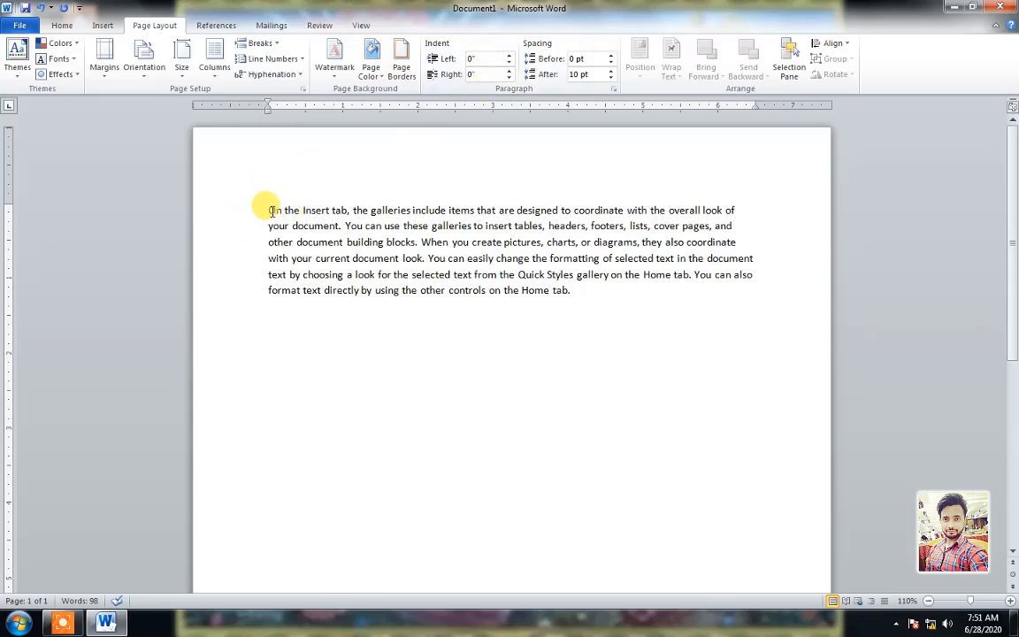
{"action": "left_click", "coordinate": [509, 55]}
{"action": "left_click", "coordinate": [509, 55]}
{"action": "left_click", "coordinate": [509, 55]}
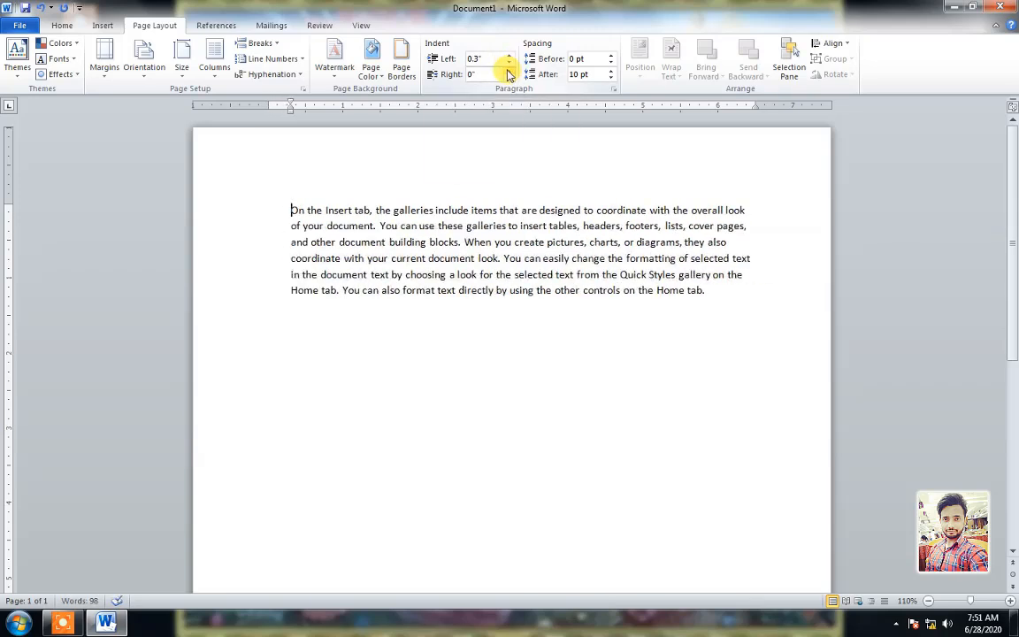
{"action": "left_click", "coordinate": [509, 71]}
{"action": "left_click", "coordinate": [509, 71]}
{"action": "left_click", "coordinate": [509, 71]}
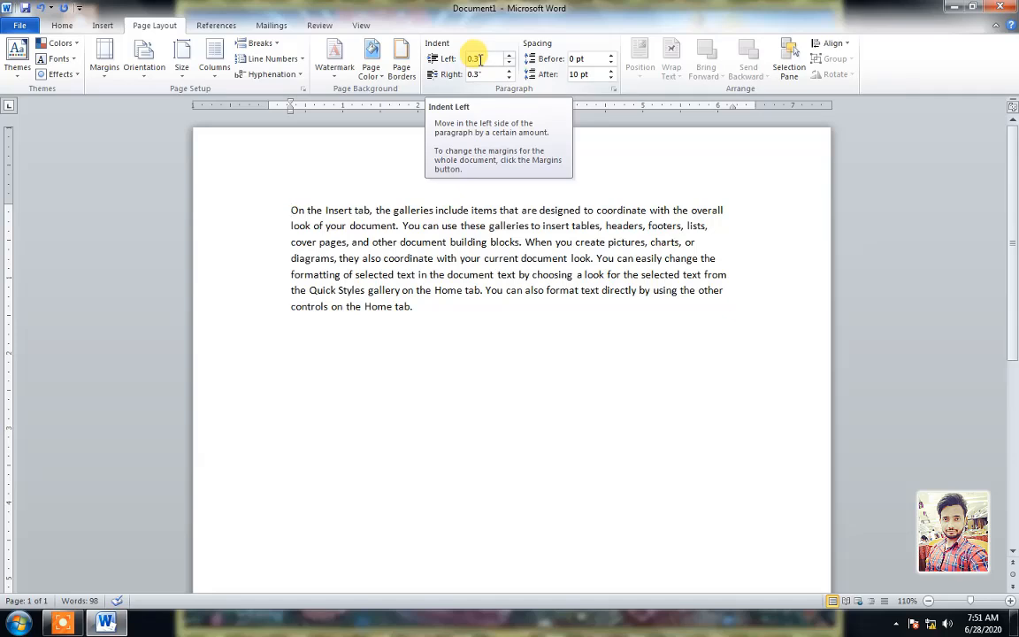
Return the sample paragraph's left and right indents to 0".
{"action": "left_click", "coordinate": [508, 63]}
{"action": "left_click", "coordinate": [508, 63]}
{"action": "left_click", "coordinate": [508, 63]}
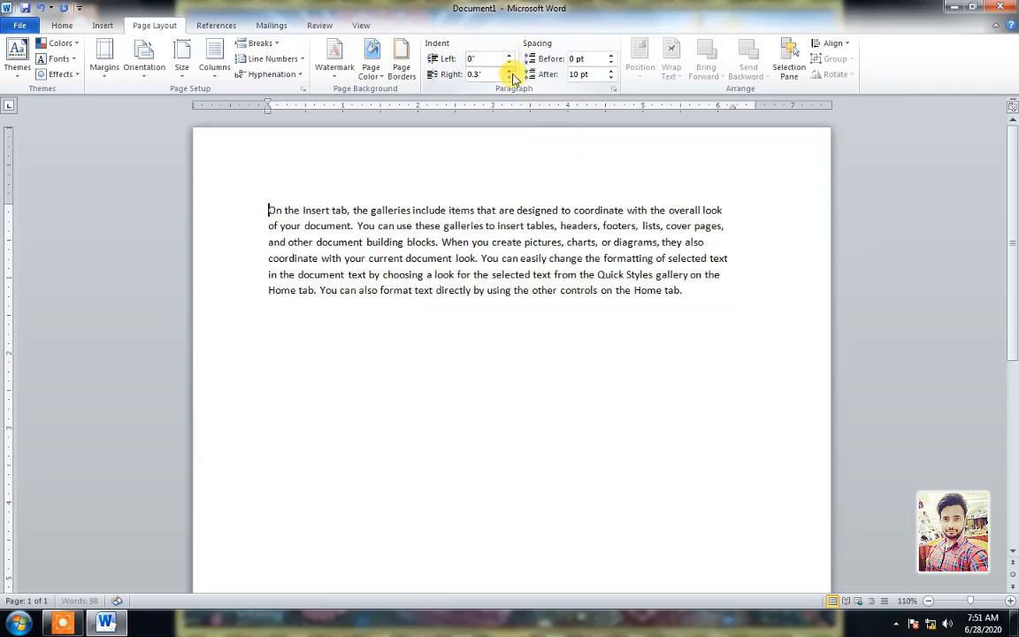
{"action": "left_click", "coordinate": [509, 78]}
{"action": "left_click", "coordinate": [510, 78]}
{"action": "left_click", "coordinate": [509, 78]}
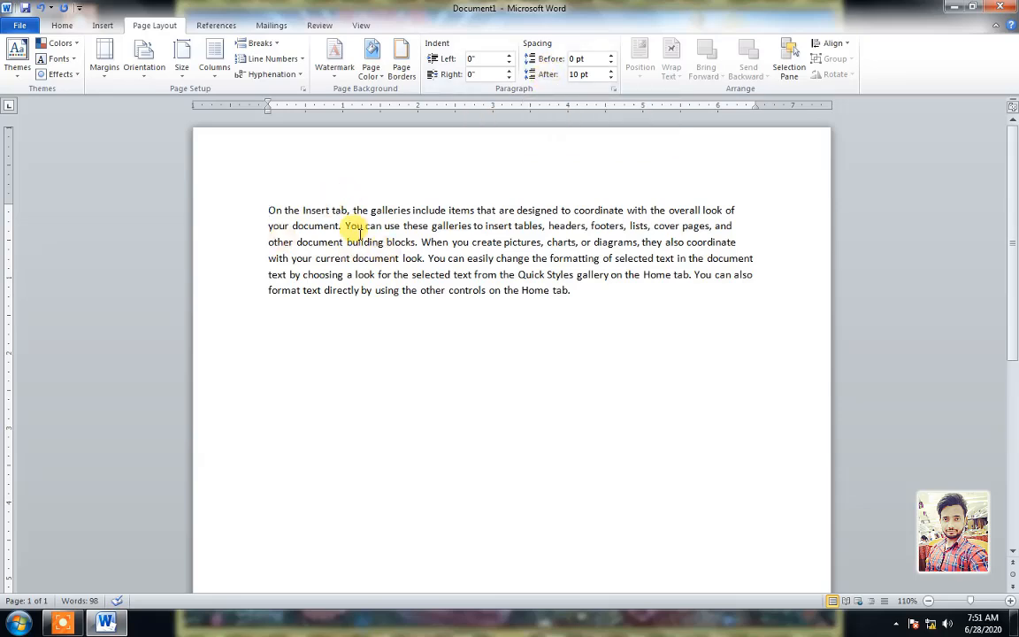
Split the paragraph before "When you create pictures" and join the two parts back together.
{"action": "left_click", "coordinate": [421, 242]}
{"action": "key", "text": "Return"}
{"action": "key", "text": "Return"}
{"action": "key", "text": "BackSpace"}
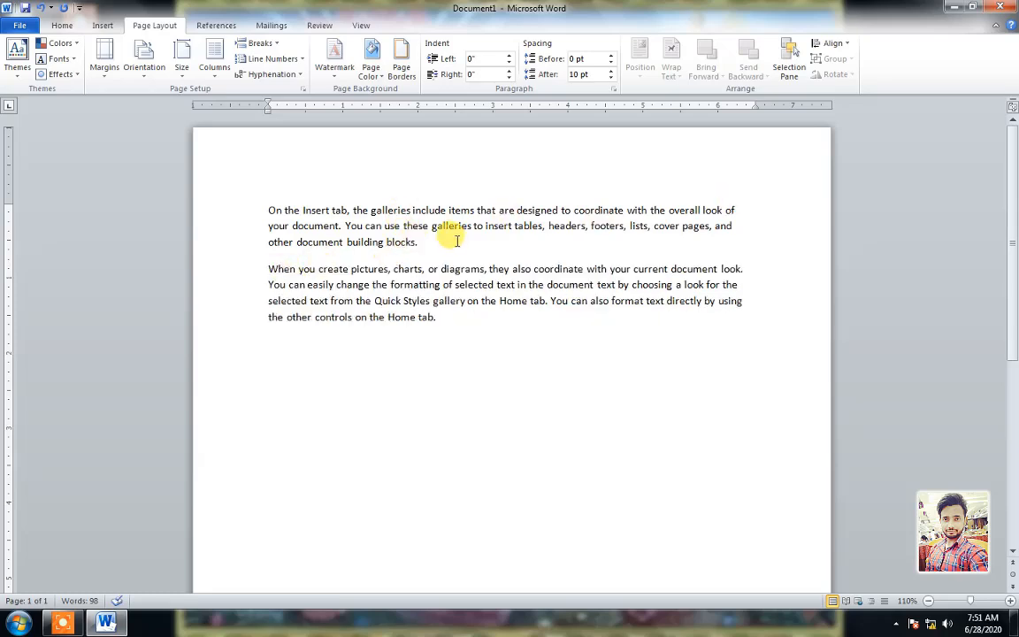
{"action": "key", "text": "BackSpace"}
{"action": "key", "text": "Return"}
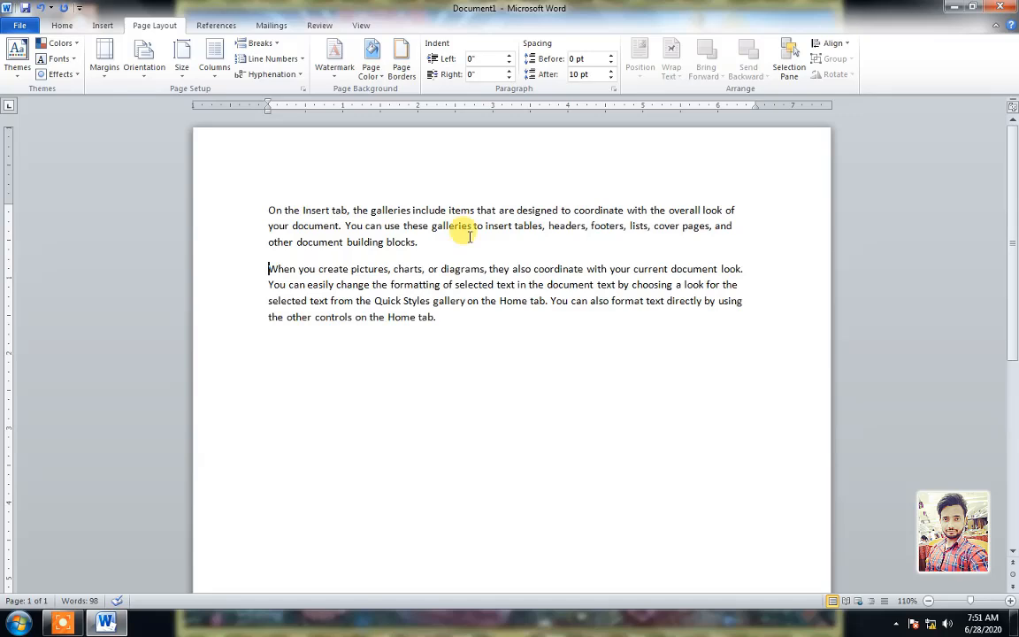
{"action": "key", "text": "BackSpace"}
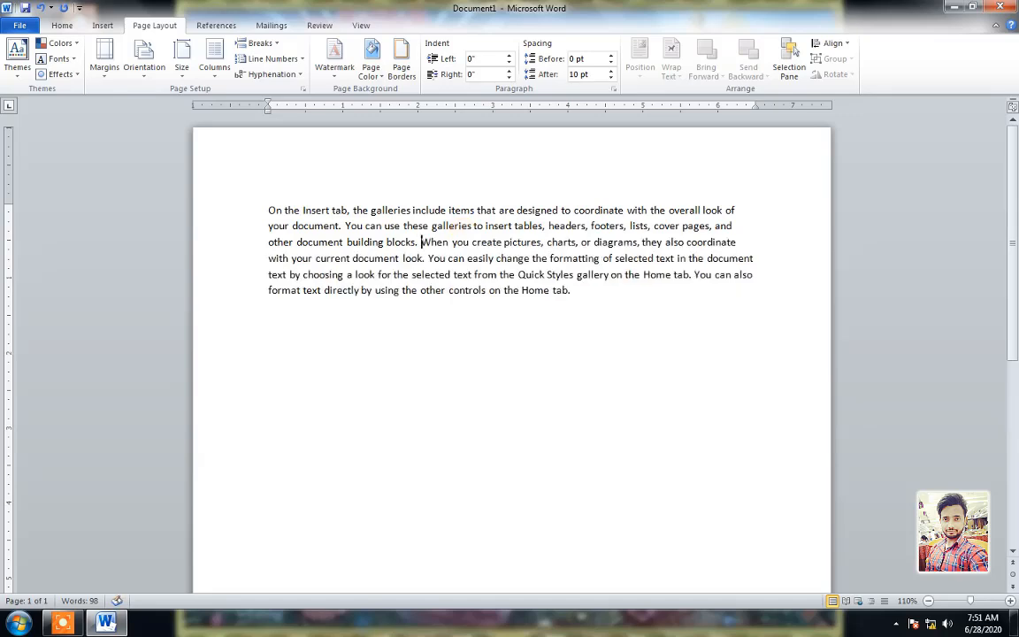
Set the paragraph's spacing after to 24 pt and split it before "When you create pictures".
{"action": "left_click", "coordinate": [609, 72]}
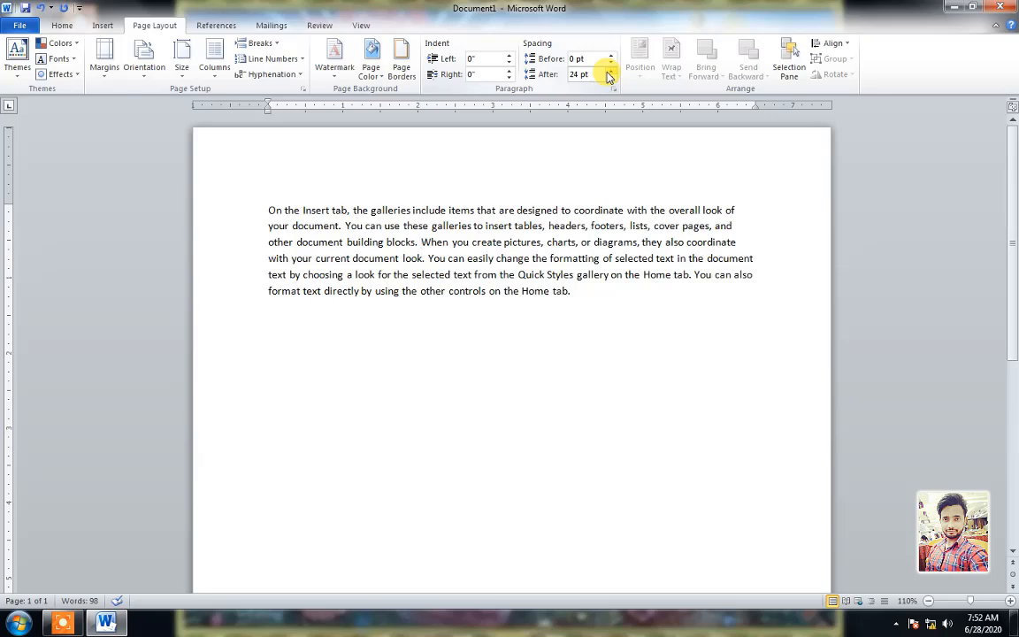
{"action": "key", "text": "Return"}
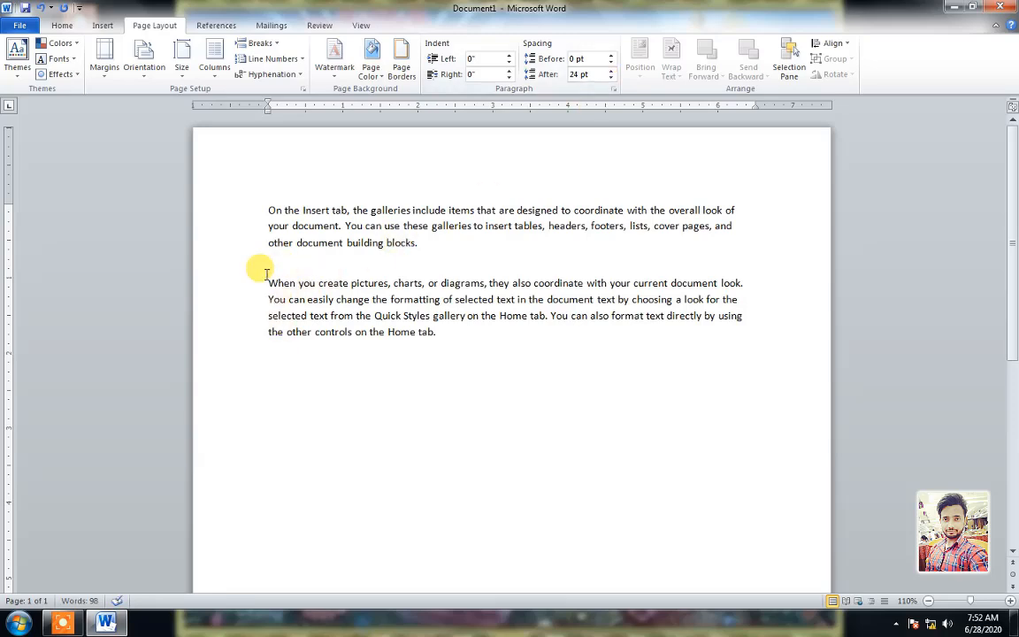
Set the second paragraph's spacing after to 12 pt and split it after "selected text in the document".
{"action": "left_click", "coordinate": [609, 79]}
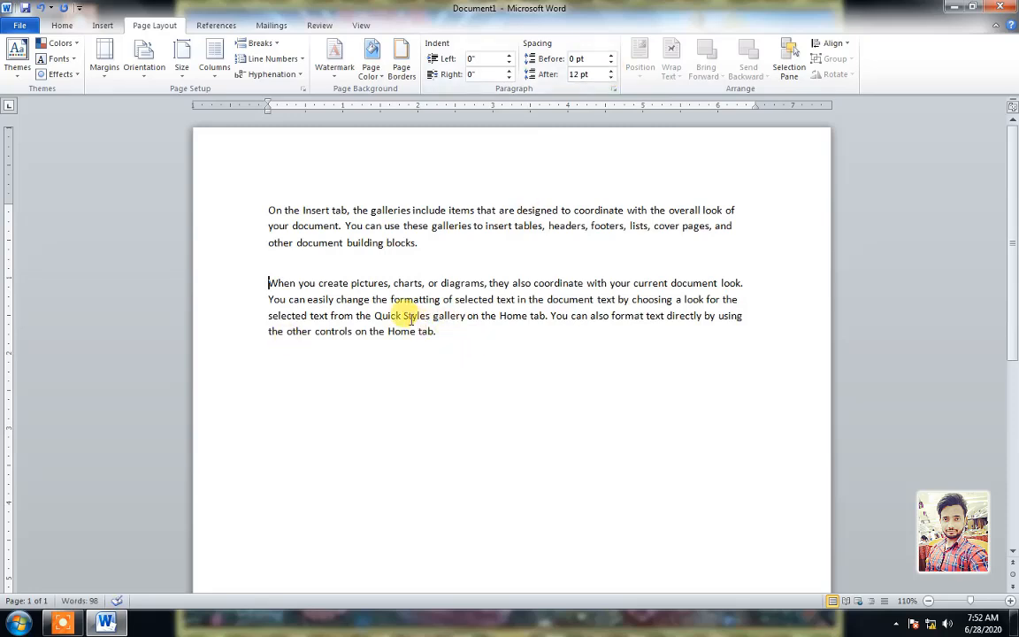
{"action": "left_click", "coordinate": [594, 299]}
{"action": "key", "text": "Return"}
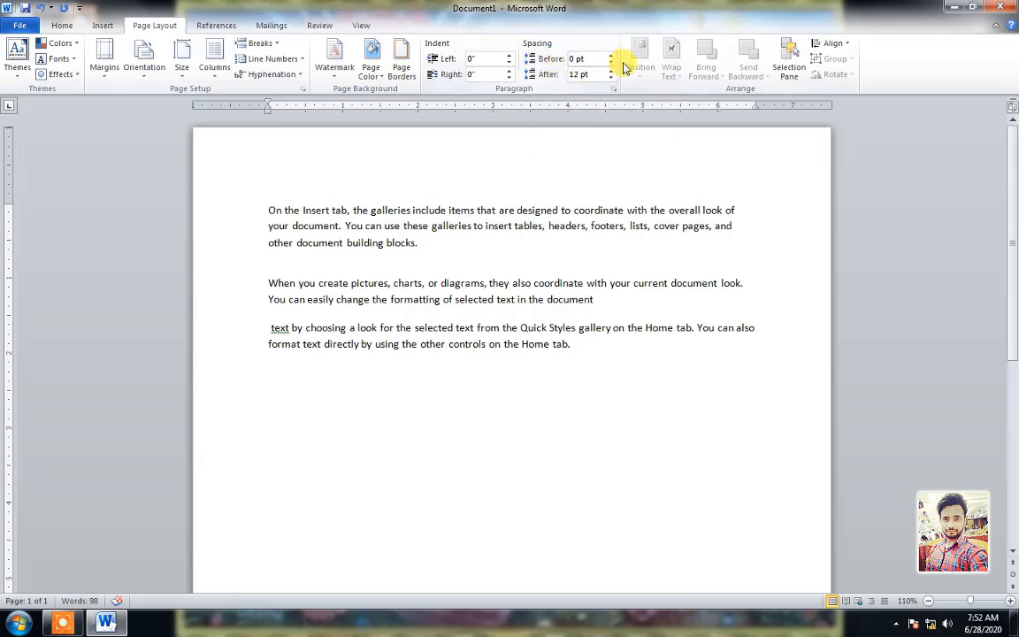
Set the last paragraph's spacing after to 0 pt and delete all text in the document.
{"action": "left_click", "coordinate": [580, 75]}
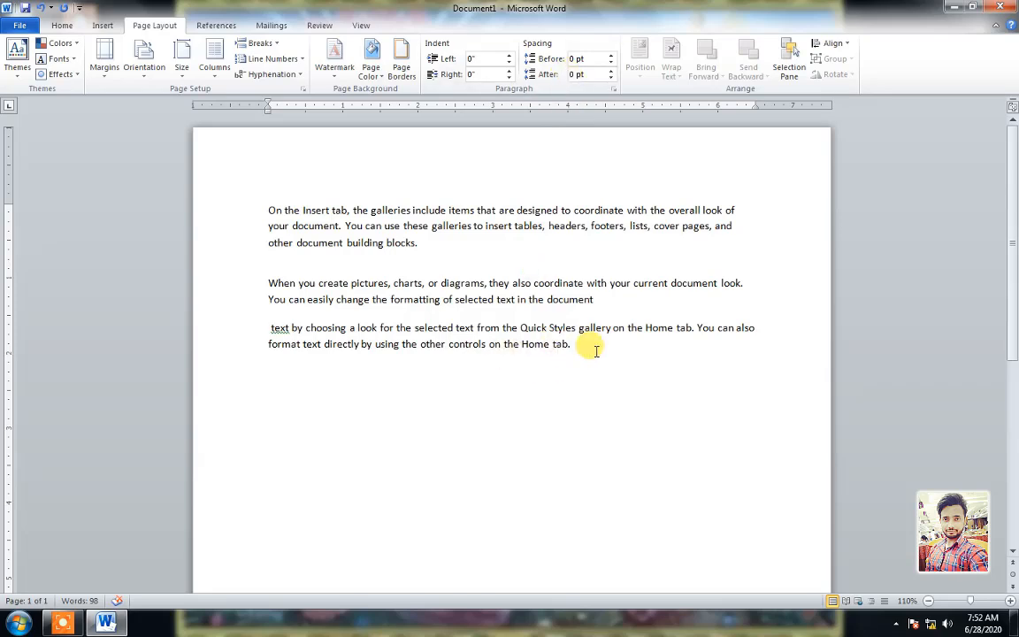
{"action": "key", "text": "ctrl+a"}
{"action": "key", "text": "Delete"}
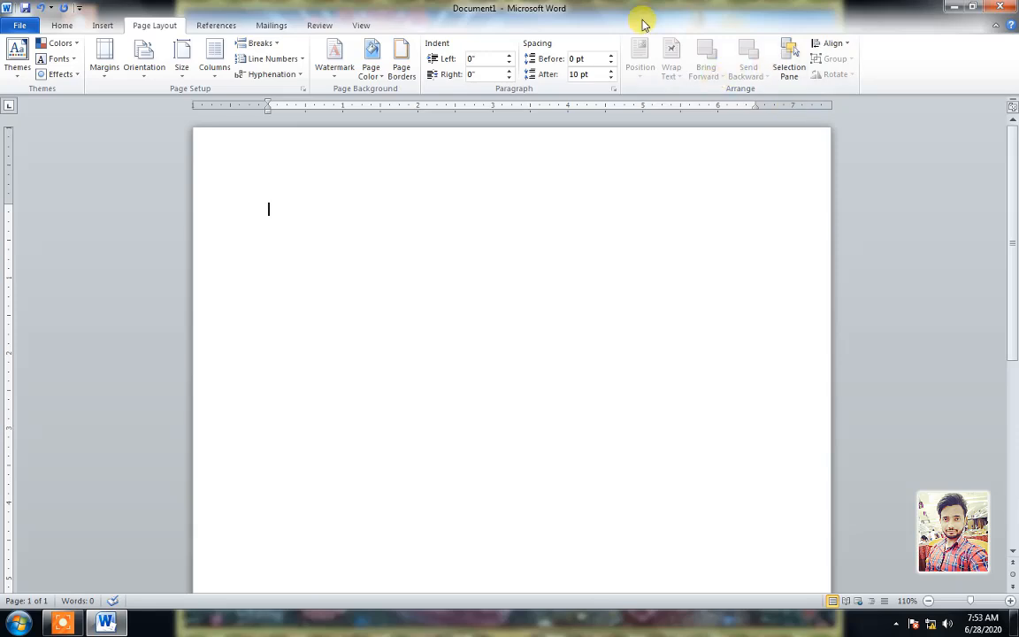
Search clip art for "car" and insert the green cartoon car and the orange racing car pictures.
{"action": "left_click", "coordinate": [94, 28]}
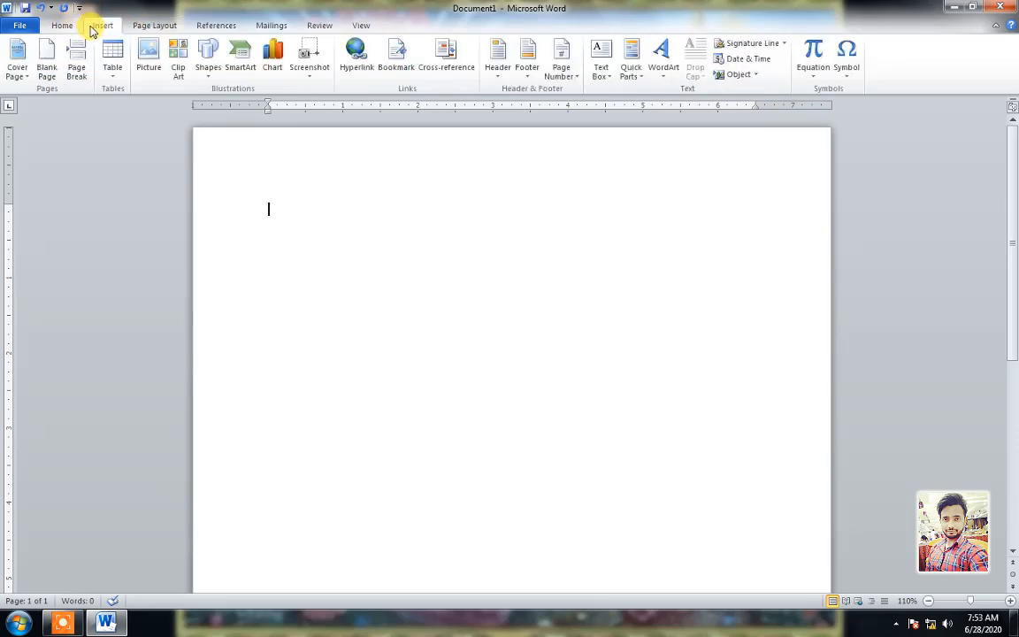
{"action": "left_click", "coordinate": [180, 69]}
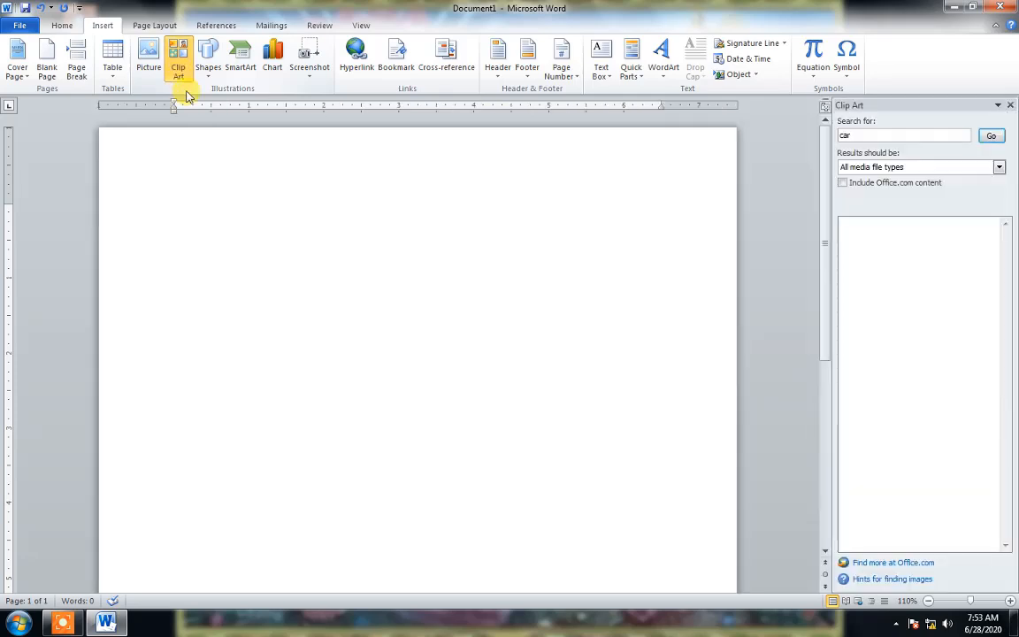
{"action": "left_click", "coordinate": [1006, 132]}
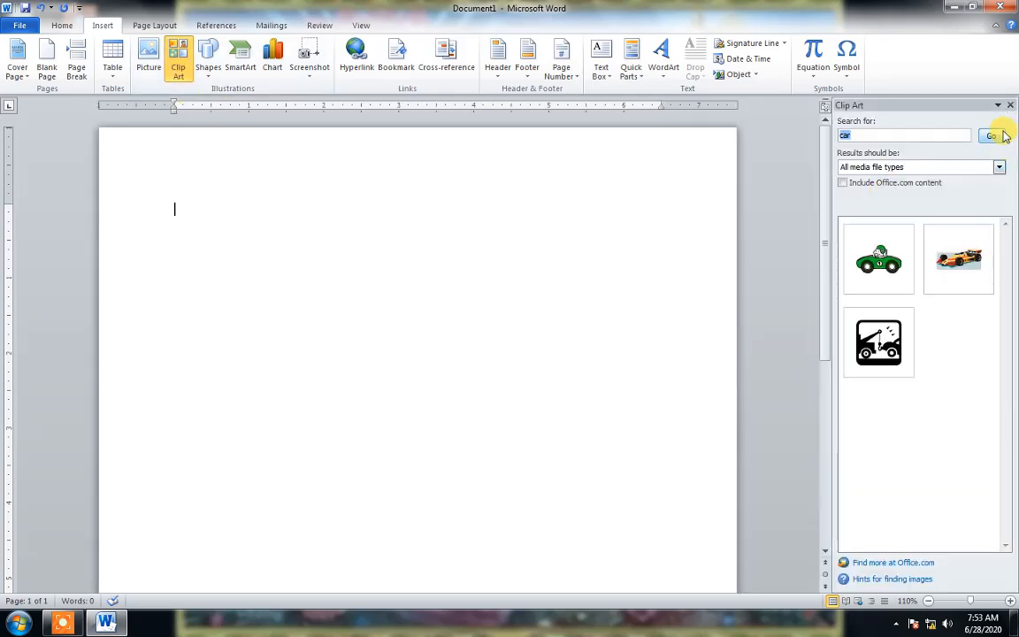
{"action": "left_click", "coordinate": [882, 257]}
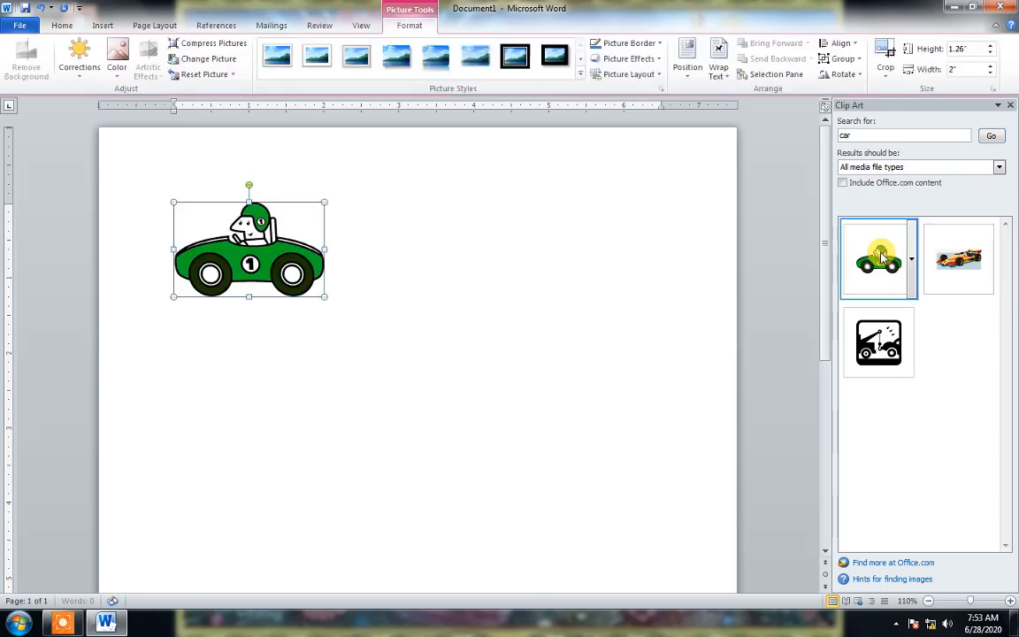
{"action": "left_click", "coordinate": [956, 257]}
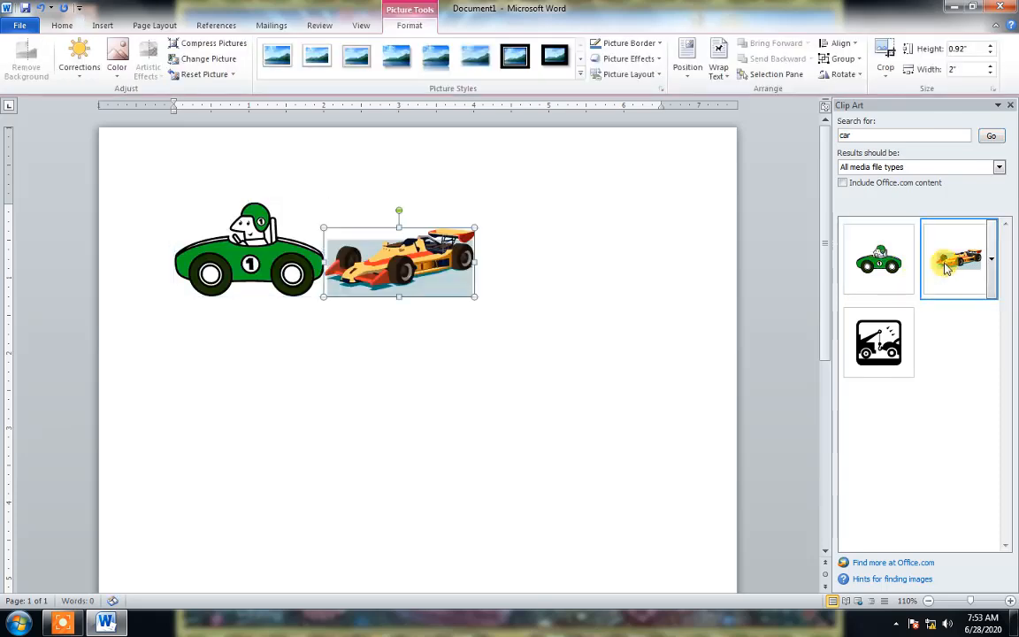
{"action": "left_click", "coordinate": [1010, 106]}
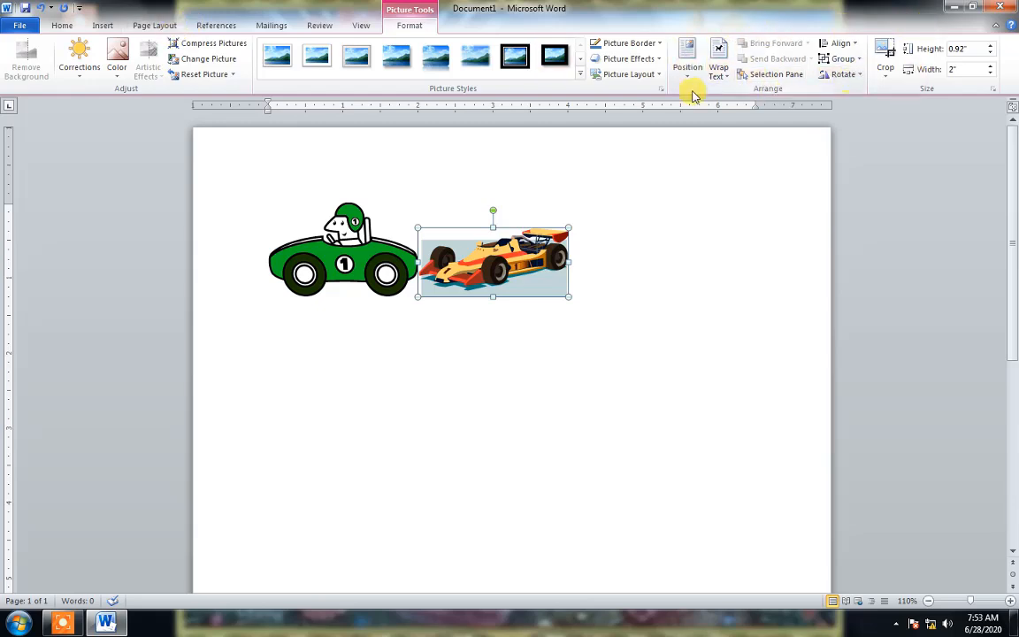
Apply Square text wrapping to the orange racing car picture and the green cartoon car picture.
{"action": "left_click", "coordinate": [152, 28]}
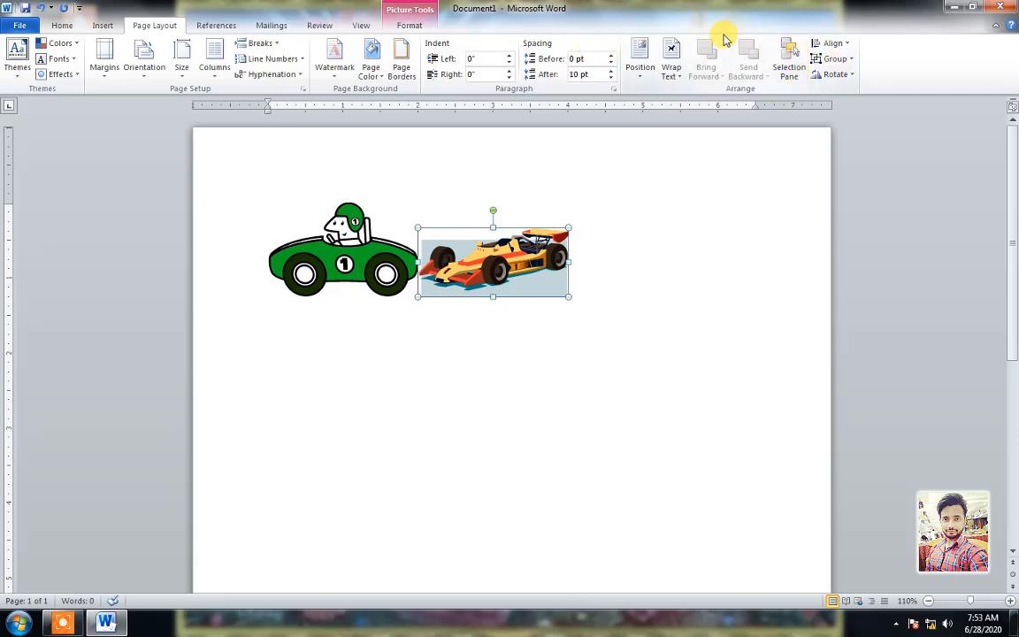
{"action": "left_click", "coordinate": [671, 69]}
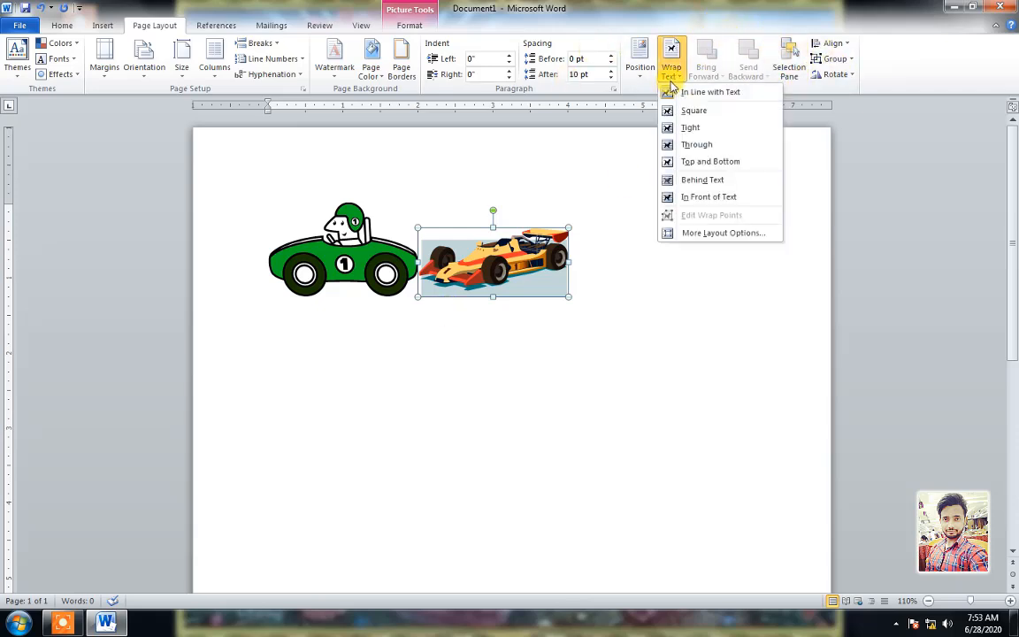
{"action": "left_click", "coordinate": [688, 115]}
{"action": "left_click", "coordinate": [333, 235]}
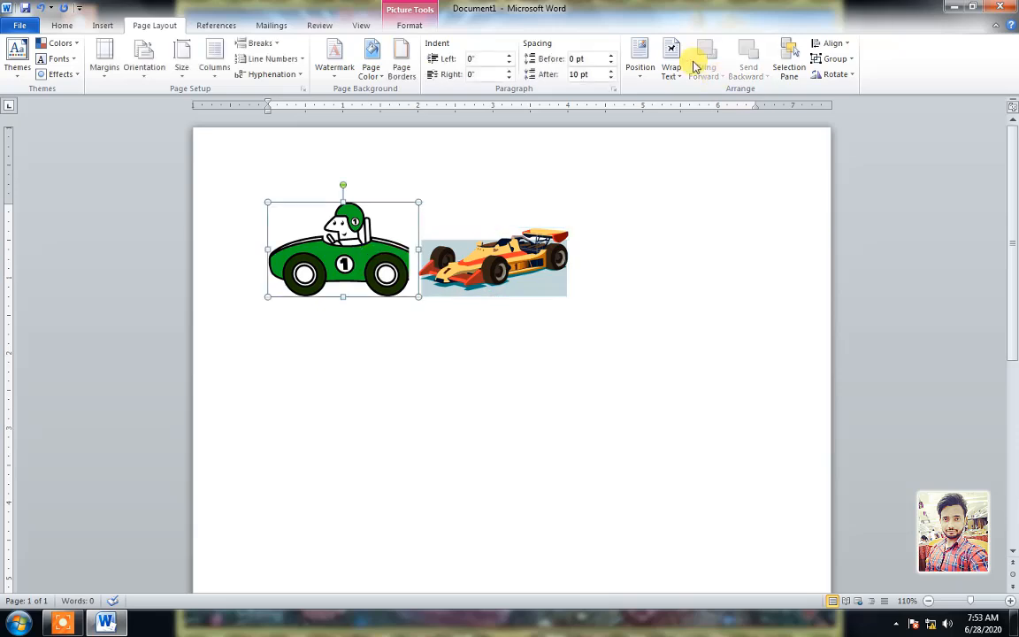
{"action": "left_click", "coordinate": [671, 69]}
{"action": "left_click", "coordinate": [693, 110]}
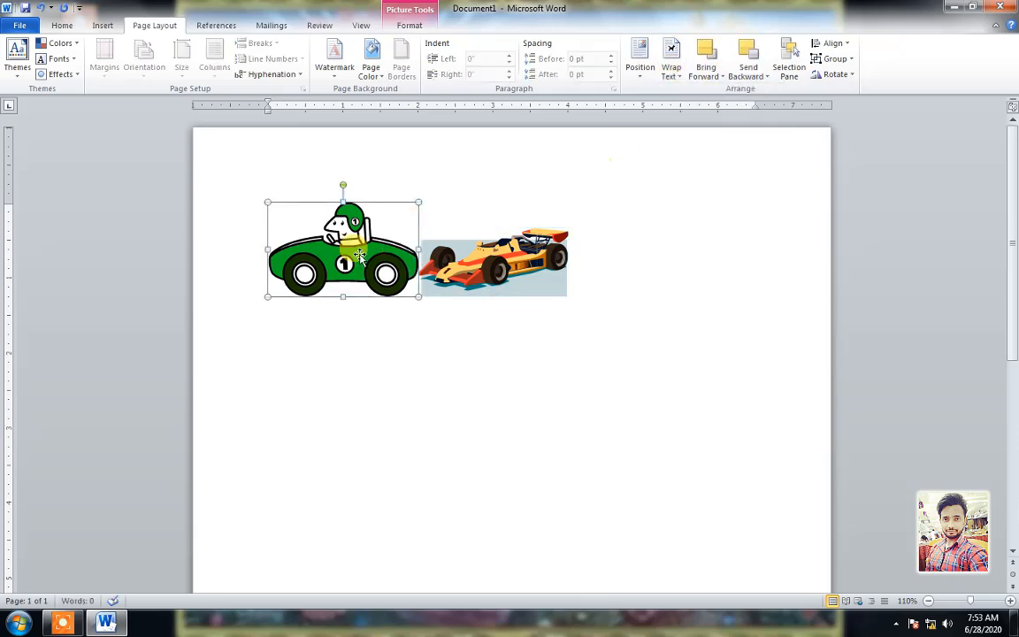
Reposition the two car pictures so the green car overlaps the rear of the orange racing car.
{"action": "left_click_drag", "start_coordinate": [415, 221], "coordinate": [571, 257]}
{"action": "left_click_drag", "start_coordinate": [444, 272], "coordinate": [399, 272]}
{"action": "left_click", "coordinate": [638, 269]}
{"action": "left_click", "coordinate": [612, 273]}
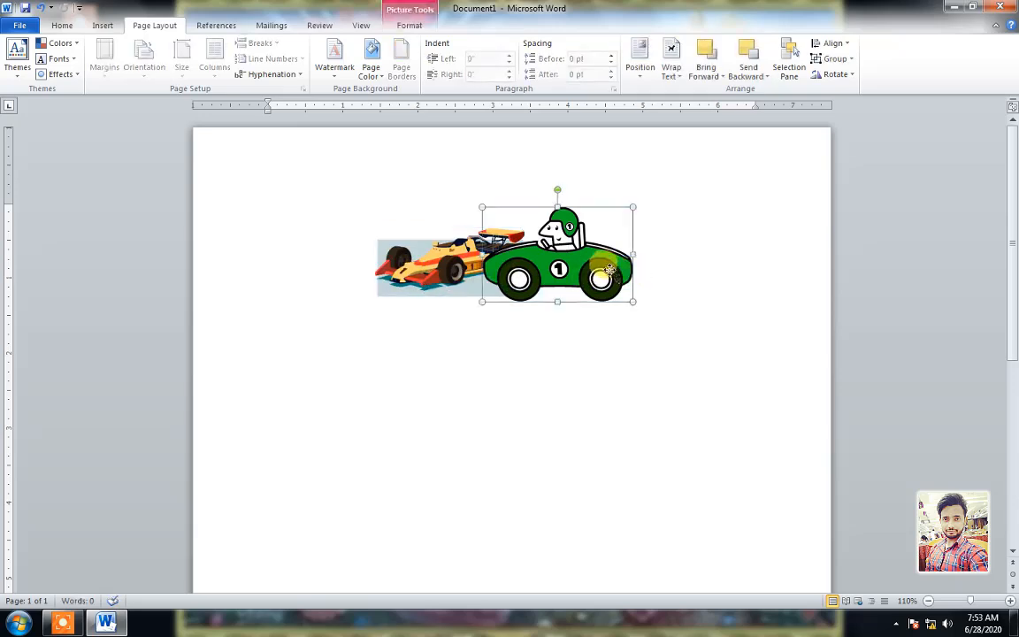
{"action": "left_click_drag", "start_coordinate": [607, 269], "coordinate": [589, 264]}
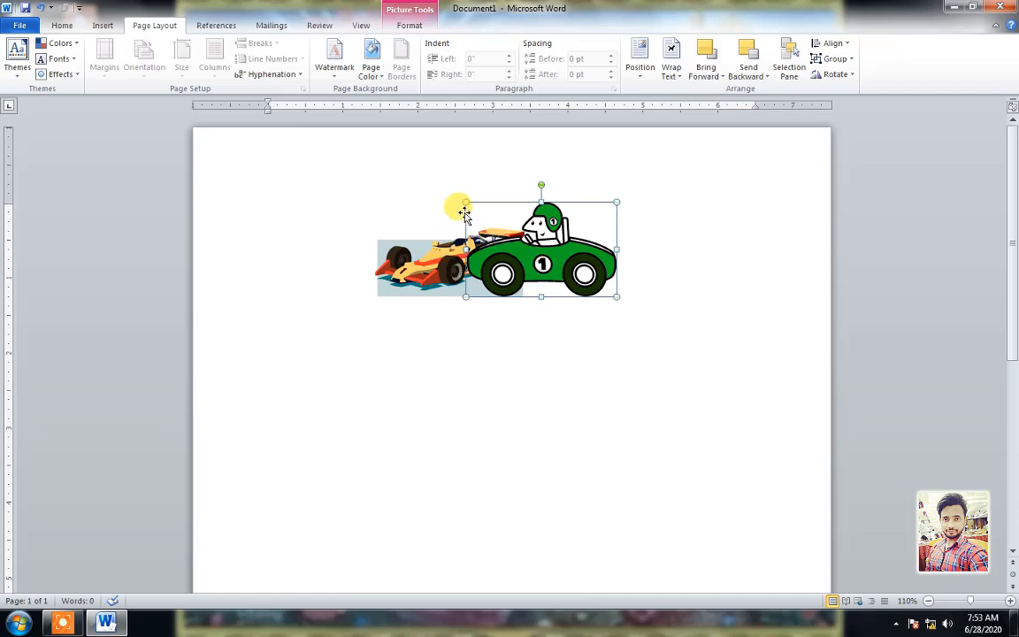
Send the green car backward behind the racing car and bring it forward again, repeating the change several times.
{"action": "left_click", "coordinate": [748, 50]}
{"action": "left_click", "coordinate": [710, 53]}
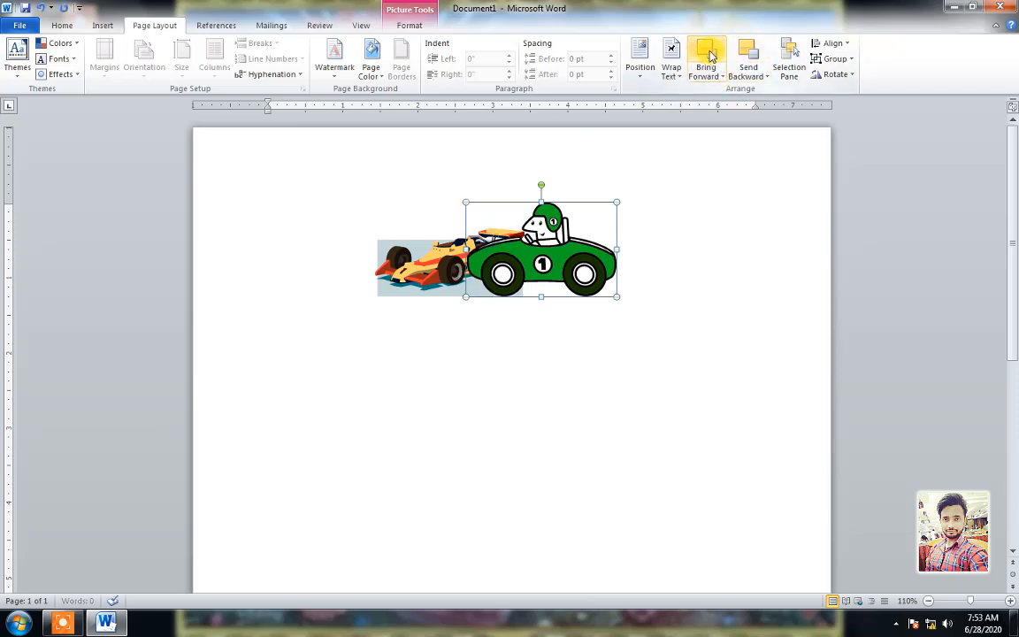
{"action": "left_click", "coordinate": [745, 53]}
{"action": "left_click", "coordinate": [708, 54]}
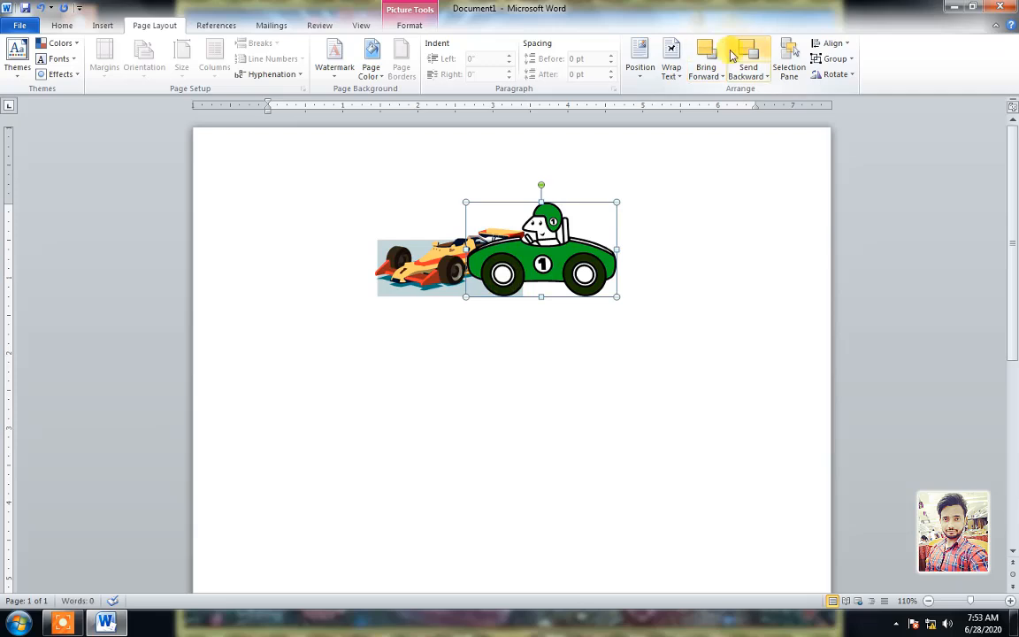
{"action": "left_click", "coordinate": [745, 53]}
{"action": "left_click", "coordinate": [707, 53]}
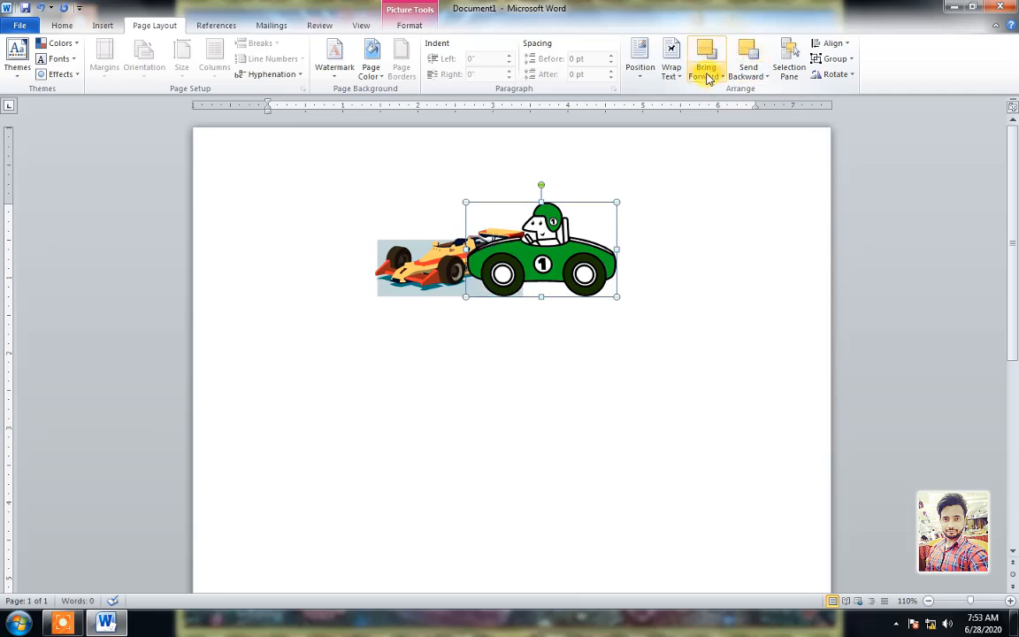
{"action": "left_click", "coordinate": [752, 50]}
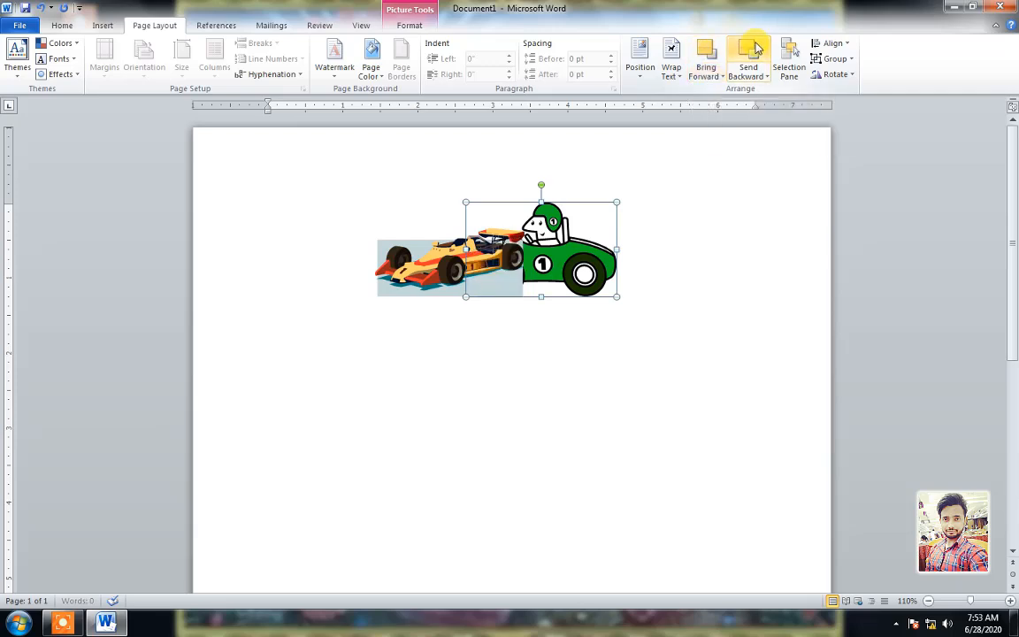
{"action": "left_click", "coordinate": [706, 53]}
Show the Selection and Visibility pane and view the Select options that also offer the Selection Pane command.
{"action": "left_click", "coordinate": [788, 59]}
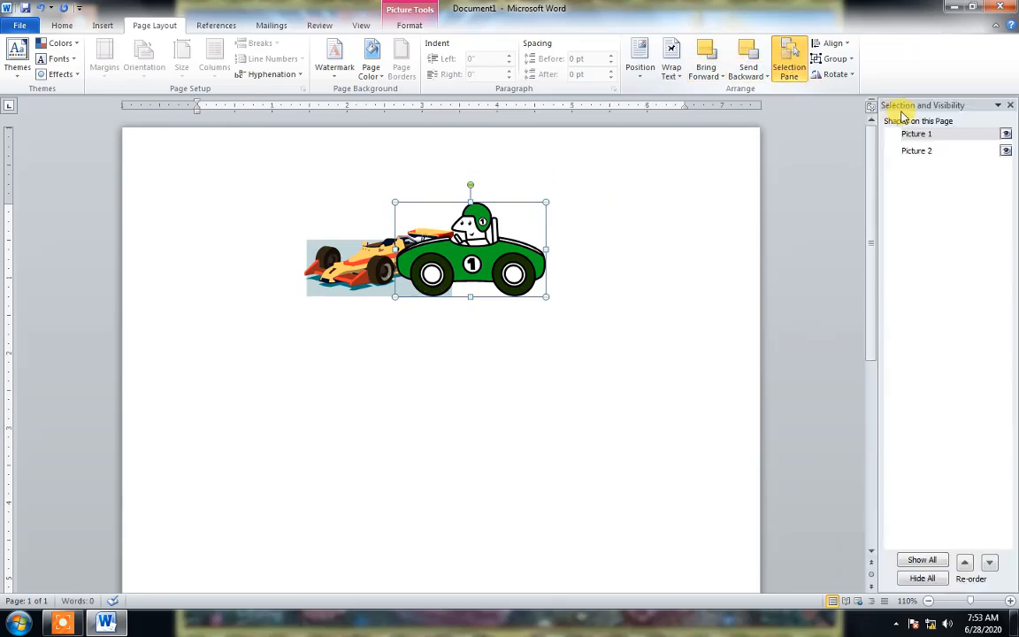
{"action": "left_click", "coordinate": [61, 25]}
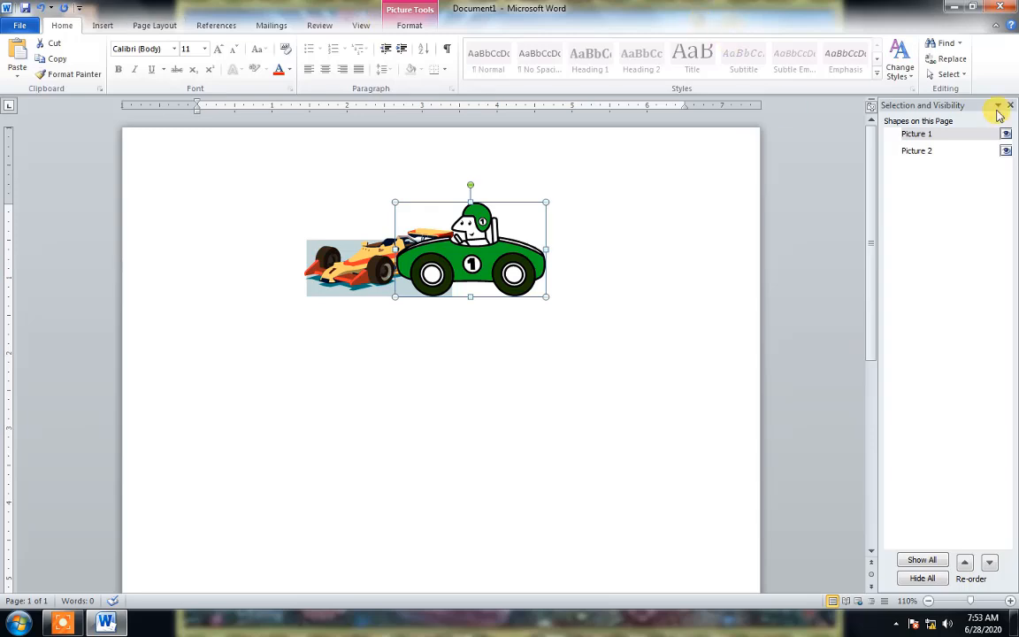
{"action": "left_click", "coordinate": [959, 74]}
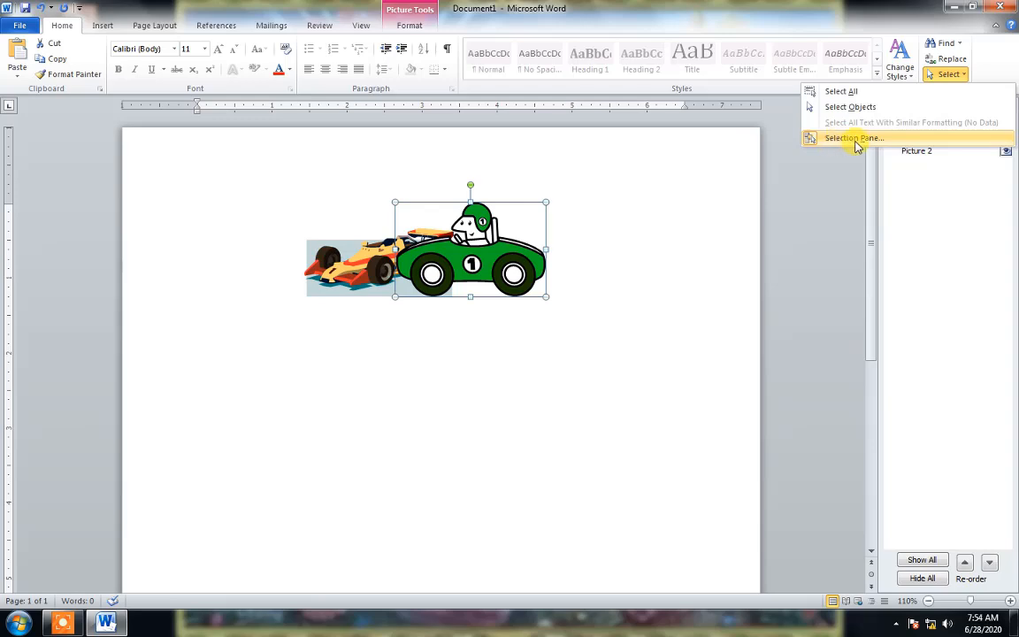
{"action": "left_click", "coordinate": [146, 26]}
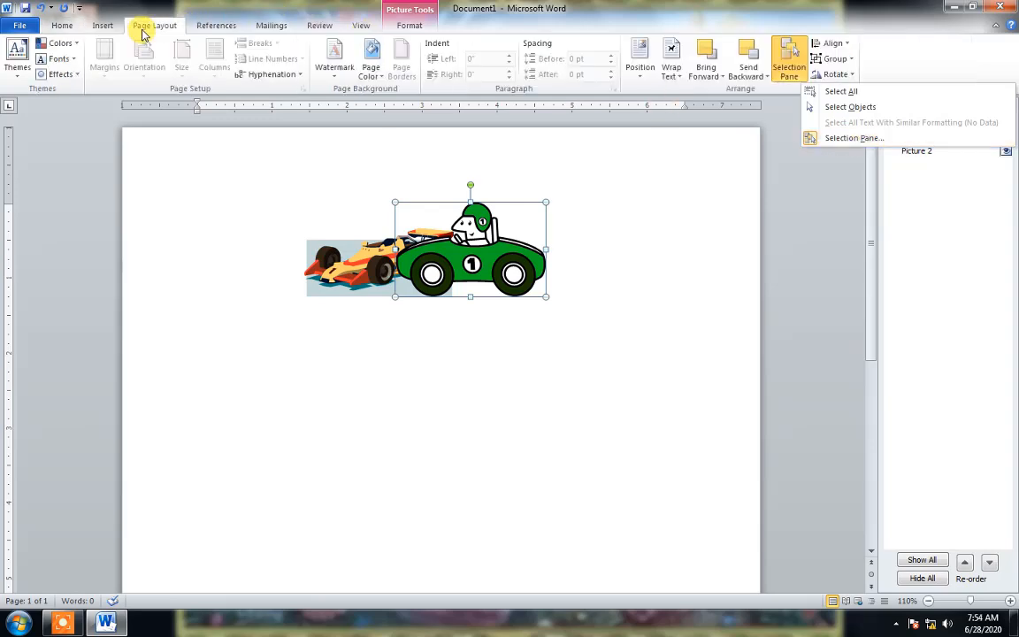
Move the green car to the page's upper-right corner and the orange racing car to its upper-left corner.
{"action": "left_click_drag", "start_coordinate": [475, 257], "coordinate": [669, 205]}
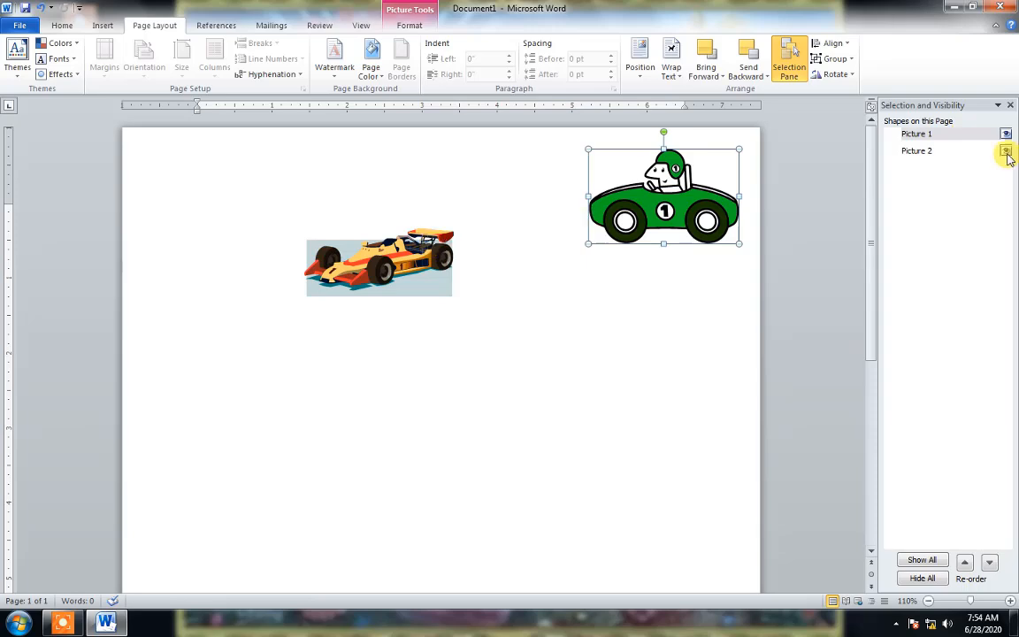
{"action": "left_click", "coordinate": [368, 255]}
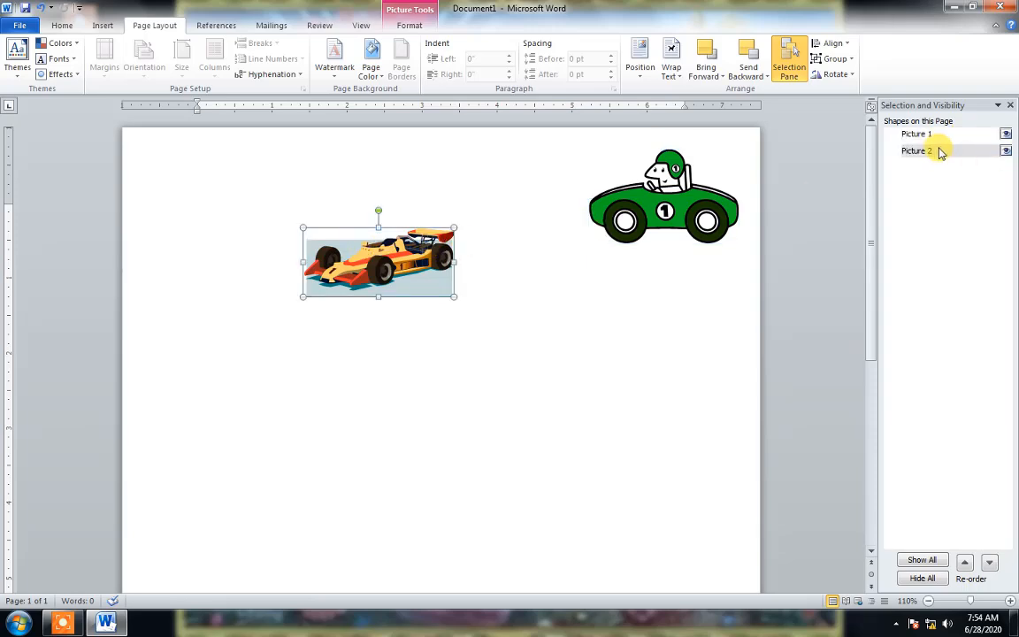
{"action": "left_click", "coordinate": [673, 192]}
{"action": "left_click_drag", "start_coordinate": [410, 260], "coordinate": [247, 184]}
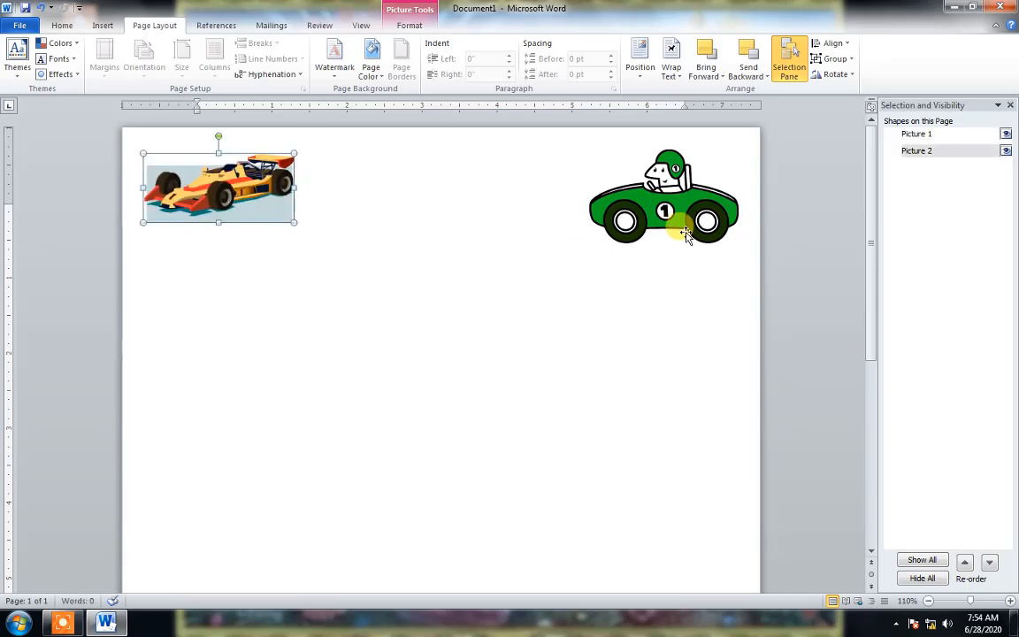
{"action": "left_click", "coordinate": [699, 195]}
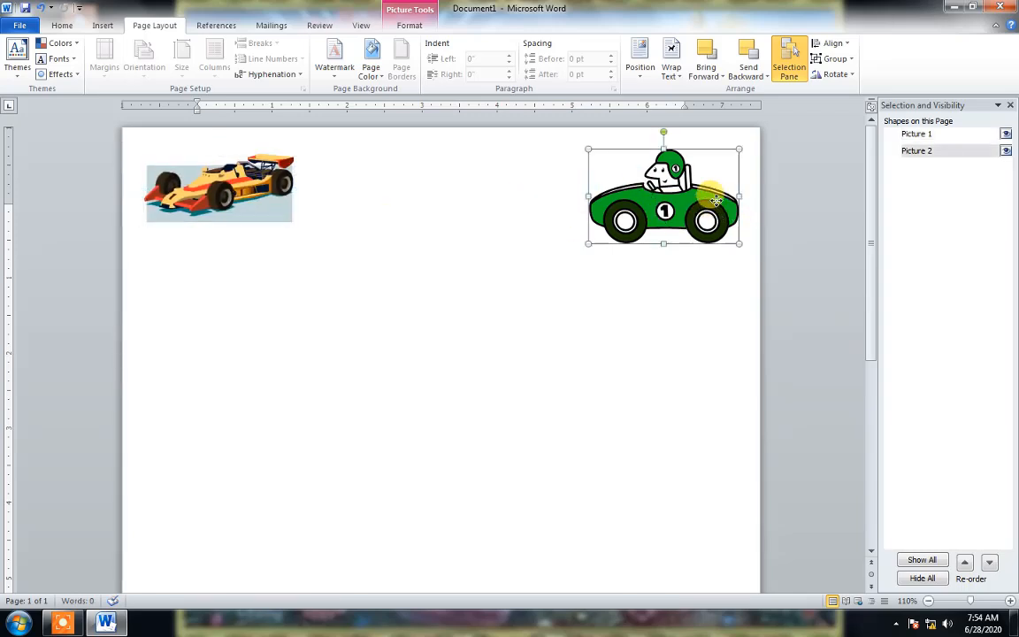
{"action": "left_click_drag", "start_coordinate": [699, 195], "coordinate": [702, 184]}
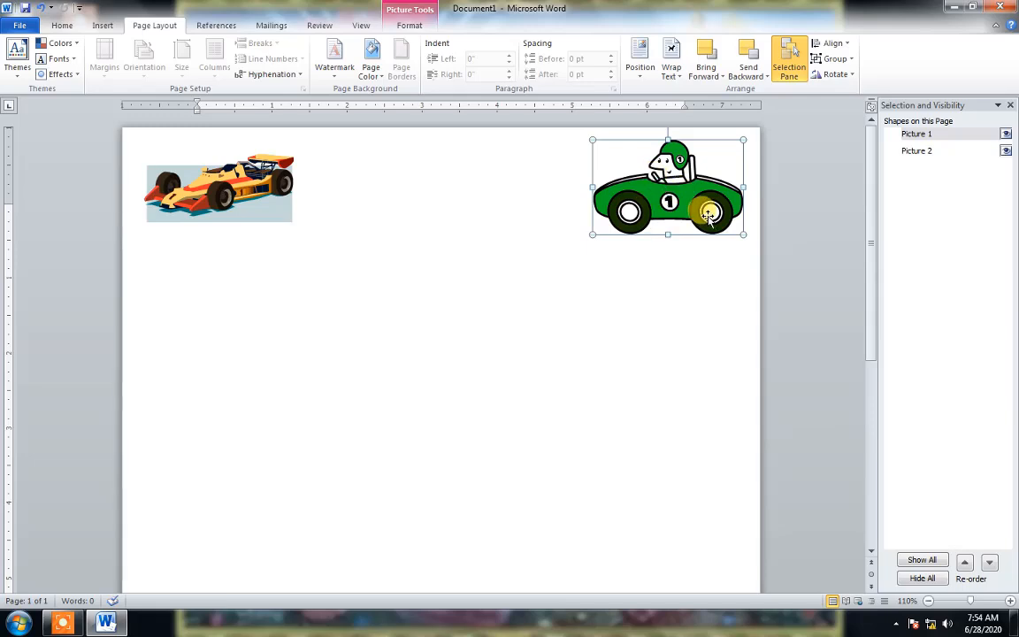
Hide Picture 1, the green car, and fill over two lines beside and below the racing car with the letter h.
{"action": "left_click", "coordinate": [1005, 134]}
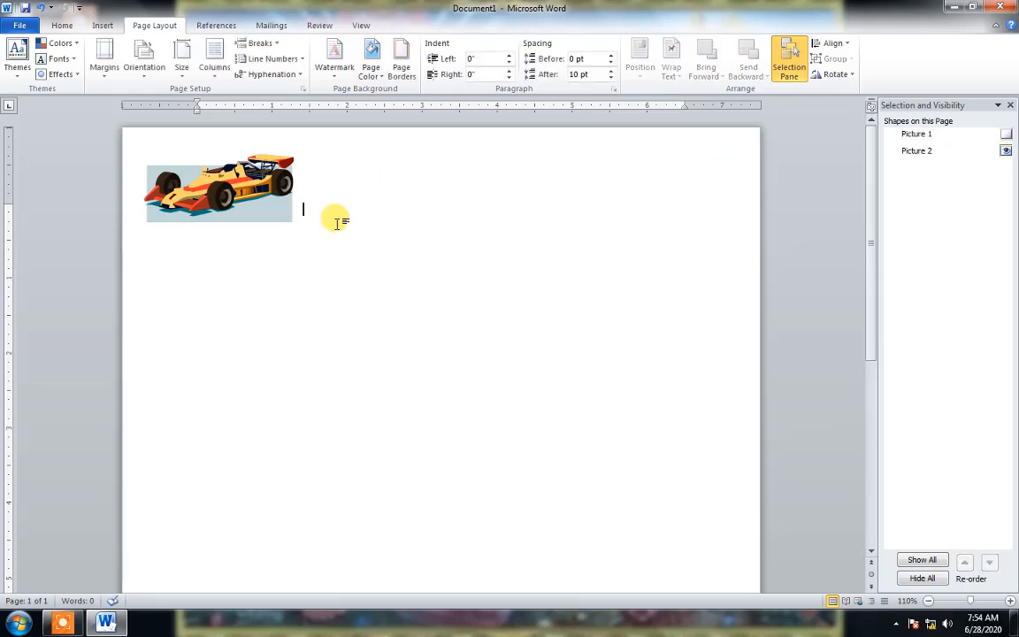
{"action": "type", "text": "h"}
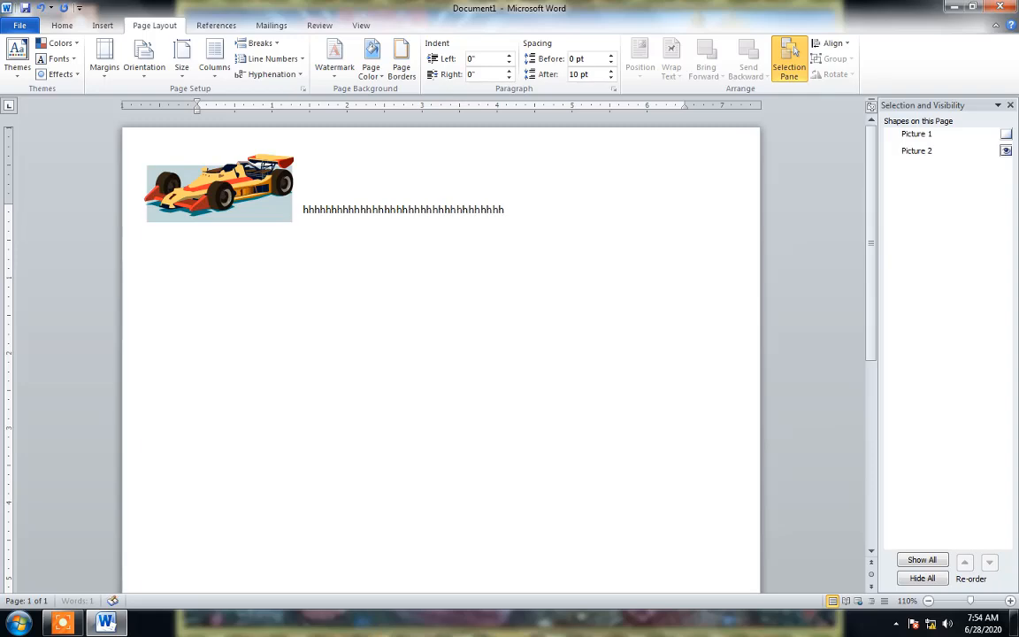
{"action": "type", "text": "hhhhhhhhhhhhhhhhhhh"}
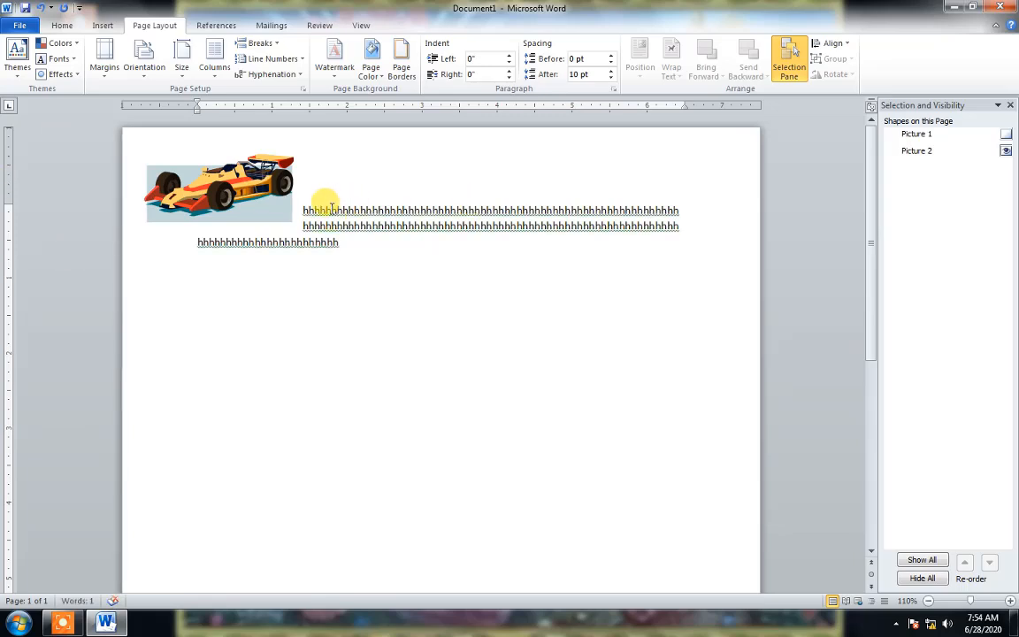
{"action": "left_click", "coordinate": [346, 237]}
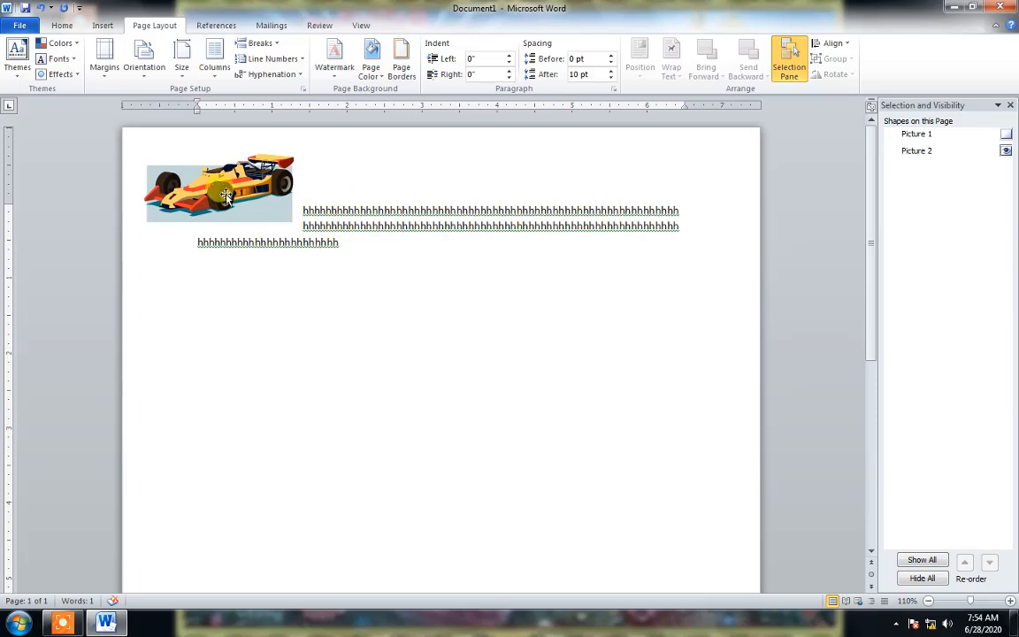
Move the orange racing car to the right end of the text's lower lines and hide it.
{"action": "left_click_drag", "start_coordinate": [199, 181], "coordinate": [661, 269]}
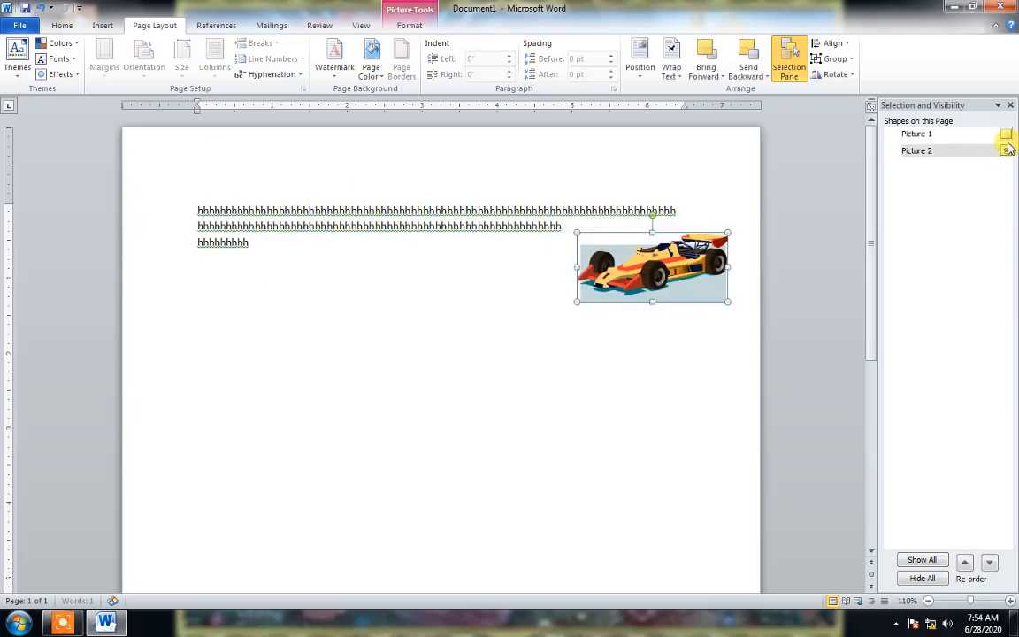
{"action": "left_click", "coordinate": [1006, 150]}
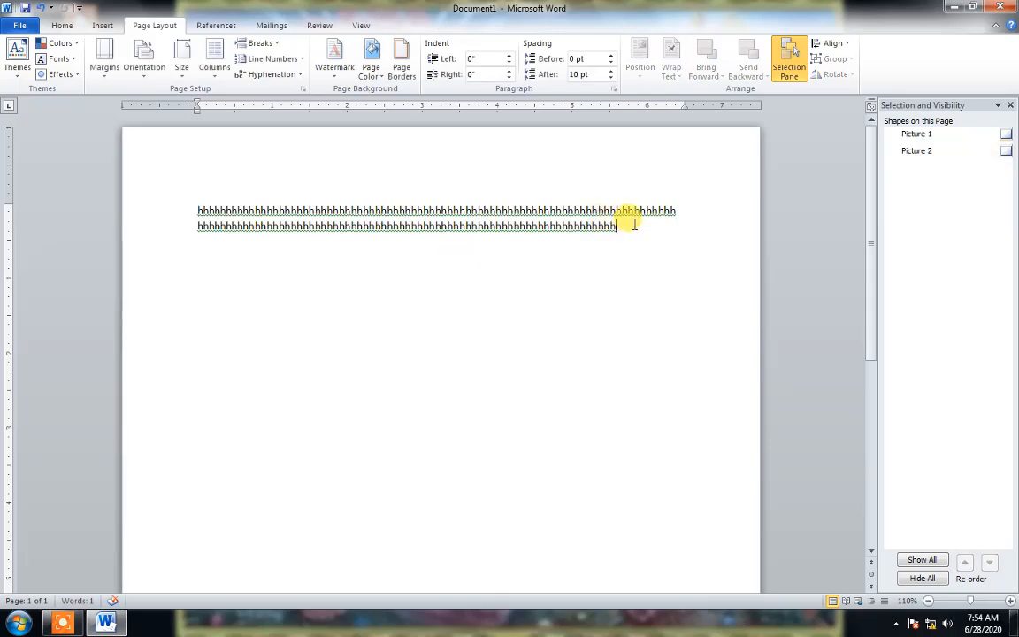
Extend the text with more repeated h letters until it fills five lines and starts a sixth.
{"action": "type", "text": "hhhhhhhhhhhhhhhhhhhhhhhhhhhhhhhhhhhhh"}
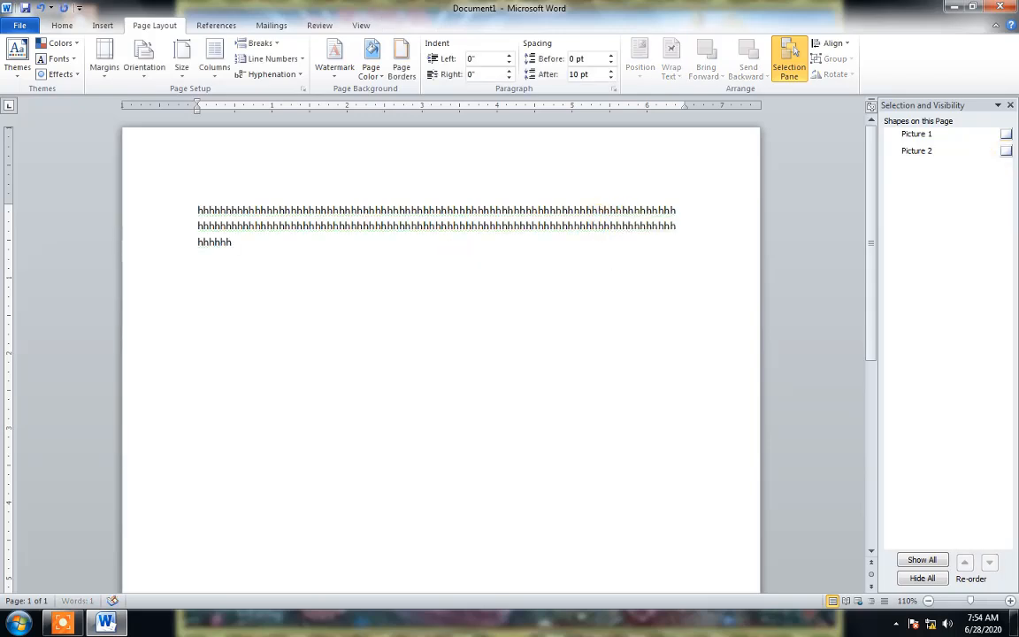
{"action": "type", "text": "hhhhhhhhhhhhhhhhhhhhhhhhhhhh"}
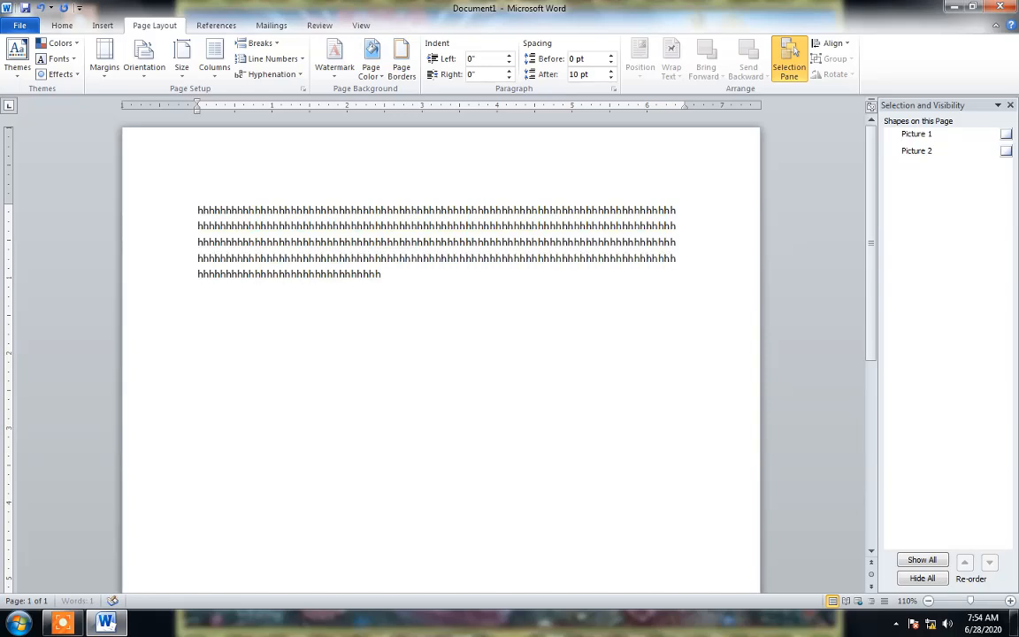
{"action": "type", "text": "hhhhhhhhh"}
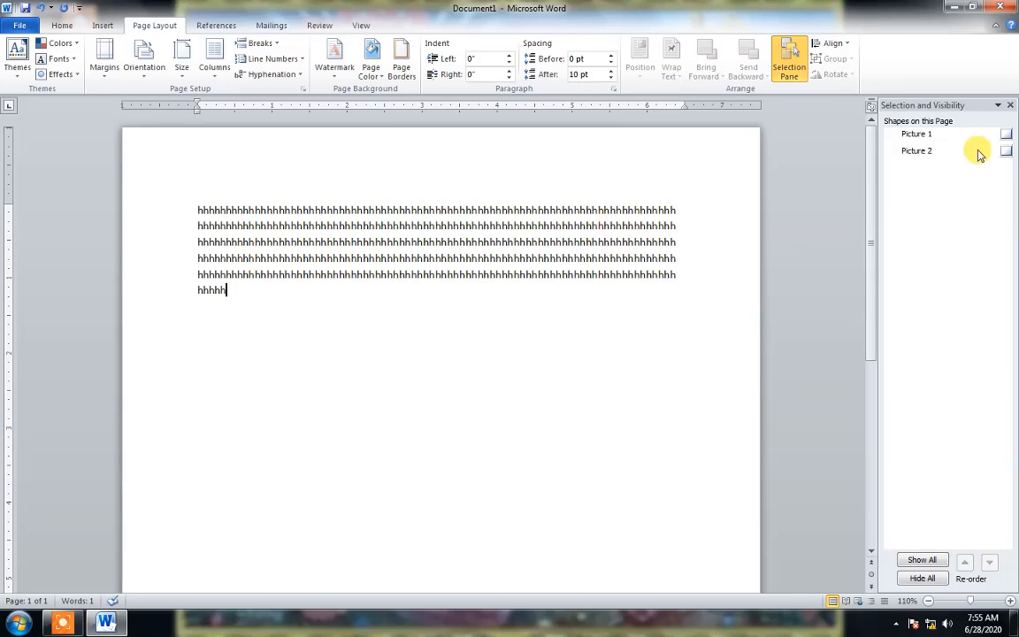
Show Picture 1 and Picture 2 again individually, and demonstrate hiding and showing all pictures at once.
{"action": "left_click", "coordinate": [1006, 133]}
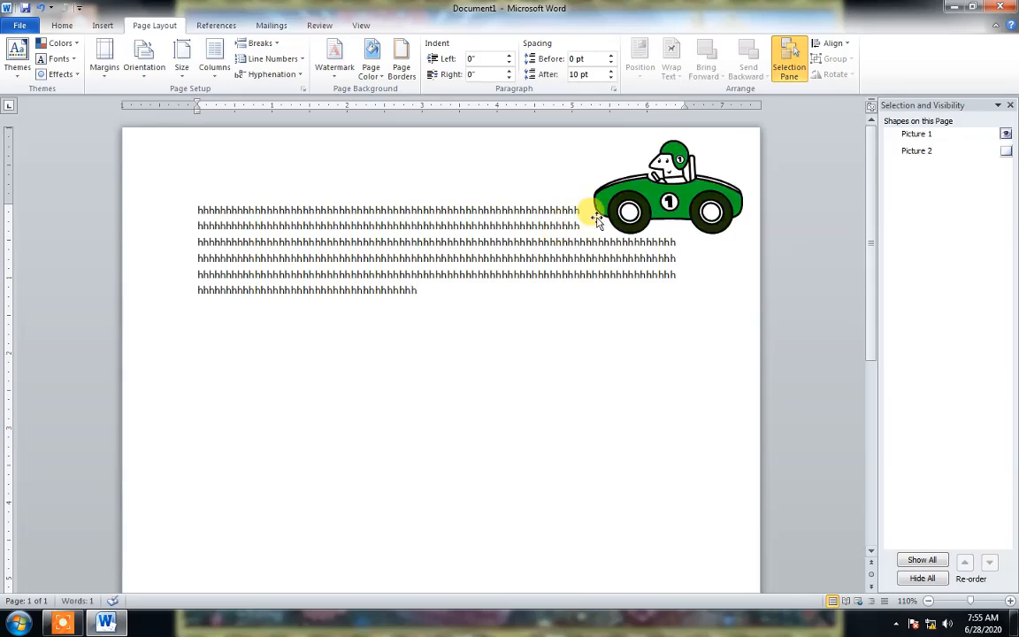
{"action": "left_click", "coordinate": [1006, 151]}
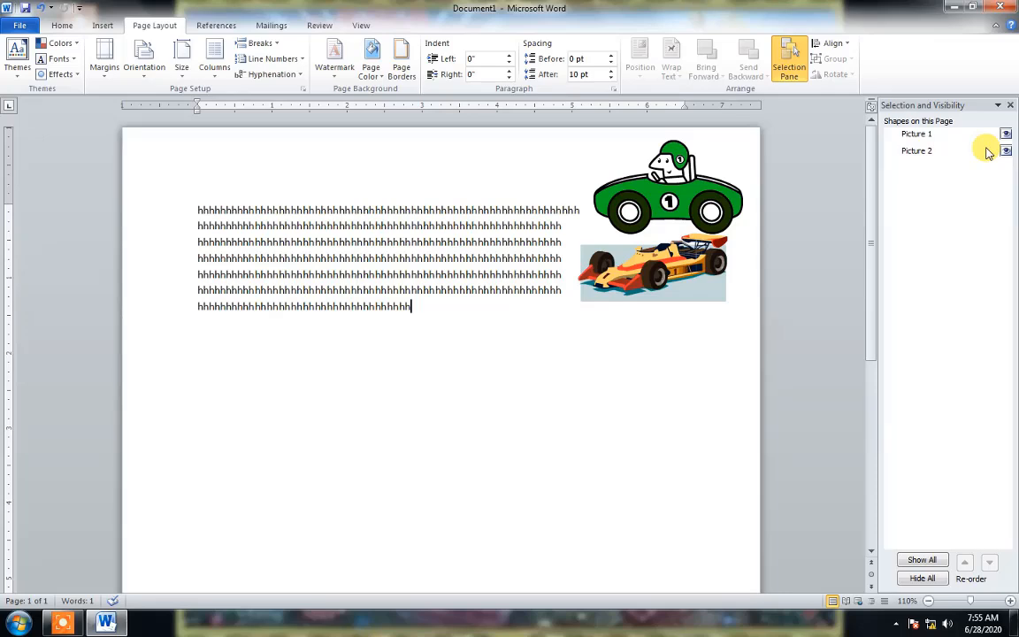
{"action": "left_click", "coordinate": [920, 578]}
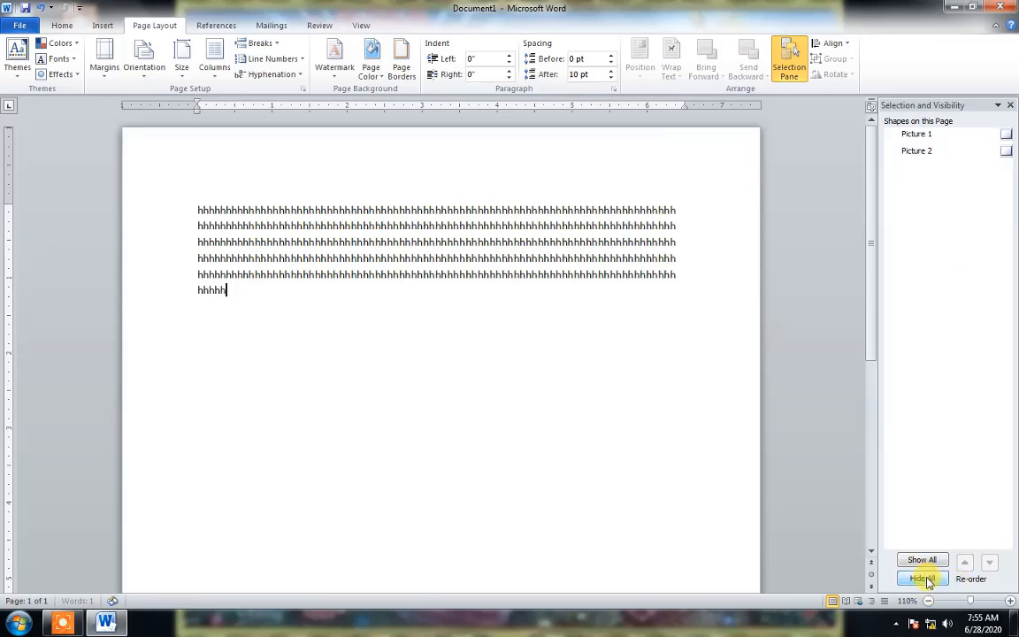
{"action": "left_click", "coordinate": [923, 563]}
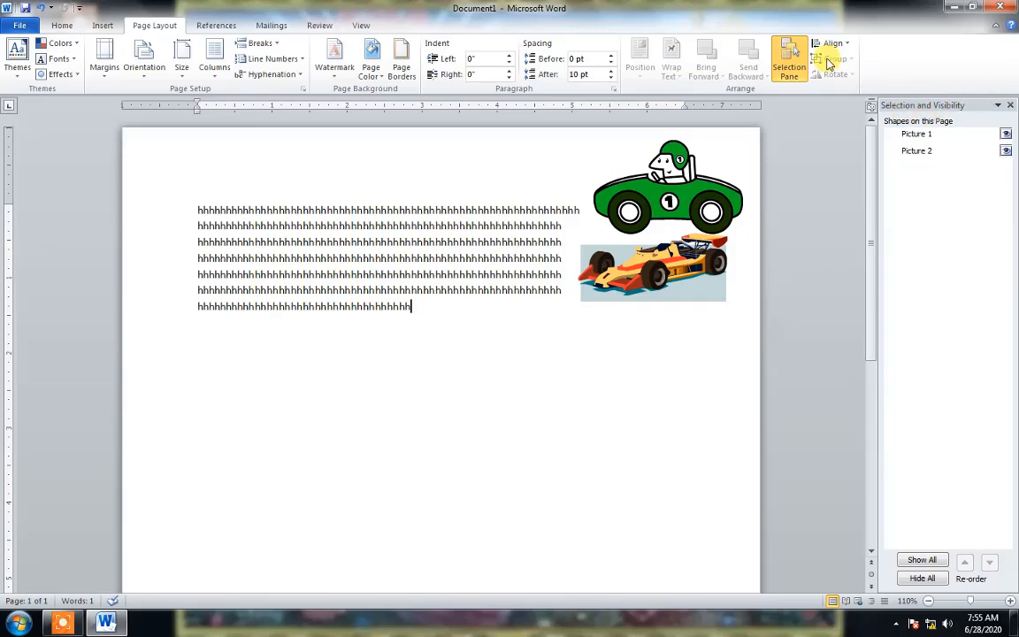
Close the Selection and Visibility pane through the Select options and return to the page layout commands.
{"action": "left_click", "coordinate": [58, 25]}
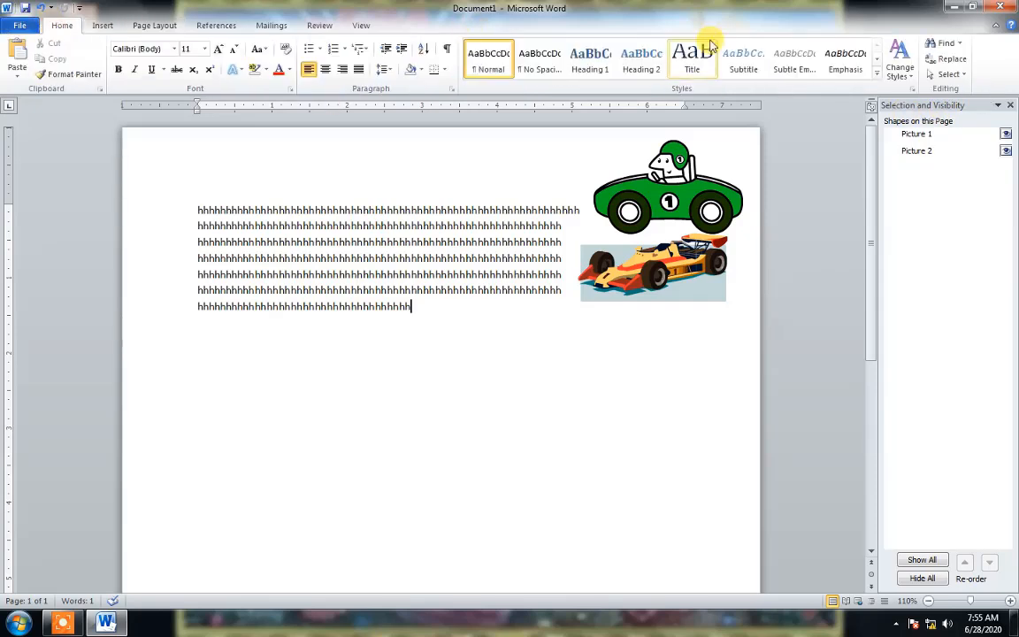
{"action": "left_click", "coordinate": [948, 75]}
{"action": "left_click", "coordinate": [855, 137]}
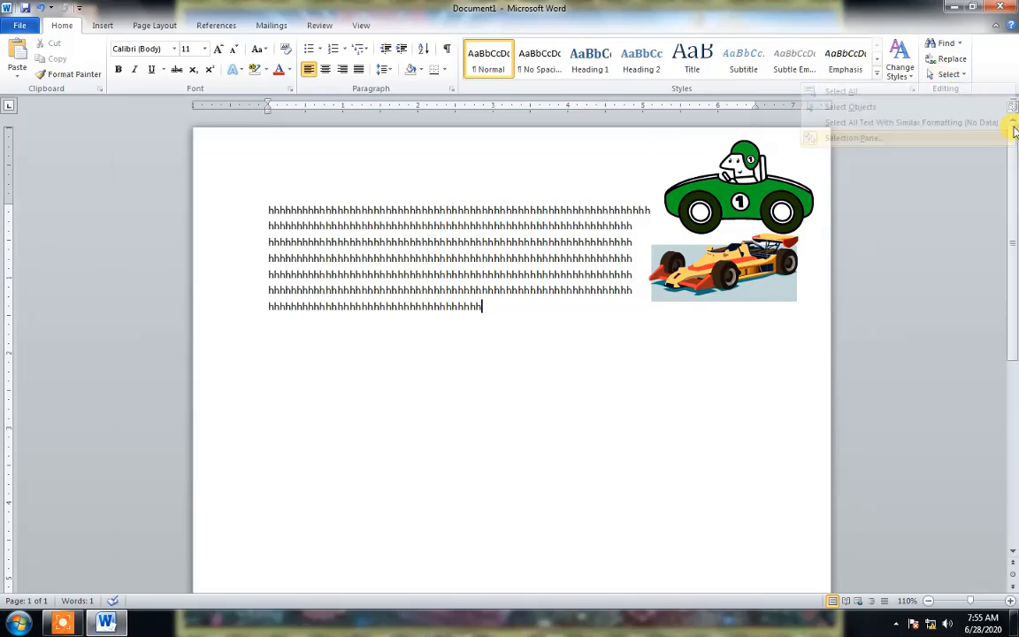
{"action": "left_click", "coordinate": [141, 28]}
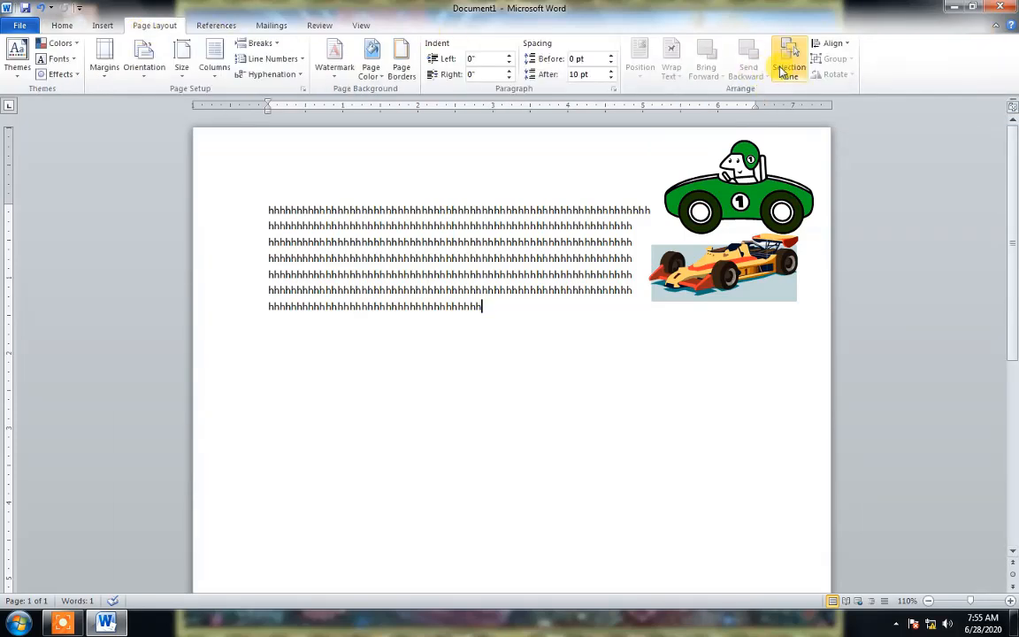
Preview the text-wrapping positions and rotation options for the green car without applying any of them.
{"action": "double_click", "coordinate": [789, 62]}
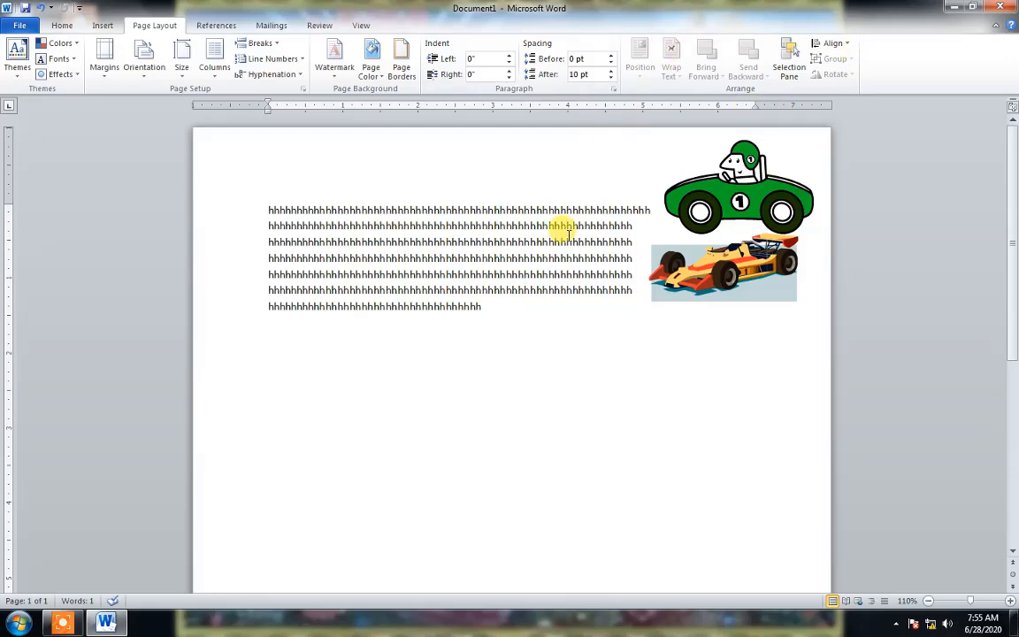
{"action": "left_click", "coordinate": [708, 182]}
{"action": "left_click", "coordinate": [641, 64]}
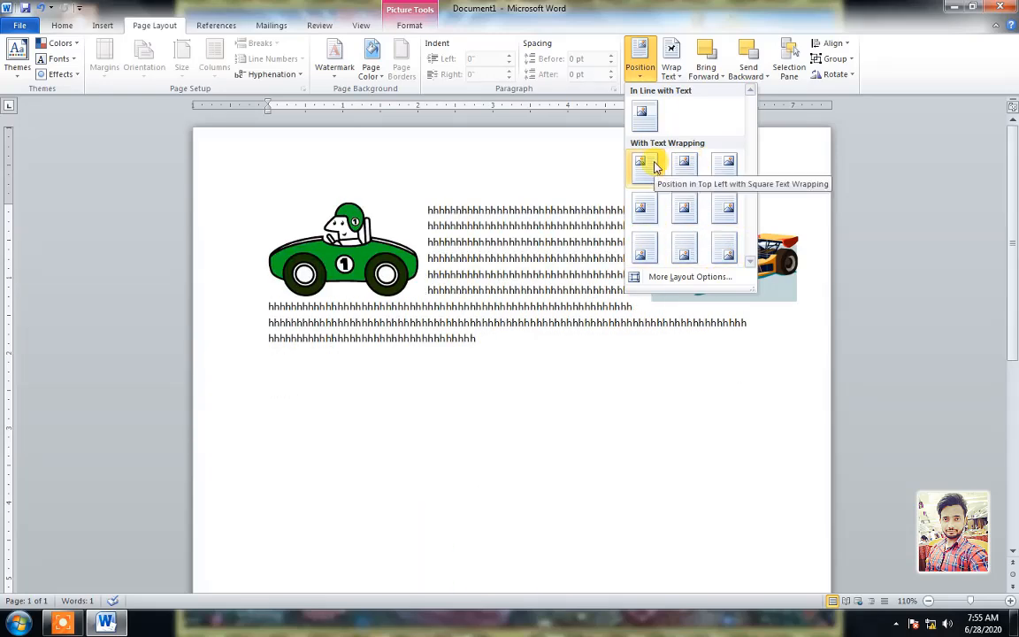
{"action": "left_click", "coordinate": [731, 466]}
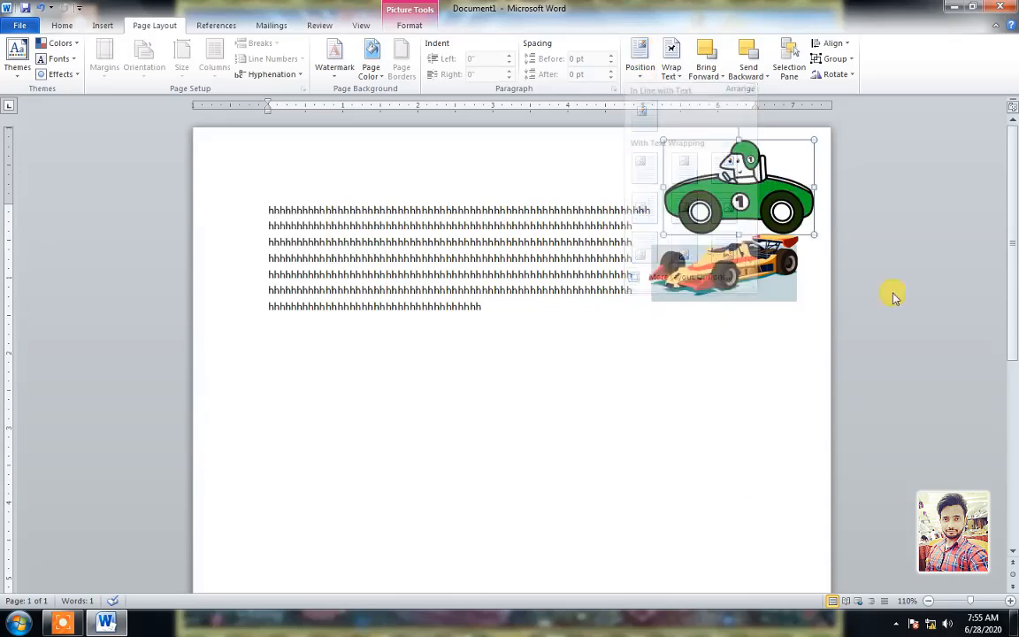
{"action": "left_click", "coordinate": [845, 81]}
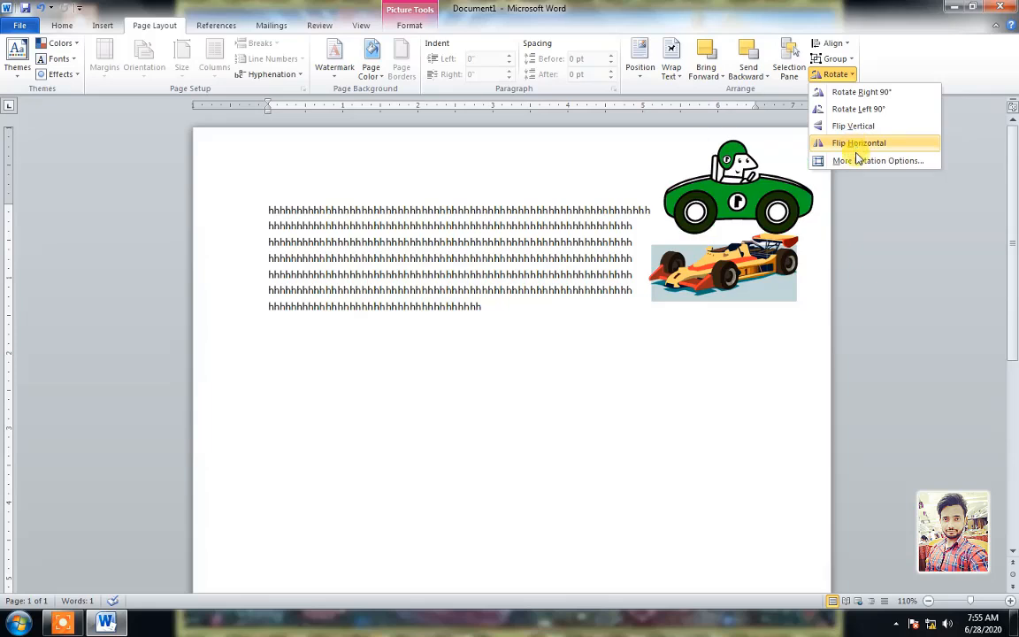
{"action": "left_click", "coordinate": [730, 274]}
Move the orange racing car below the text and place the green car directly beneath it.
{"action": "double_click", "coordinate": [732, 276]}
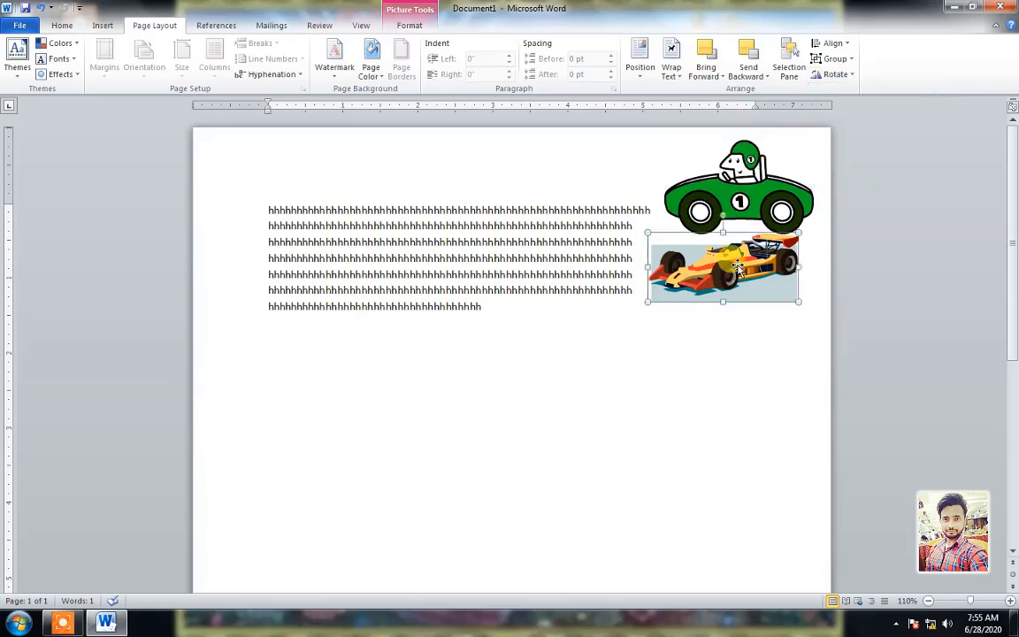
{"action": "left_click_drag", "start_coordinate": [734, 278], "coordinate": [733, 352]}
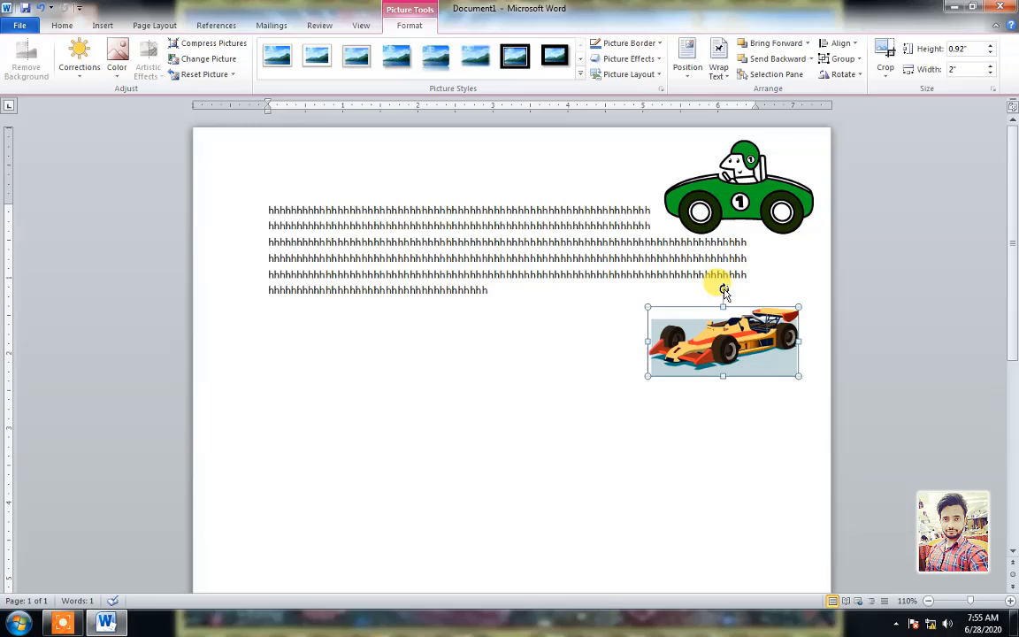
{"action": "left_click", "coordinate": [157, 25]}
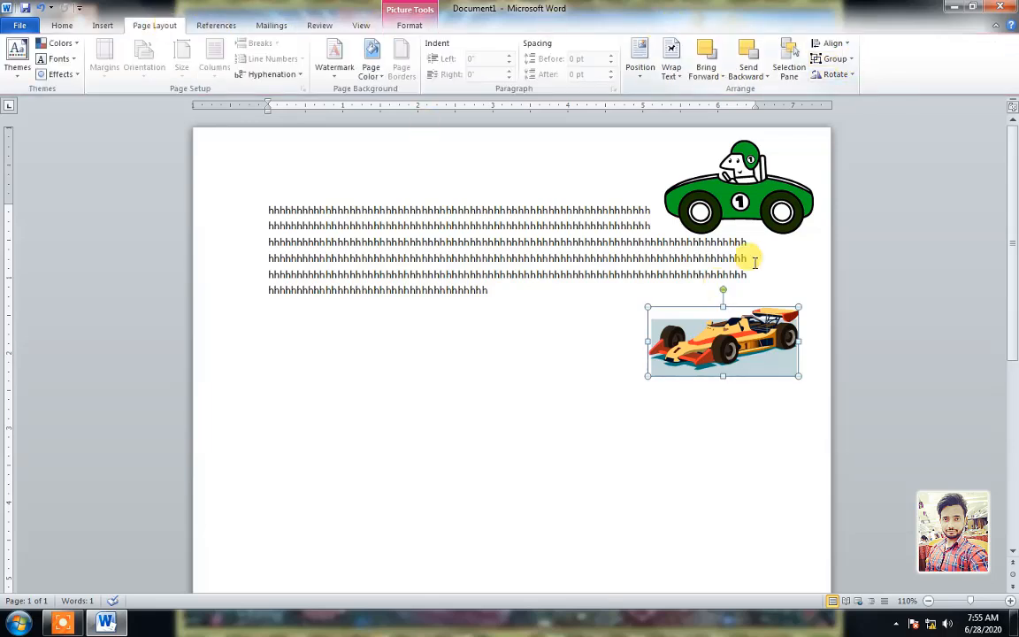
{"action": "left_click_drag", "start_coordinate": [737, 203], "coordinate": [780, 455]}
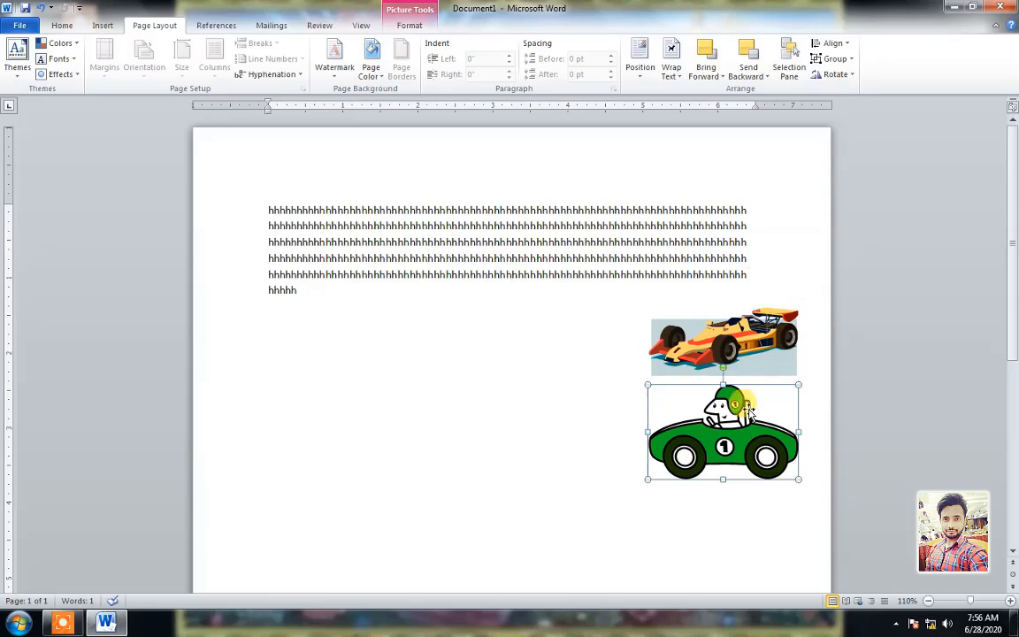
Select the orange racing car together with the green car and group them into one object.
{"action": "left_click", "coordinate": [756, 350], "text": "shift"}
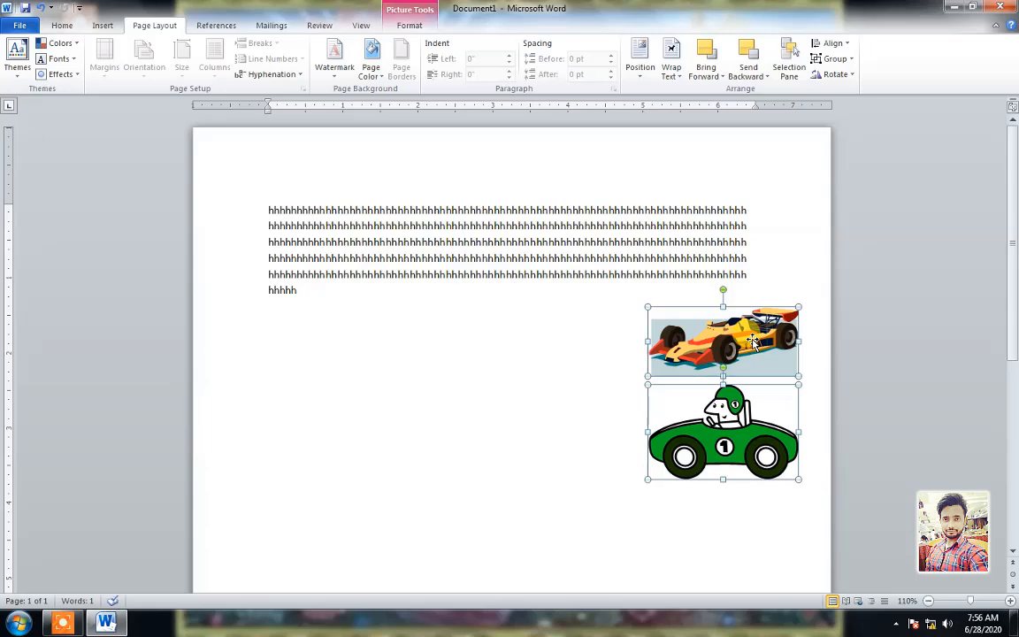
{"action": "left_click", "coordinate": [829, 59]}
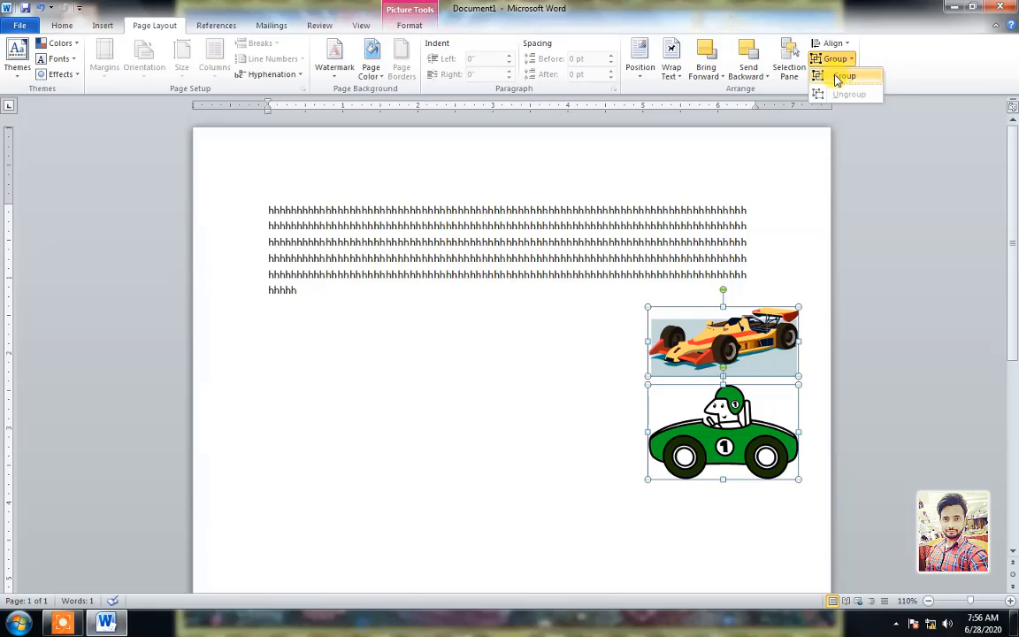
{"action": "left_click", "coordinate": [841, 77]}
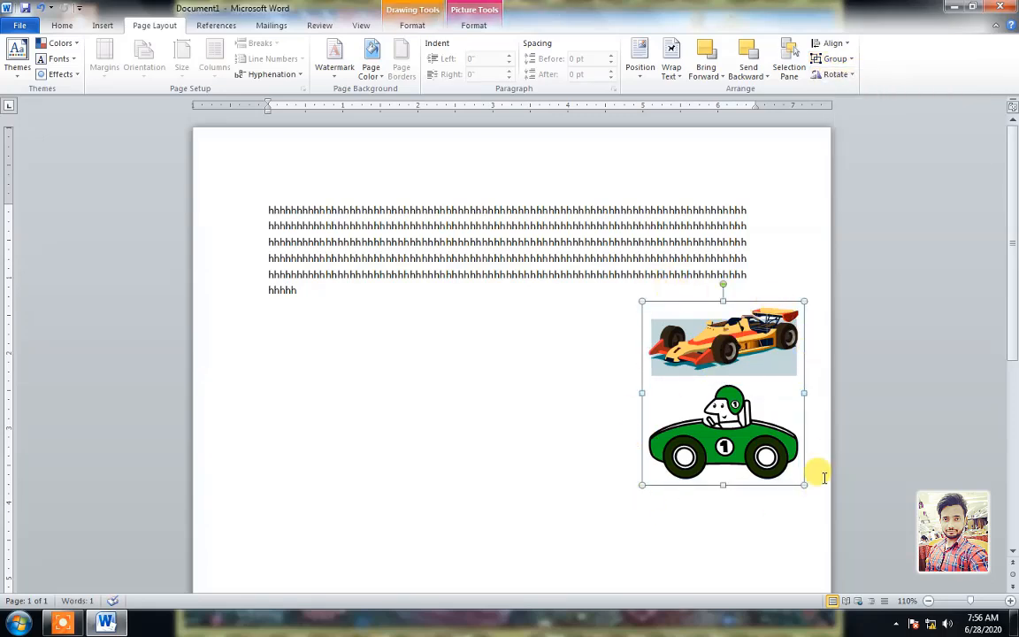
Move the grouped cars across the page and back to its right side below the text.
{"action": "left_click_drag", "start_coordinate": [678, 312], "coordinate": [426, 361]}
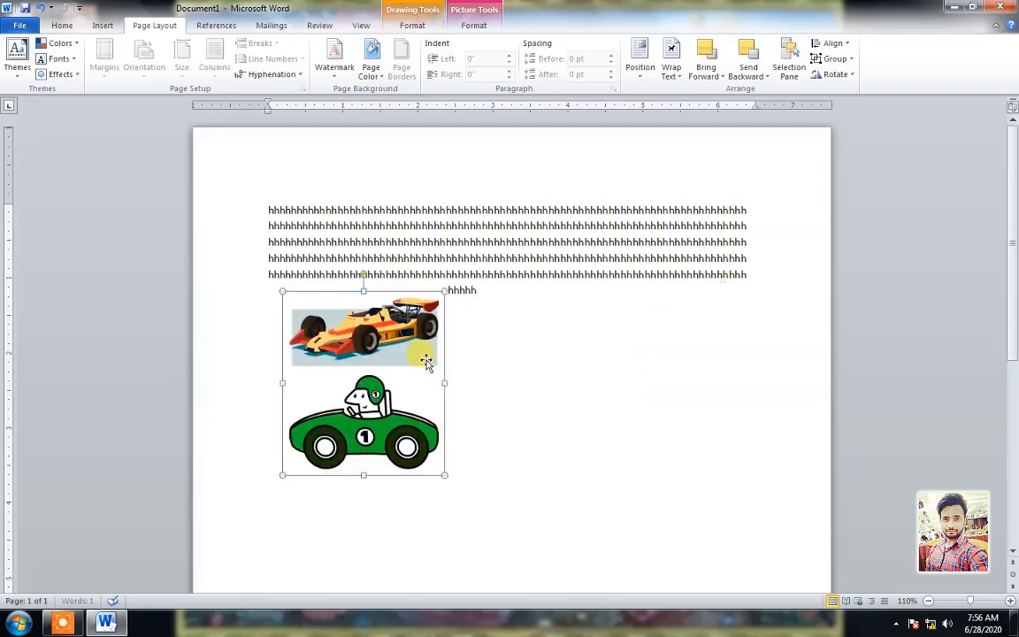
{"action": "key", "text": "ctrl+z"}
{"action": "left_click", "coordinate": [518, 413]}
{"action": "left_click", "coordinate": [655, 394]}
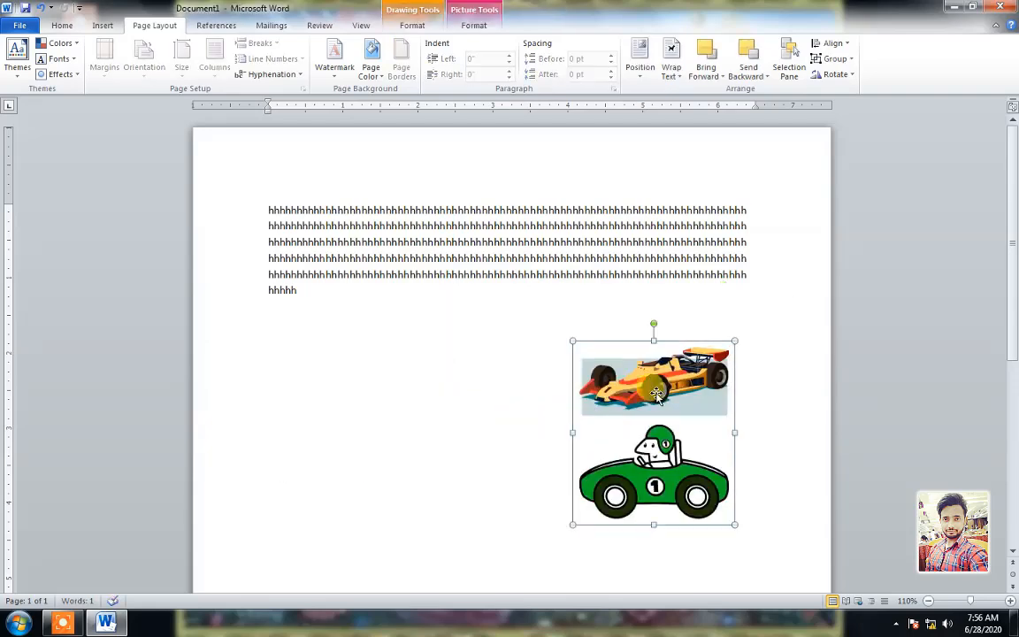
{"action": "left_click_drag", "start_coordinate": [656, 394], "coordinate": [691, 345]}
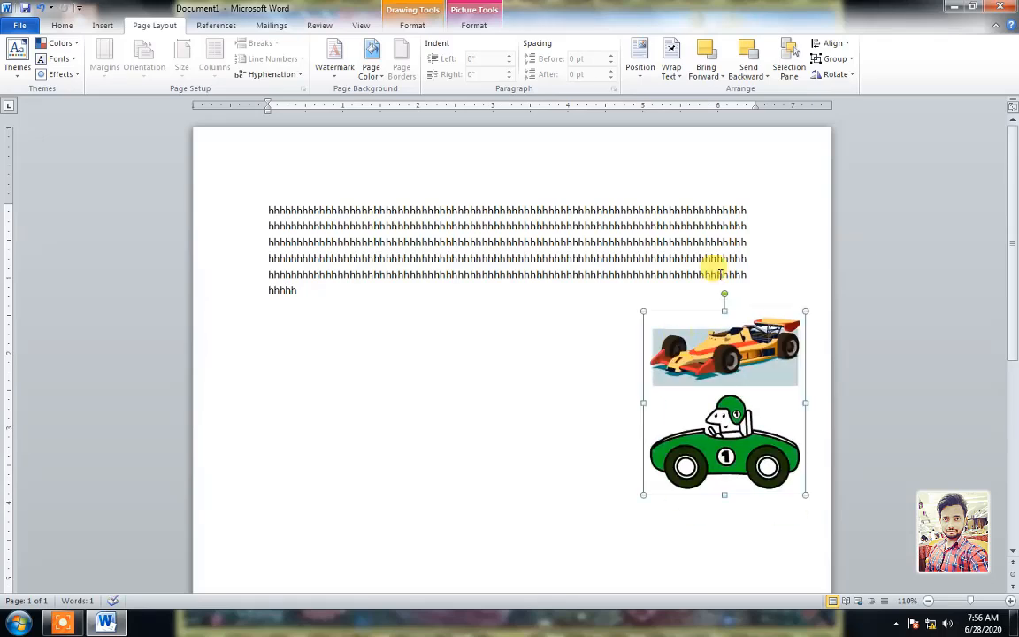
Ungroup the two cars and deselect them.
{"action": "left_click", "coordinate": [844, 59]}
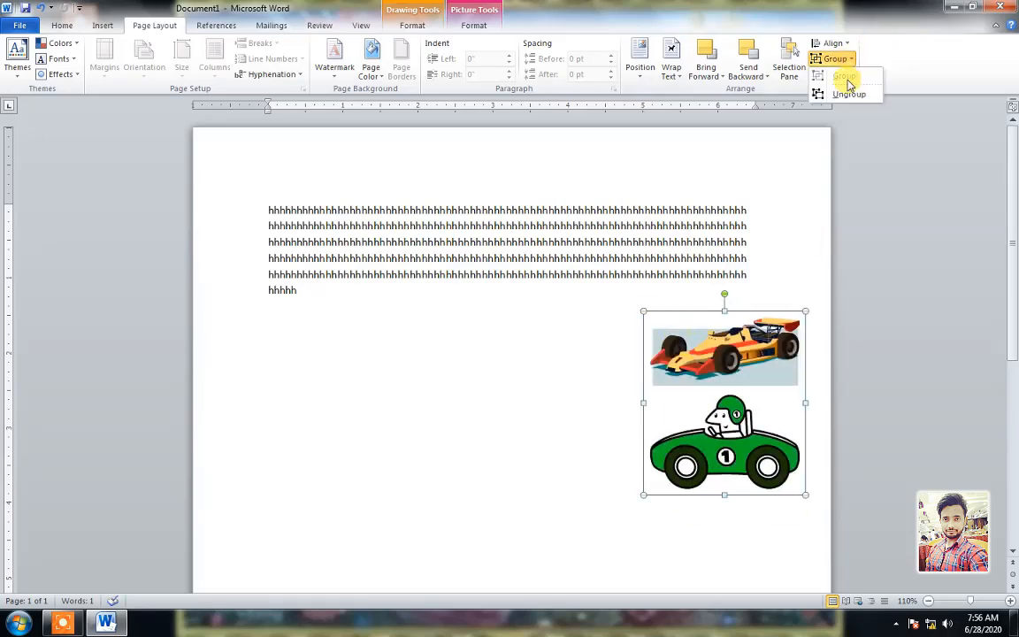
{"action": "left_click", "coordinate": [848, 94]}
{"action": "left_click", "coordinate": [504, 371]}
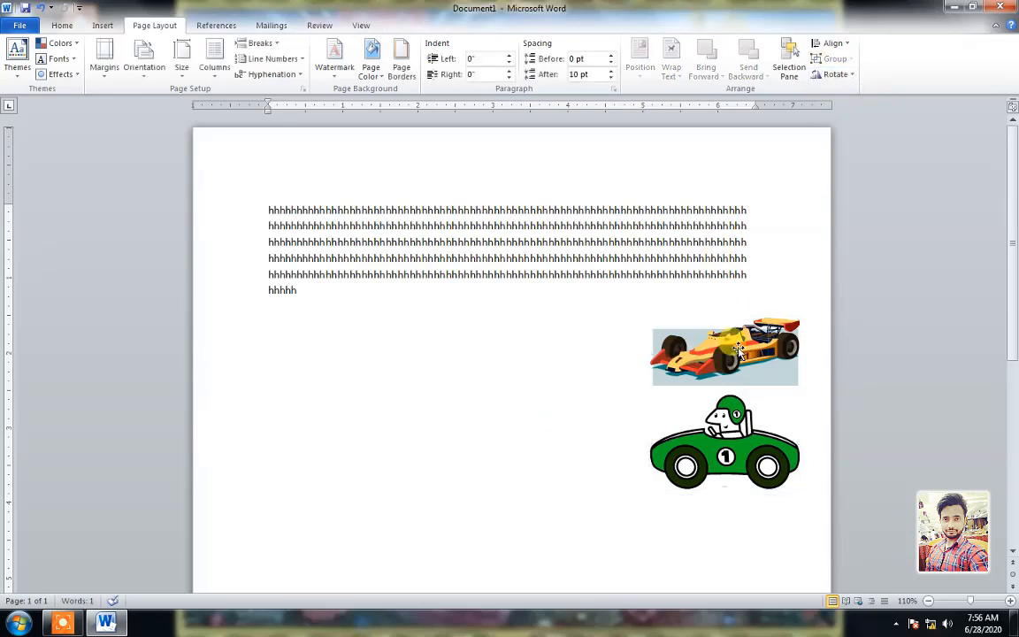
Select only the orange racing car and look through its alignment options.
{"action": "mouse_move", "coordinate": [738, 348]}
{"action": "left_mouse_down"}
{"action": "mouse_move", "coordinate": [646, 350]}
{"action": "mouse_move", "coordinate": [736, 354]}
{"action": "left_mouse_up"}
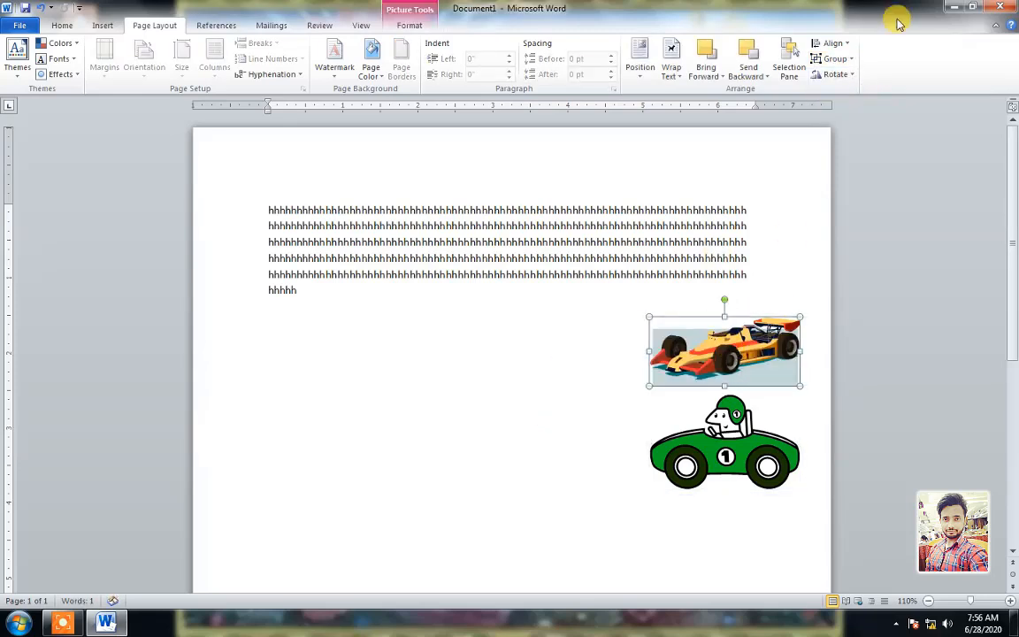
{"action": "left_click", "coordinate": [849, 43]}
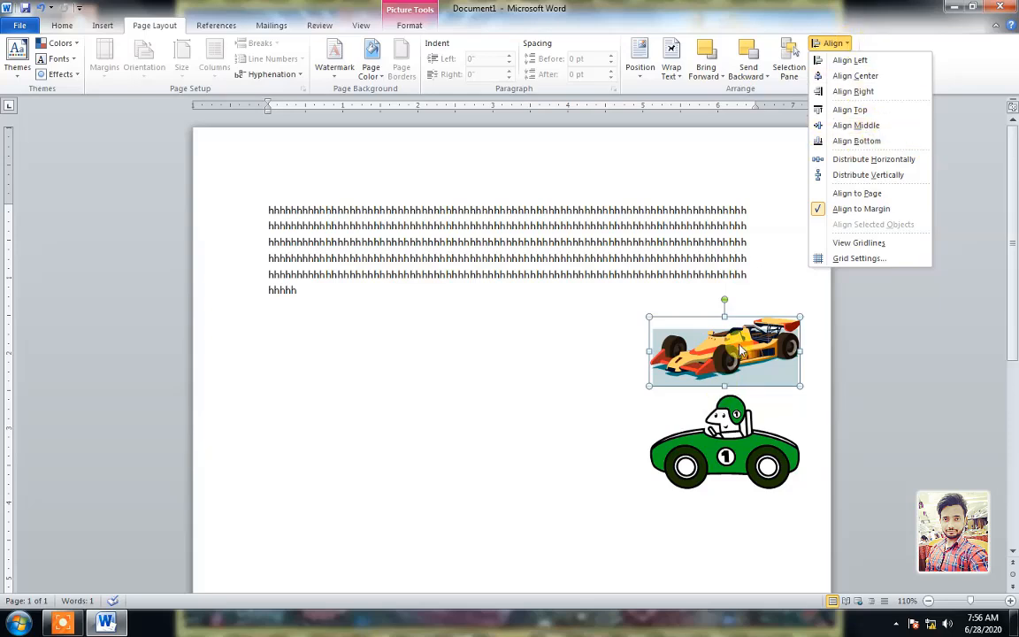
{"action": "left_click", "coordinate": [491, 325]}
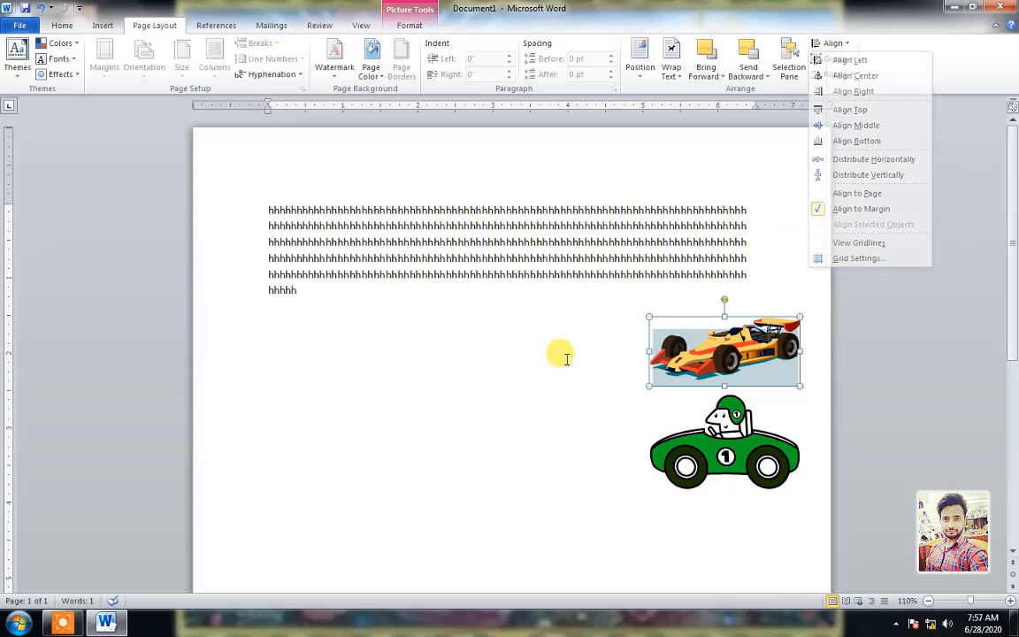
Bring up the reference commands and clear both cars and all the text from the document.
{"action": "left_click", "coordinate": [209, 31]}
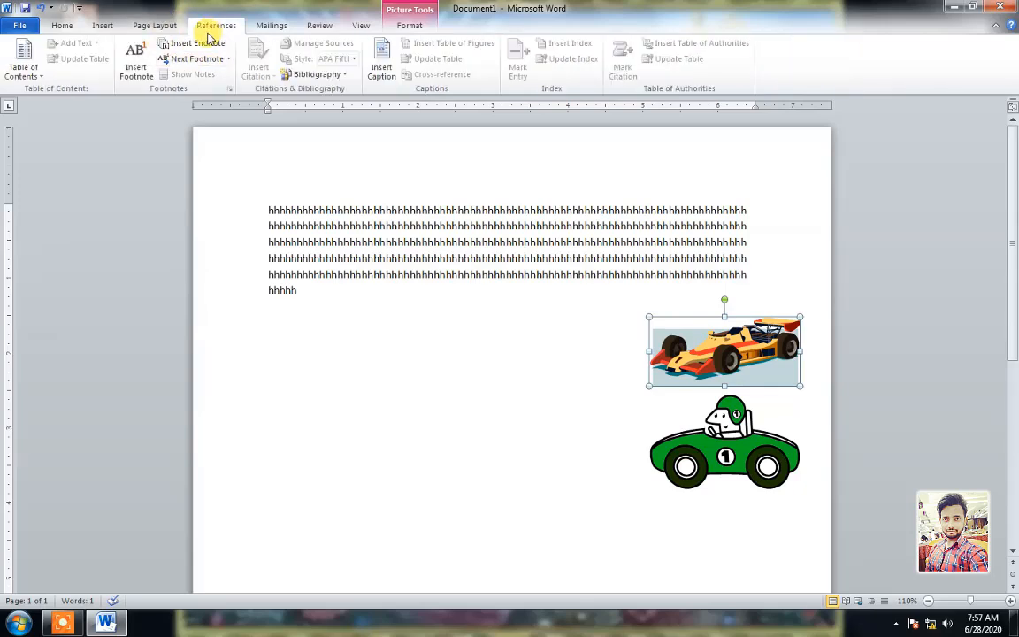
{"action": "left_click", "coordinate": [720, 435]}
{"action": "key", "text": "Delete"}
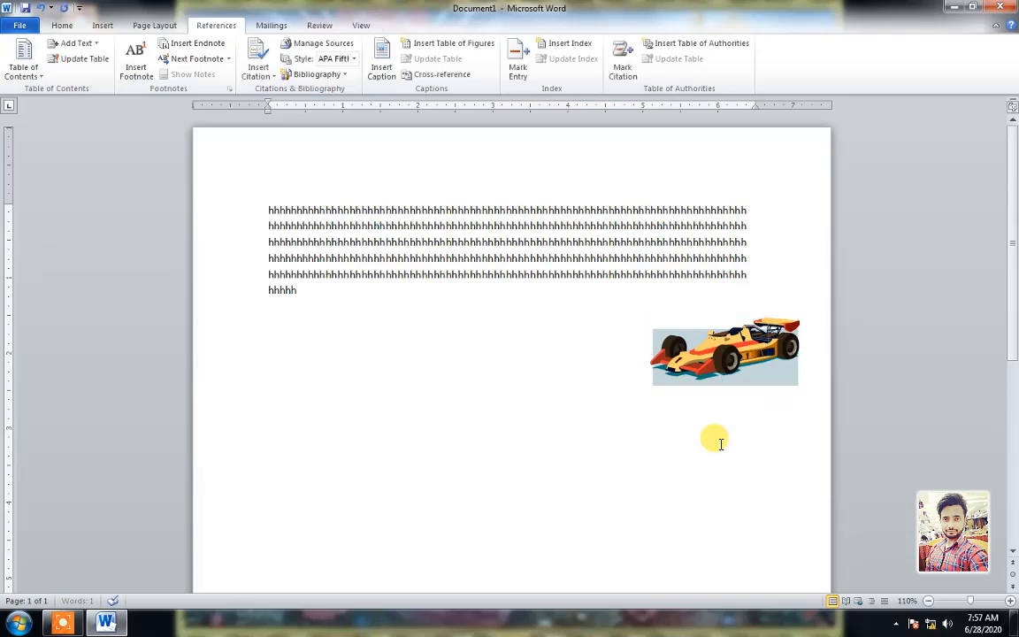
{"action": "left_click", "coordinate": [762, 350]}
{"action": "key", "text": "Delete"}
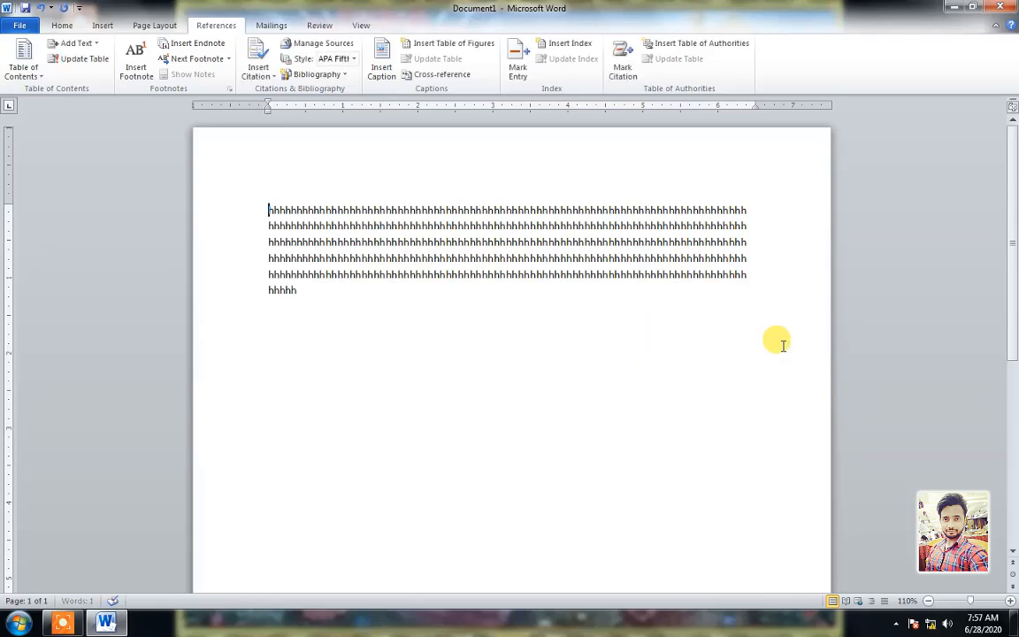
{"action": "key", "text": "ctrl+a"}
{"action": "key", "text": "Delete"}
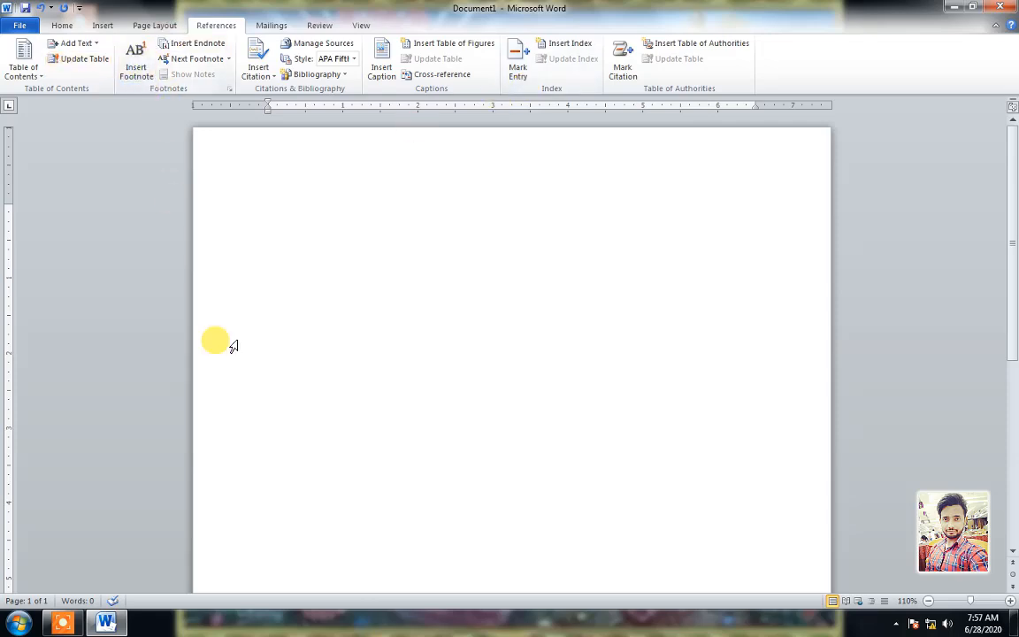
Insert a footnote in the blank document and check its reference mark at the start of the page.
{"action": "scroll", "coordinate": [999, 221], "scroll_direction": "down", "scroll_amount": 7}
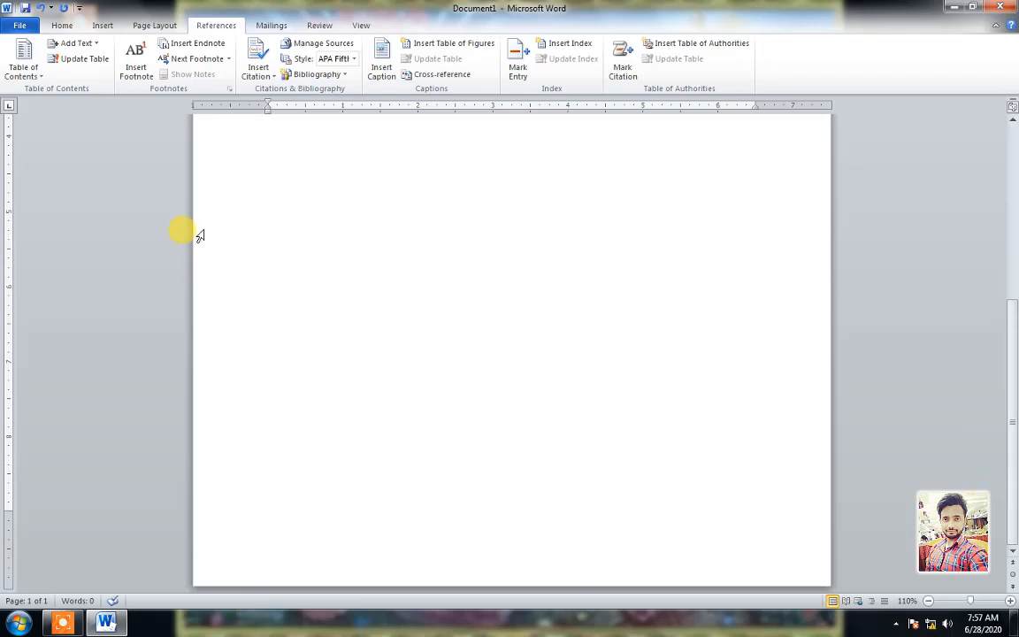
{"action": "left_click", "coordinate": [132, 68]}
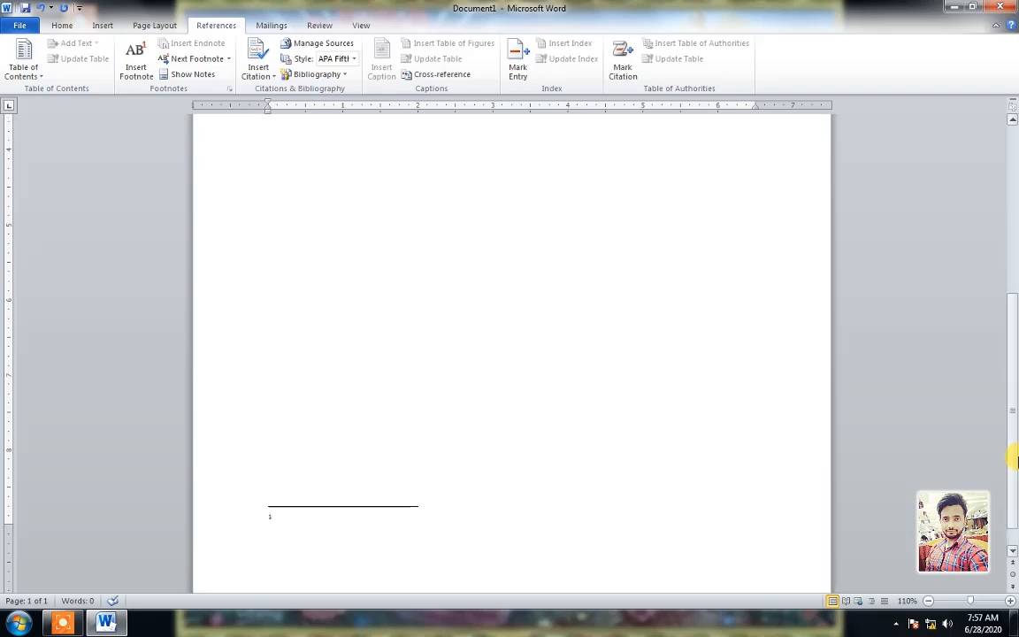
{"action": "scroll", "coordinate": [1008, 442], "scroll_direction": "up", "scroll_amount": 7}
{"action": "mouse_move", "coordinate": [268, 209]}
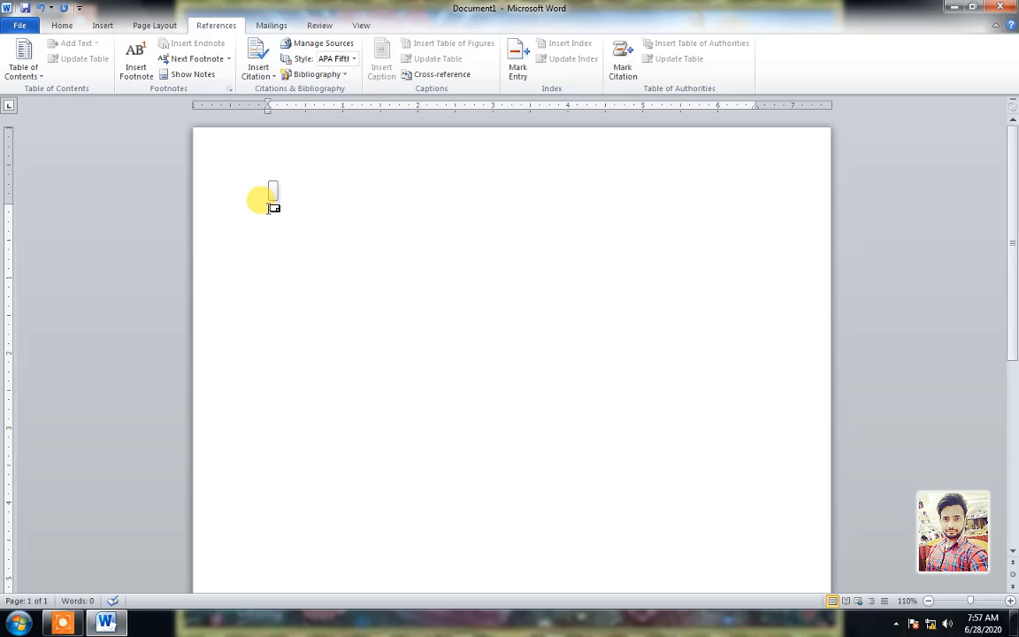
{"action": "left_click_drag", "start_coordinate": [1013, 304], "coordinate": [1013, 524]}
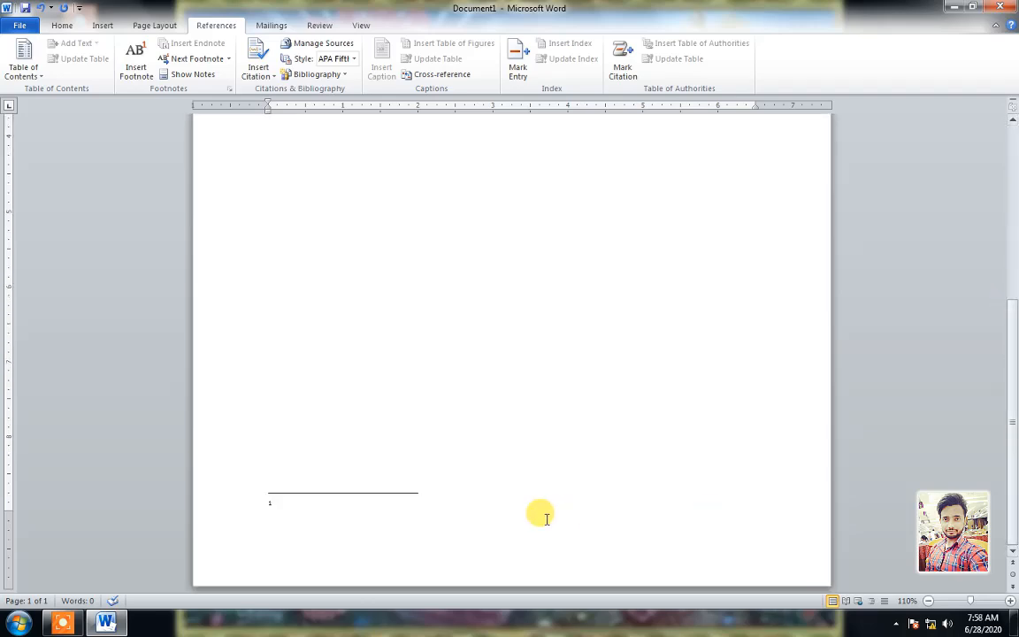
Write the footnote on four lines: "Hello", "Hi", "How are now" and "Are u free come with me park few time walk".
{"action": "type", "text": "he"}
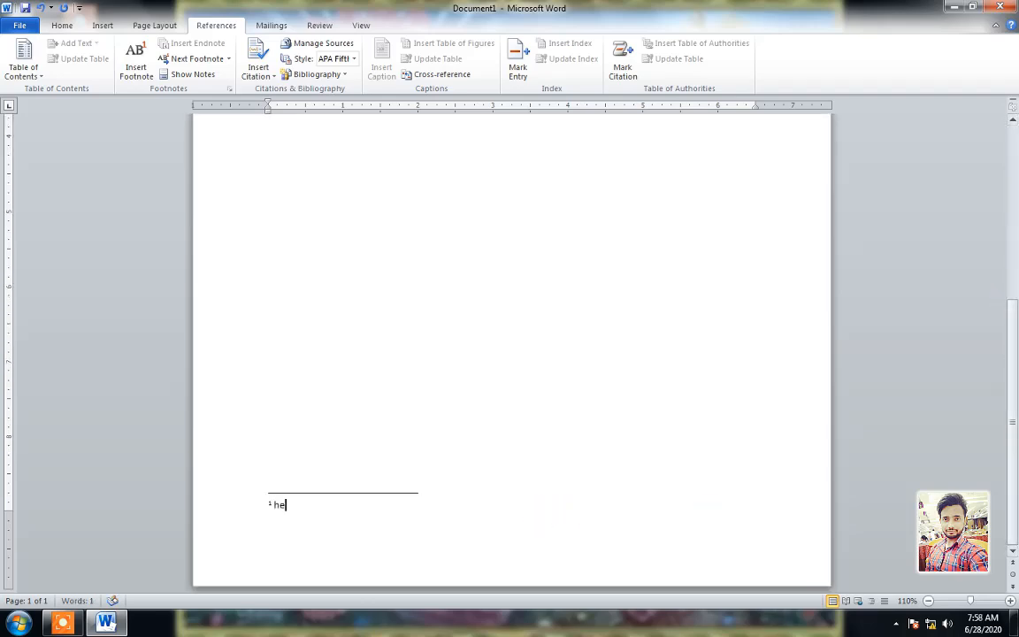
{"action": "type", "text": "llo"}
{"action": "key", "text": "Return"}
{"action": "type", "text": "Hi ho"}
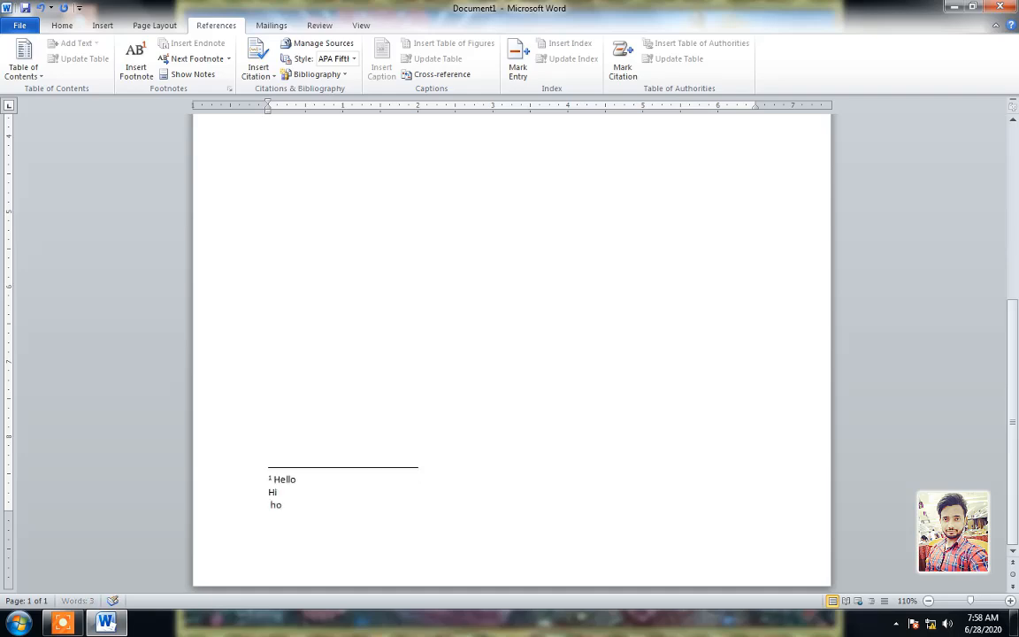
{"action": "type", "text": "w are now"}
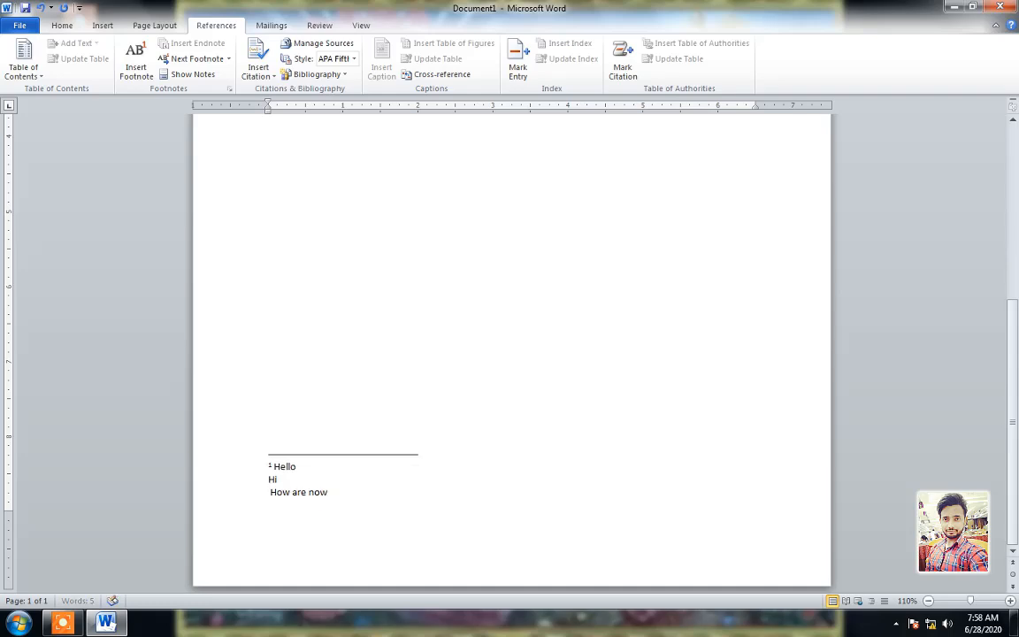
{"action": "key", "text": "Return"}
{"action": "type", "text": "Are u free come with"}
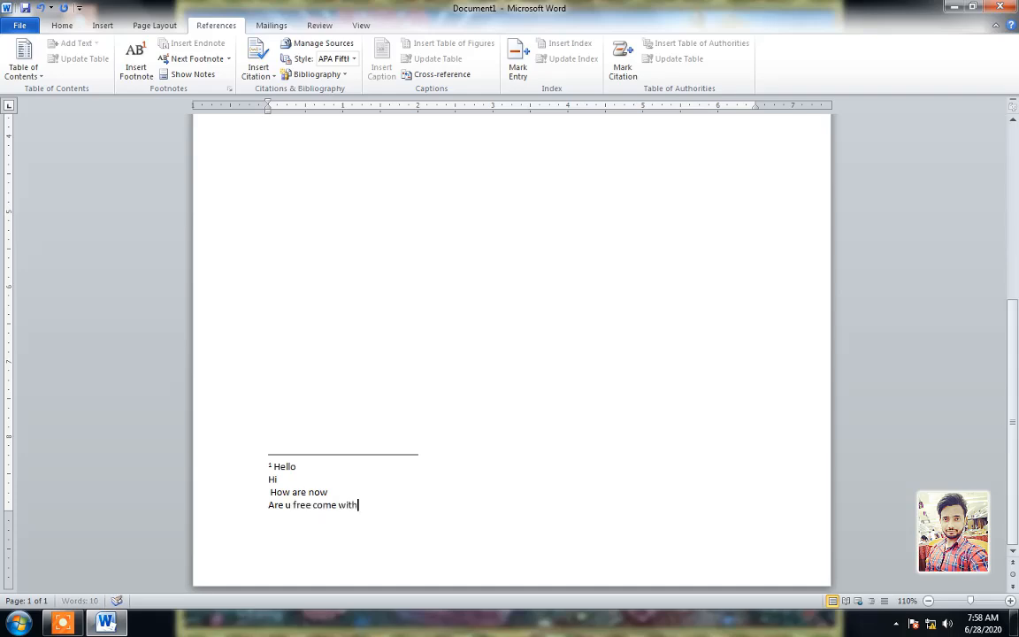
{"action": "type", "text": " me park few time walk"}
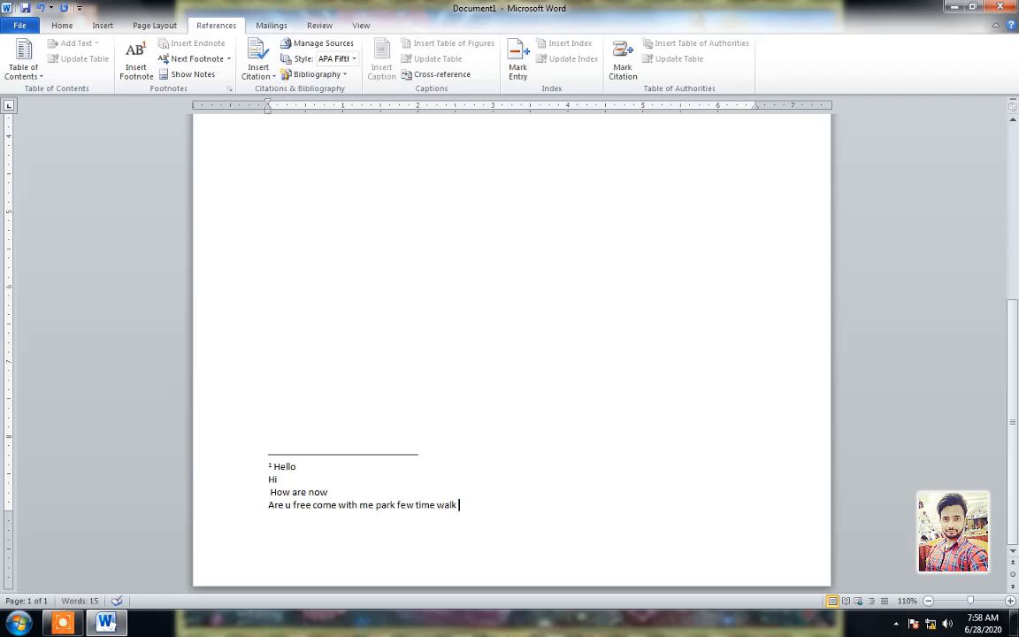
{"action": "type", "text": "."}
Preview the footnote's text at its reference mark at the start of the page and go to the footnote.
{"action": "left_click_drag", "start_coordinate": [1011, 414], "coordinate": [1012, 189]}
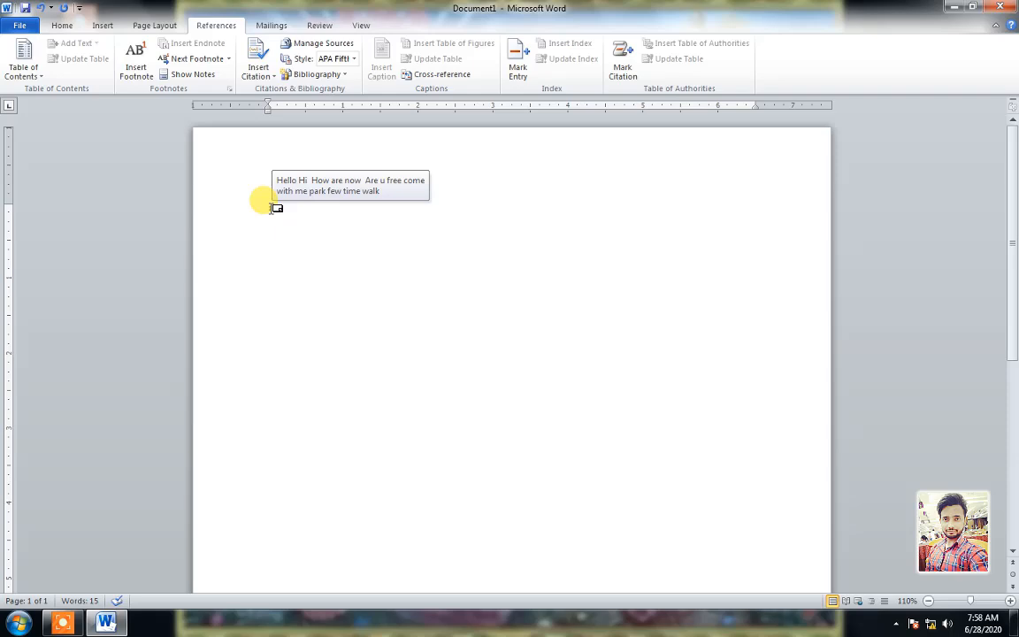
{"action": "double_click", "coordinate": [270, 207]}
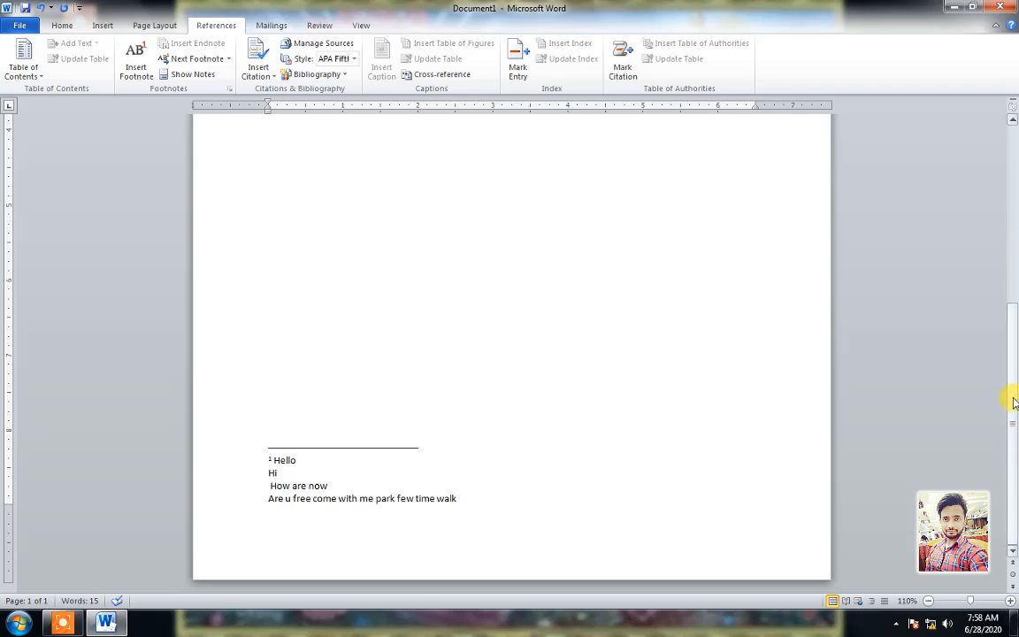
{"action": "left_click", "coordinate": [513, 498]}
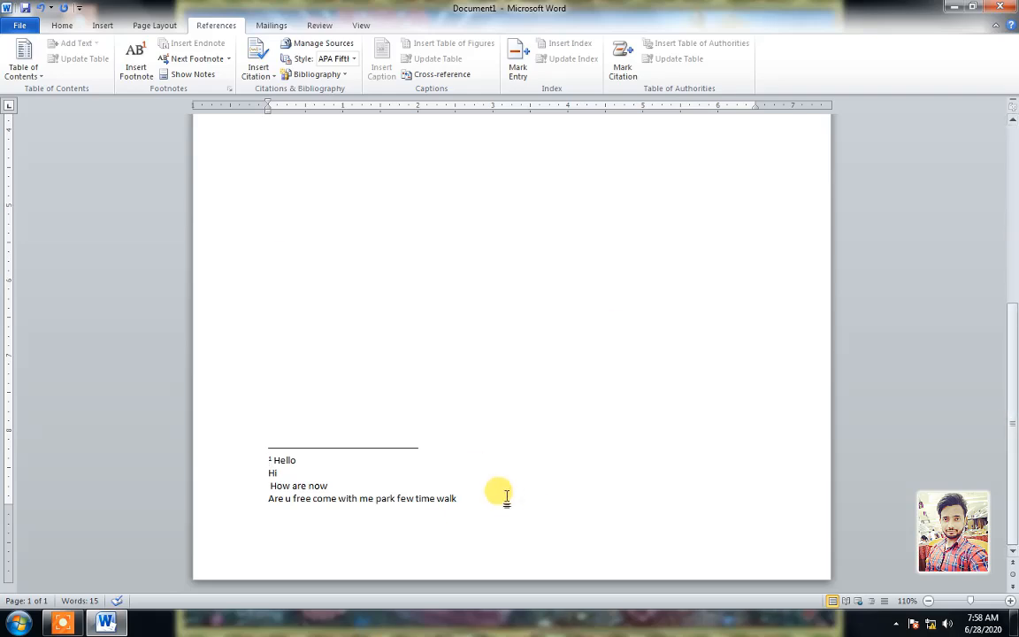
Extend the footnote with blank lines, the text "Kljkljklj" and a further run of blank lines beneath it.
{"action": "key", "text": "Return"}
{"action": "key", "text": "Return"}
{"action": "key", "text": "Return"}
{"action": "key", "text": "Return"}
{"action": "key", "text": "Return"}
{"action": "key", "text": "Return"}
{"action": "key", "text": "Return"}
{"action": "key", "text": "Return"}
{"action": "key", "text": "Return"}
{"action": "key", "text": "Return"}
{"action": "type", "text": "kljkljklj"}
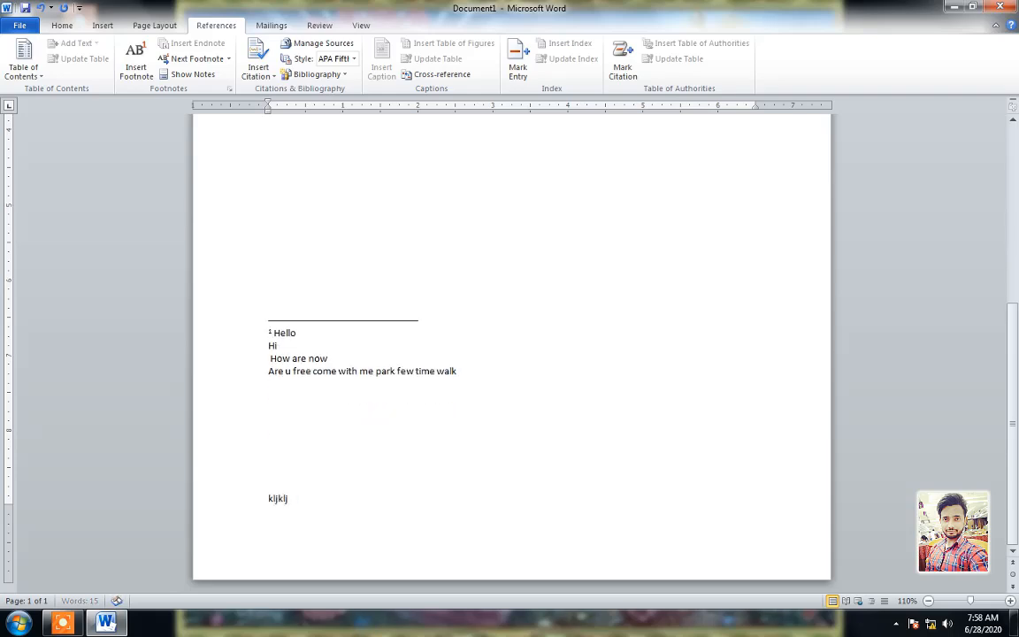
{"action": "key", "text": "Return"}
{"action": "key", "text": "Return"}
{"action": "key", "text": "Return"}
{"action": "key", "text": "Return"}
{"action": "key", "text": "Return"}
{"action": "key", "text": "Return"}
{"action": "key", "text": "Return"}
{"action": "key", "text": "Return"}
{"action": "key", "text": "Return"}
{"action": "key", "text": "Return"}
{"action": "key", "text": "Return"}
{"action": "key", "text": "Return"}
{"action": "key", "text": "Return"}
{"action": "key", "text": "Return"}
{"action": "key", "text": "Return"}
{"action": "key", "text": "Return"}
{"action": "key", "text": "Return"}
{"action": "key", "text": "Return"}
{"action": "key", "text": "Return"}
{"action": "key", "text": "Return"}
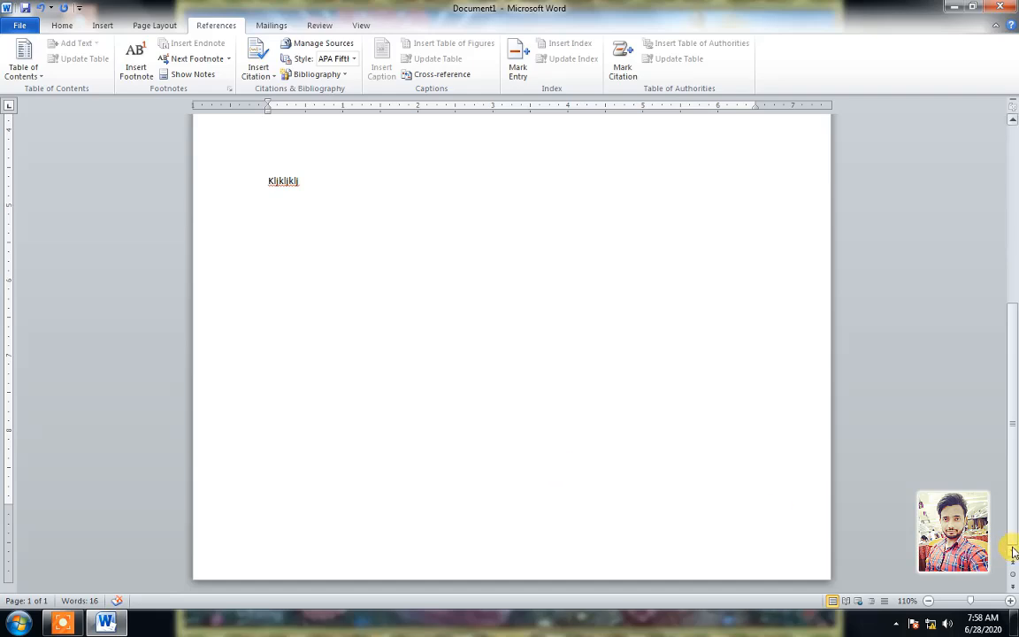
Preview the extended footnote at its reference mark at the start of the page and delete the mark to remove the footnote.
{"action": "left_click_drag", "start_coordinate": [1012, 489], "coordinate": [1007, 278]}
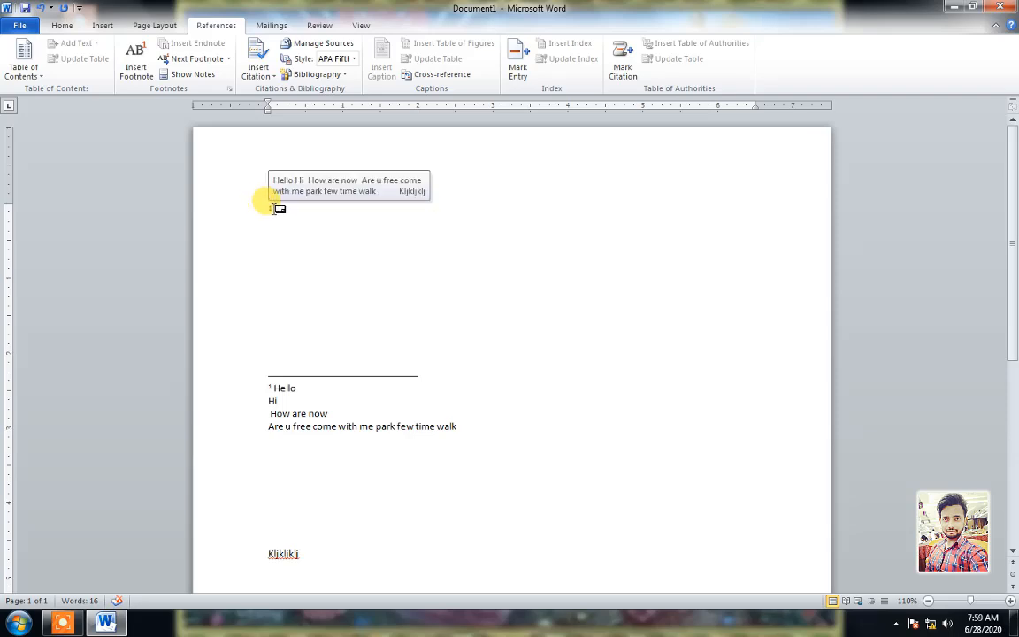
{"action": "left_click_drag", "start_coordinate": [274, 210], "coordinate": [262, 213]}
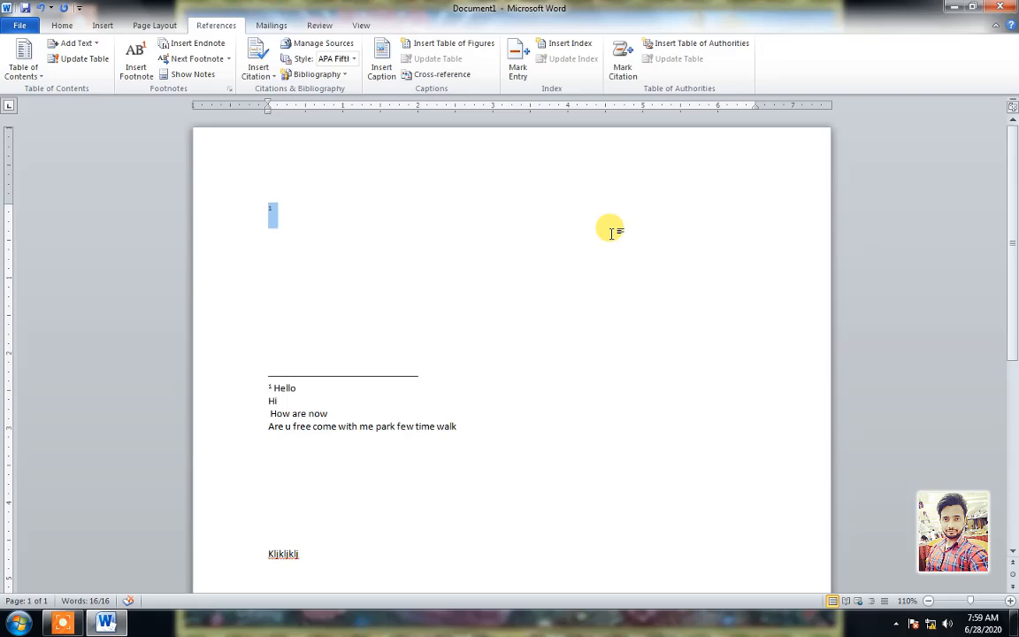
{"action": "key", "text": "Delete"}
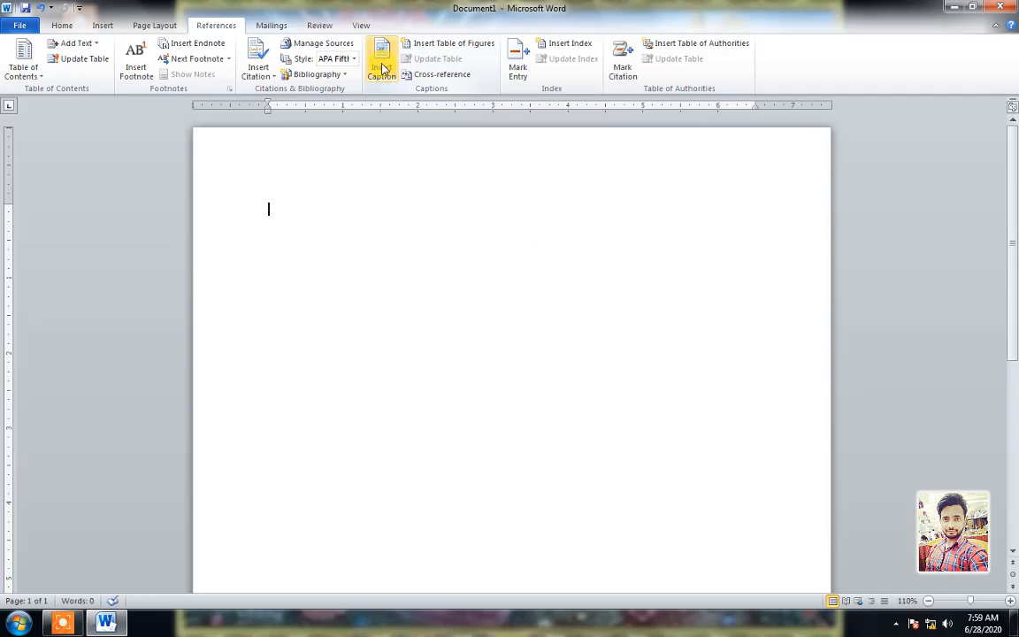
Search the clip art for "rabbit" and insert the rabbit picture into the blank document.
{"action": "left_click", "coordinate": [97, 25]}
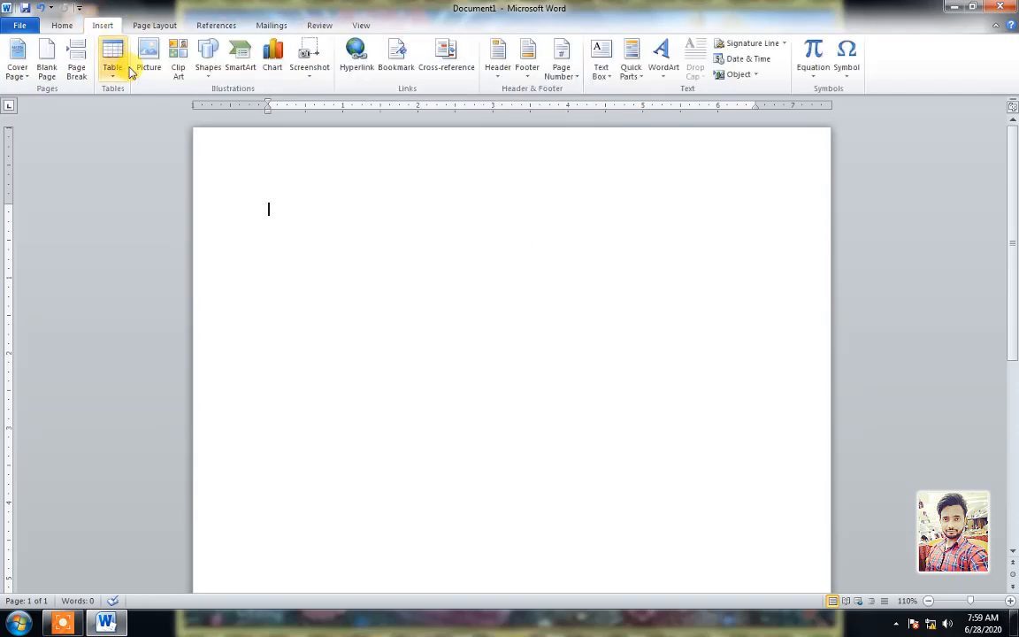
{"action": "left_click", "coordinate": [177, 62]}
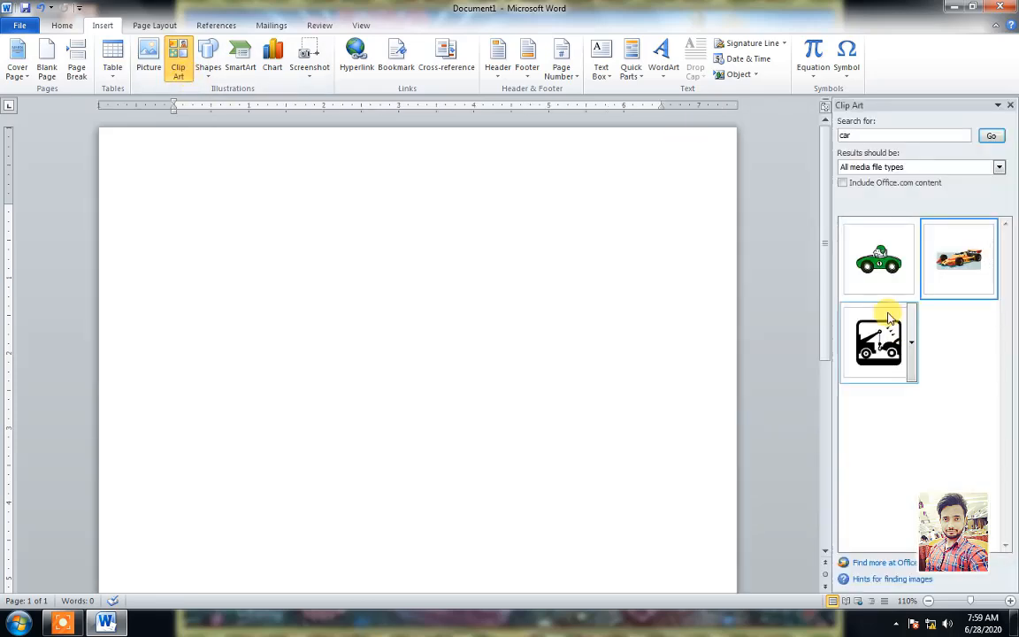
{"action": "left_click_drag", "start_coordinate": [960, 135], "coordinate": [766, 124]}
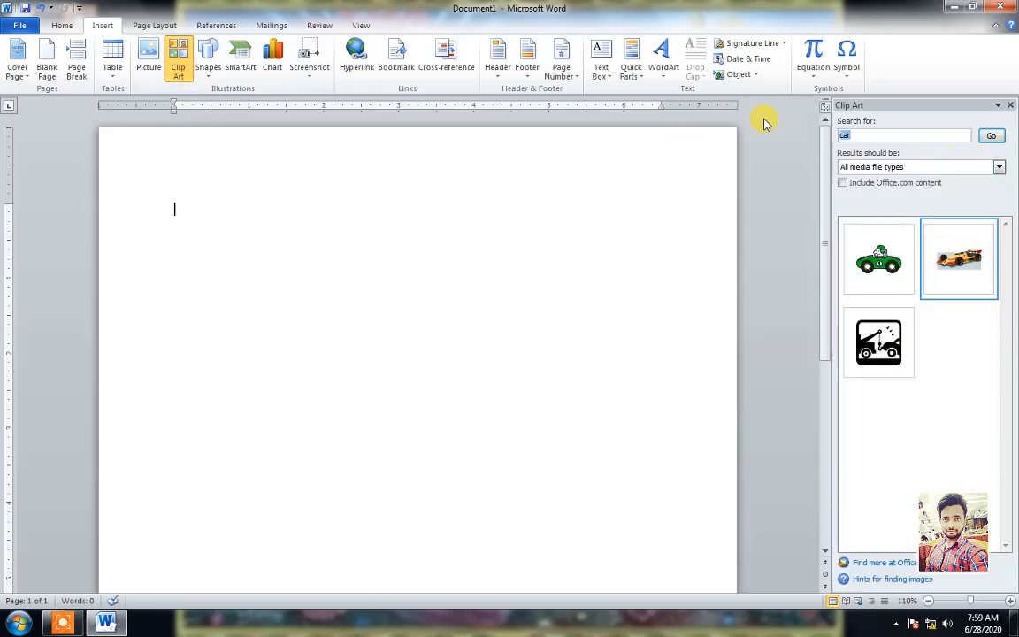
{"action": "type", "text": "rabbit"}
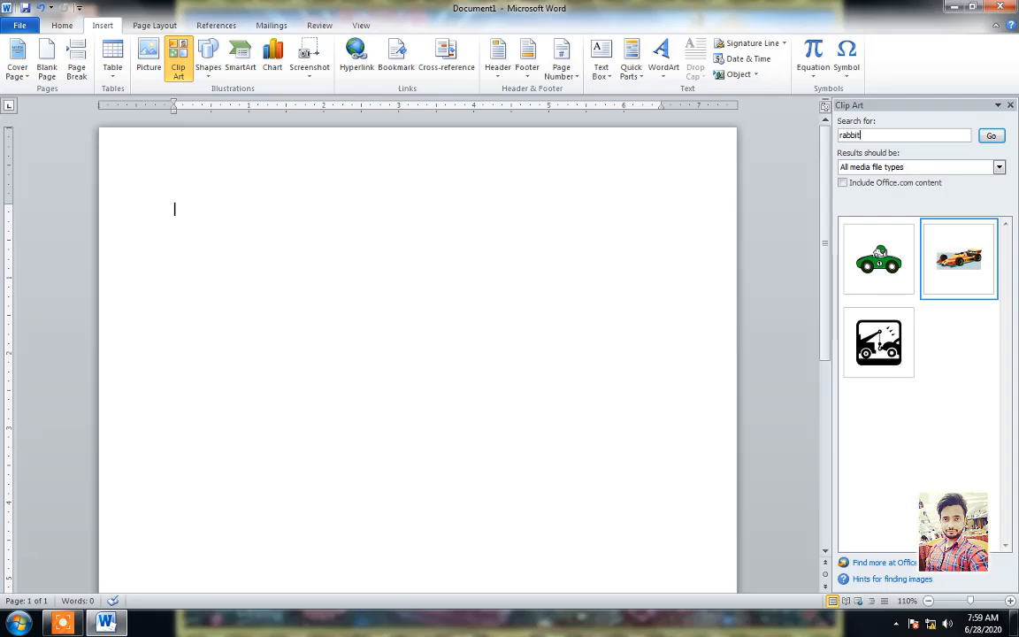
{"action": "key", "text": "Return"}
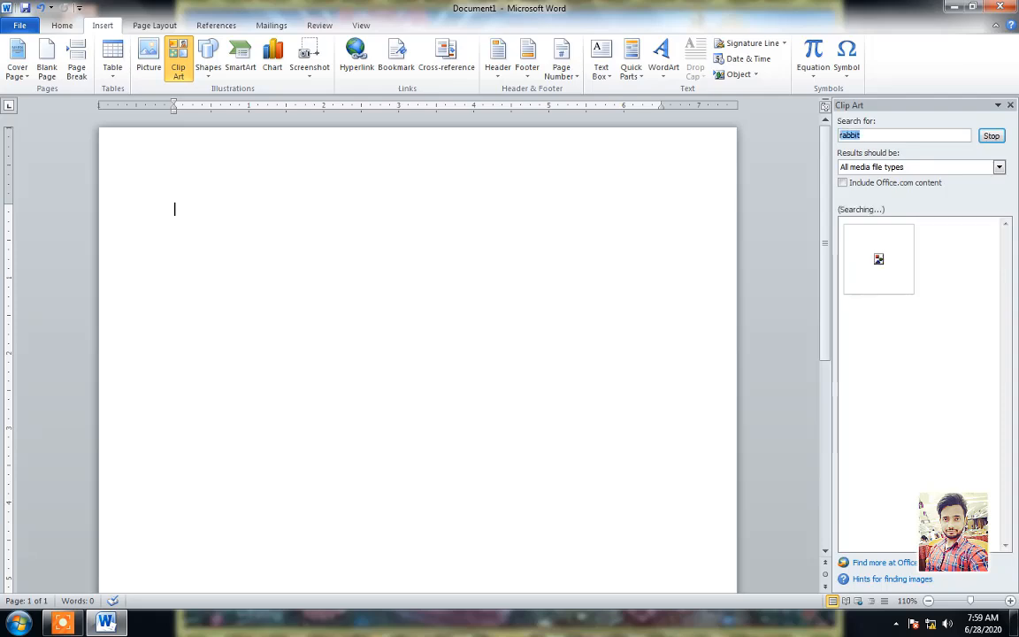
{"action": "left_click", "coordinate": [866, 263]}
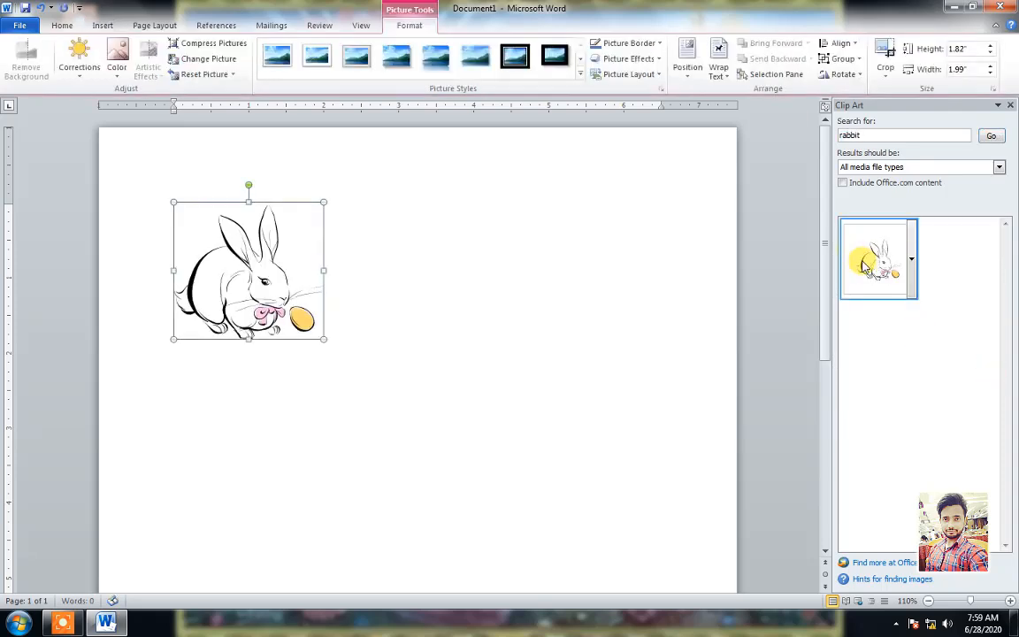
Set the rabbit picture's text wrapping to Square and close the clip art search.
{"action": "left_click", "coordinate": [718, 62]}
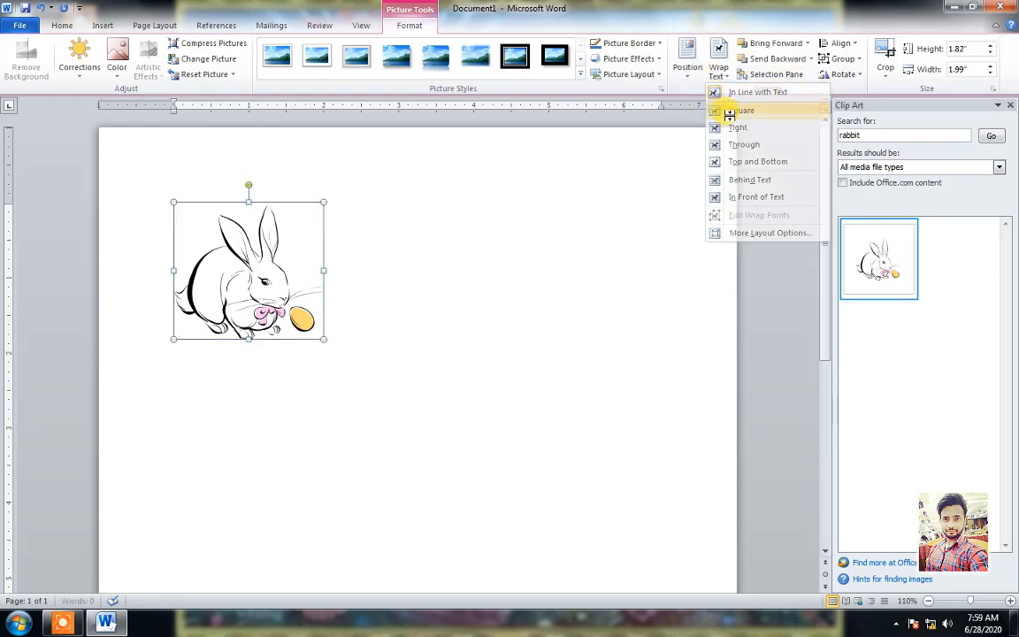
{"action": "left_click", "coordinate": [740, 111]}
{"action": "left_click", "coordinate": [1011, 106]}
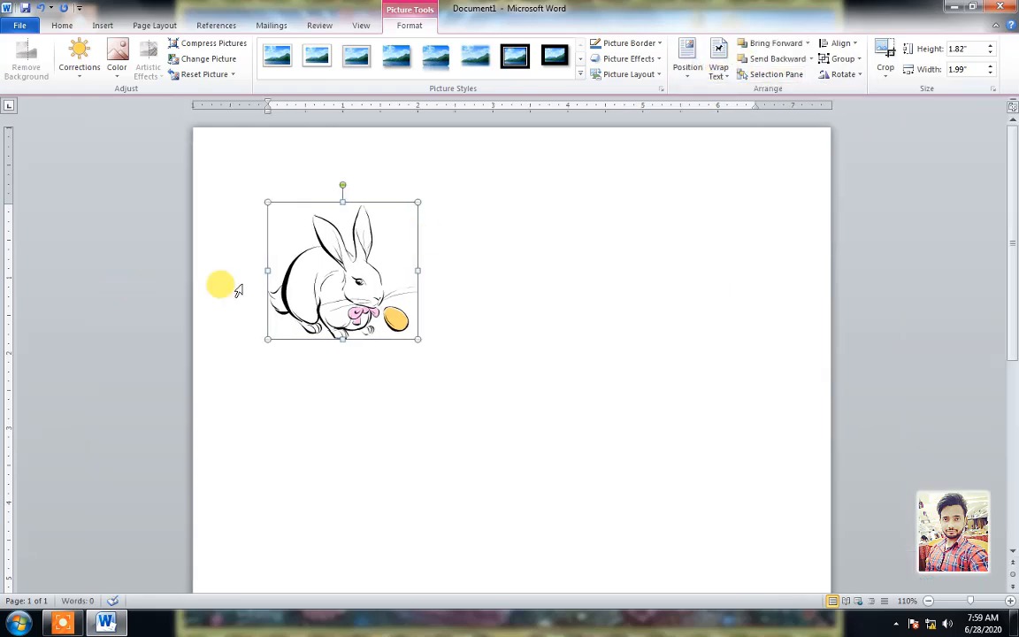
Start a caption for the rabbit picture and create the new caption label "Animal".
{"action": "left_click", "coordinate": [221, 28]}
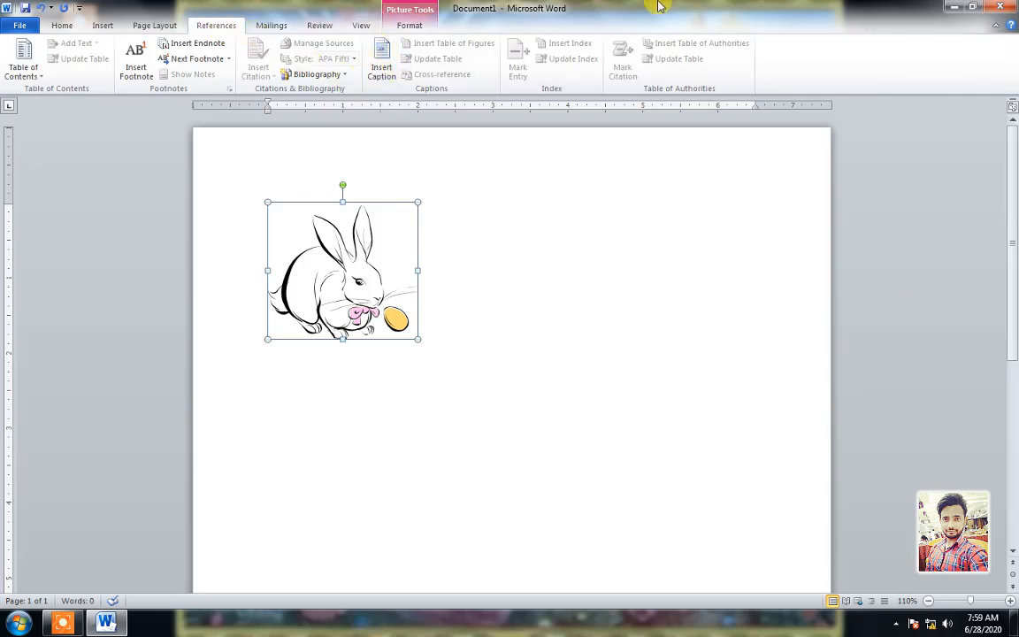
{"action": "left_click", "coordinate": [380, 73]}
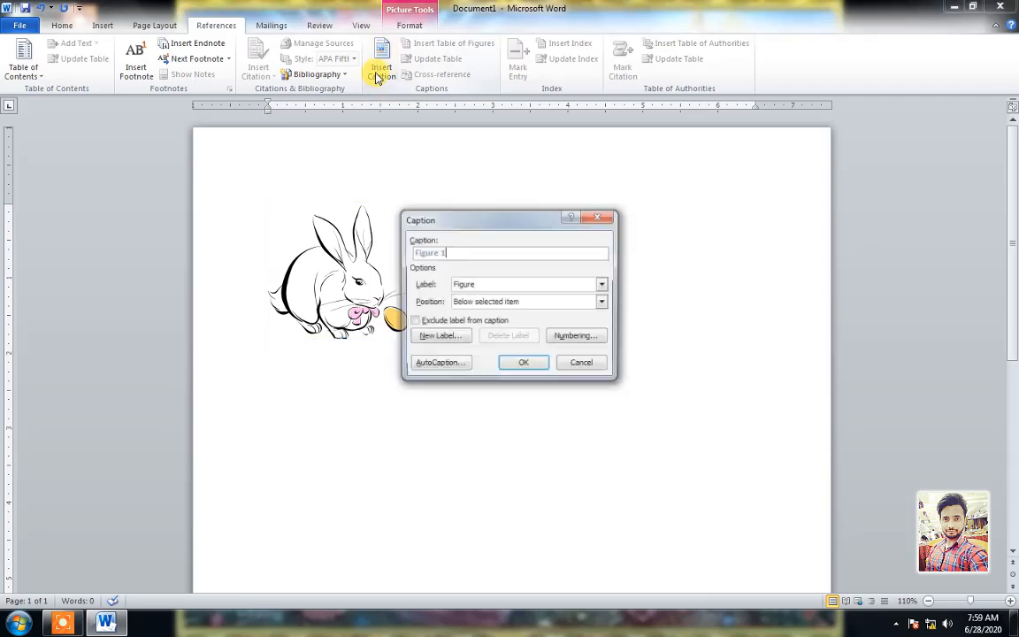
{"action": "left_click_drag", "start_coordinate": [508, 231], "coordinate": [681, 143]}
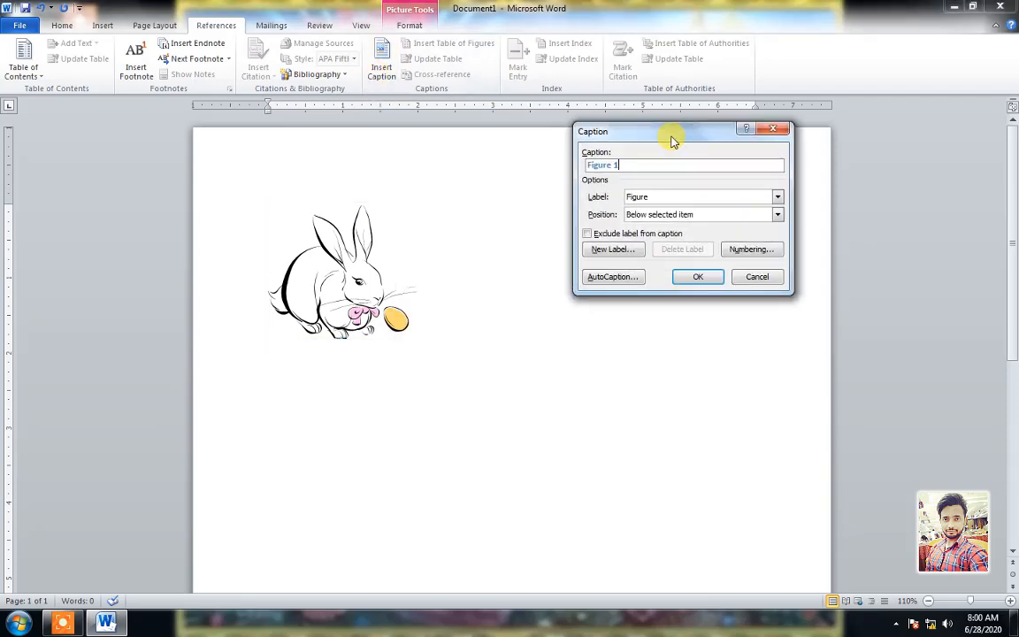
{"action": "left_click", "coordinate": [778, 198]}
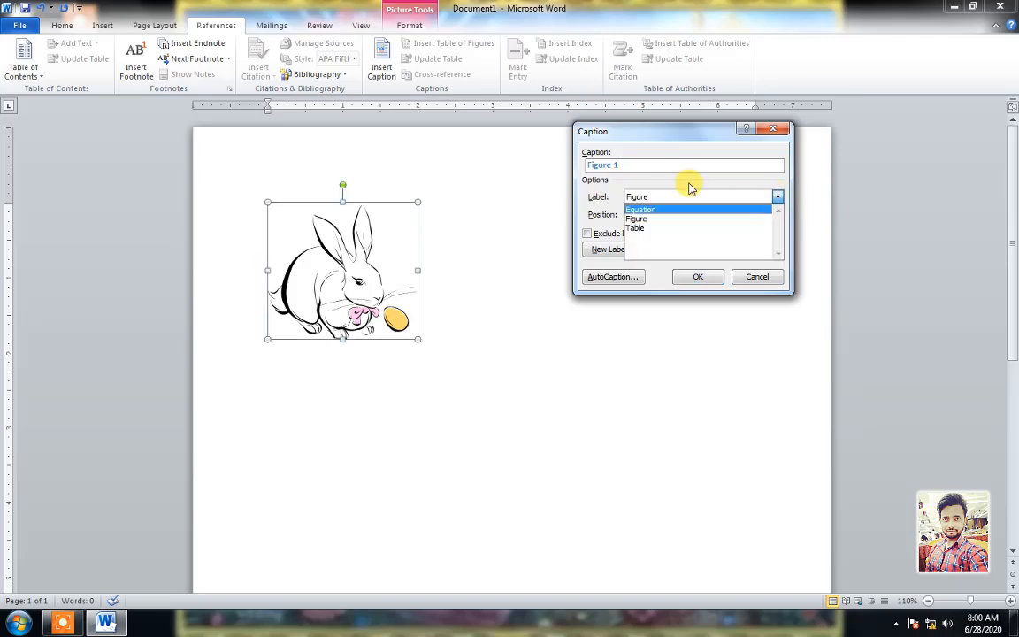
{"action": "left_click", "coordinate": [694, 196]}
{"action": "left_click", "coordinate": [612, 249]}
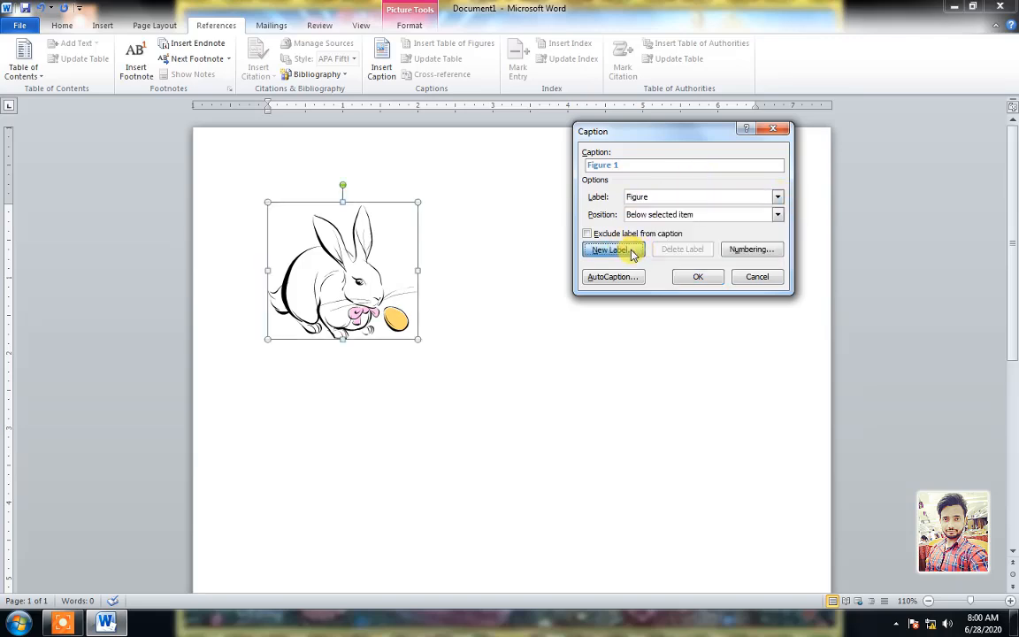
{"action": "type", "text": "al"}
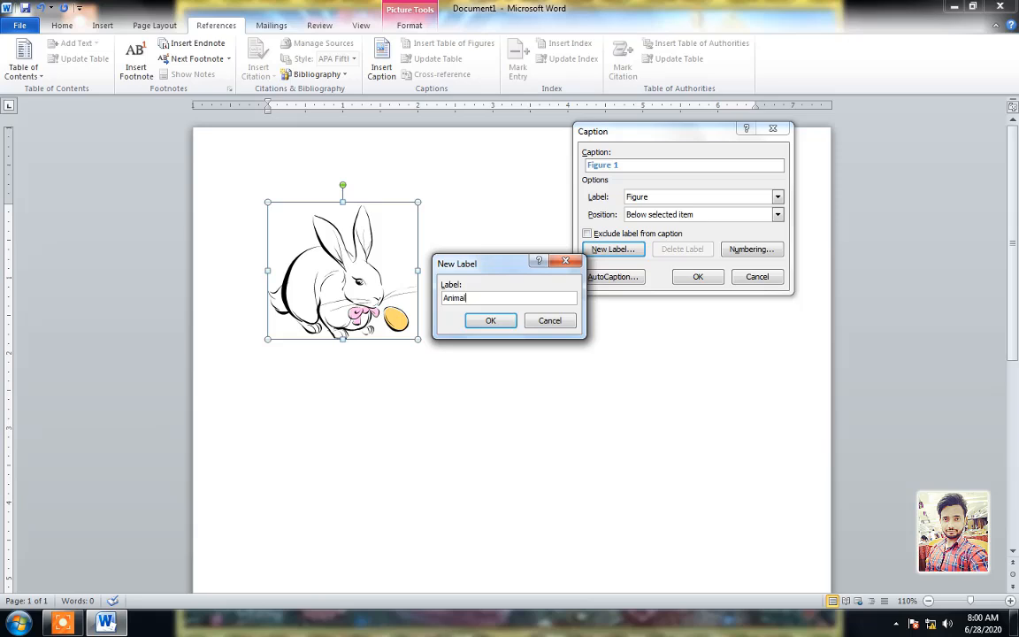
{"action": "left_click", "coordinate": [477, 320]}
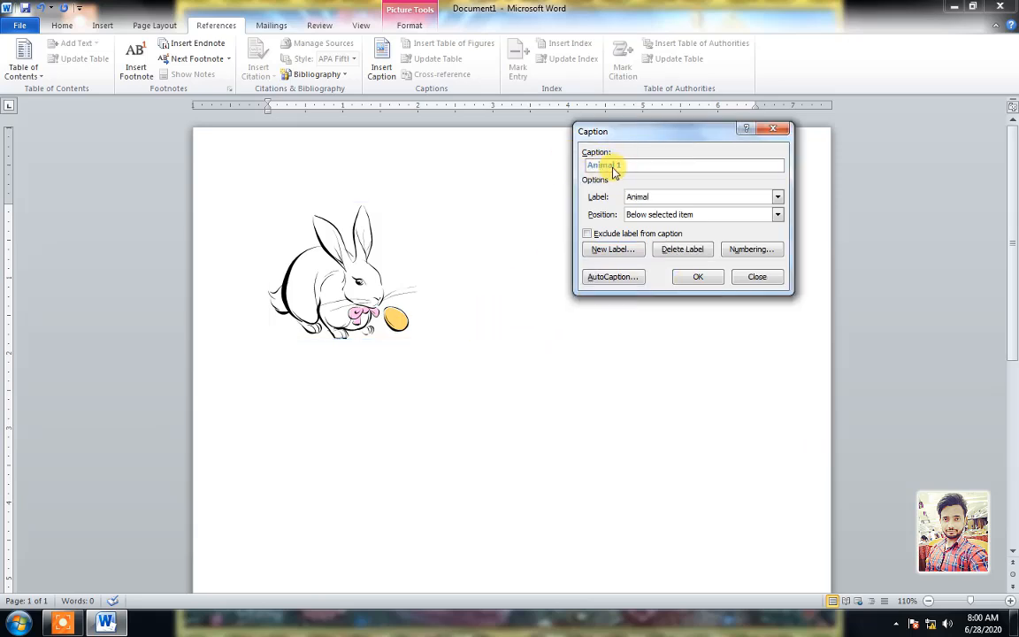
Choose the Animal label and insert the caption below the rabbit picture.
{"action": "left_click", "coordinate": [775, 196]}
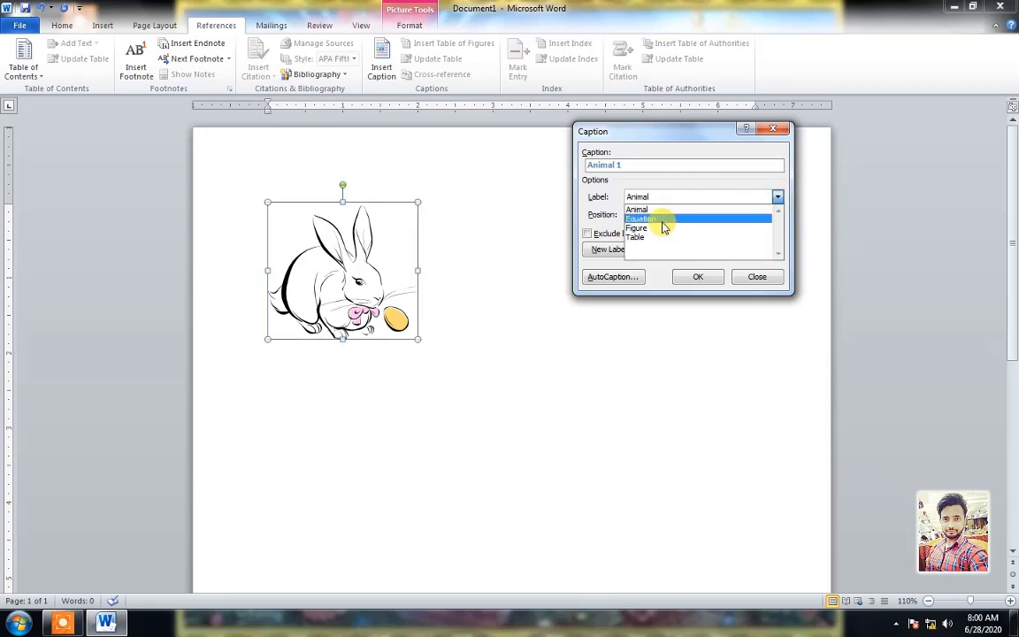
{"action": "left_click", "coordinate": [635, 210]}
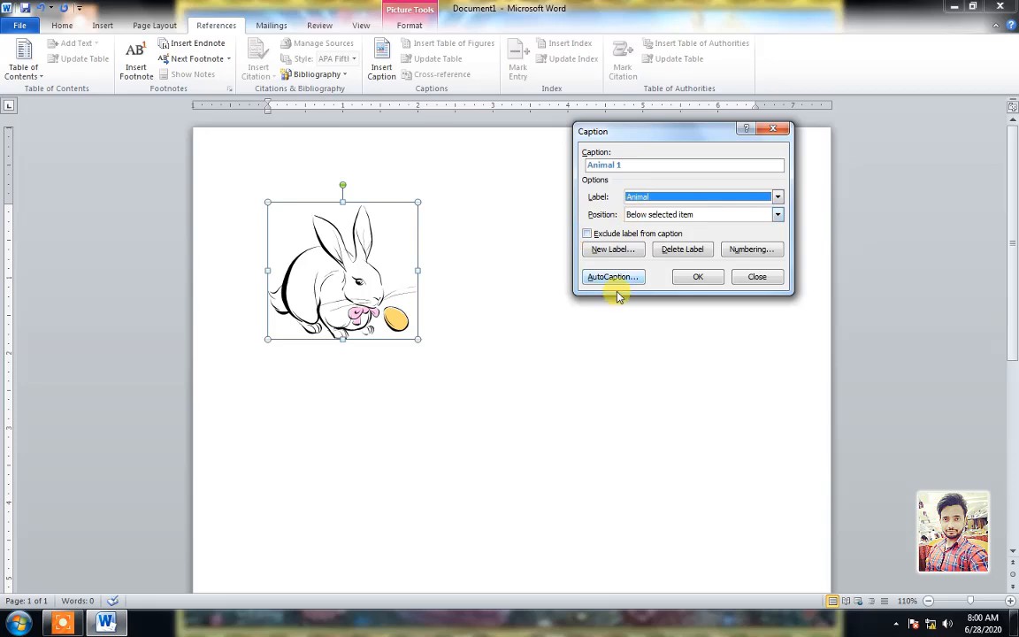
{"action": "left_click", "coordinate": [697, 277]}
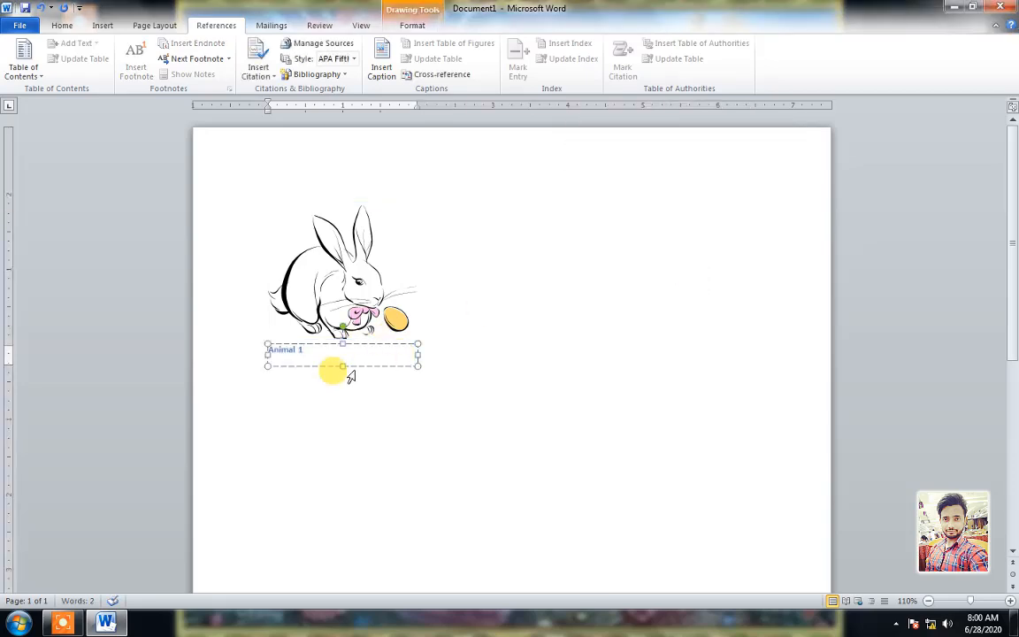
Make the caption box taller and add "This is a white rabbit and it eats" and "To food." below the caption.
{"action": "left_click_drag", "start_coordinate": [342, 366], "coordinate": [337, 405]}
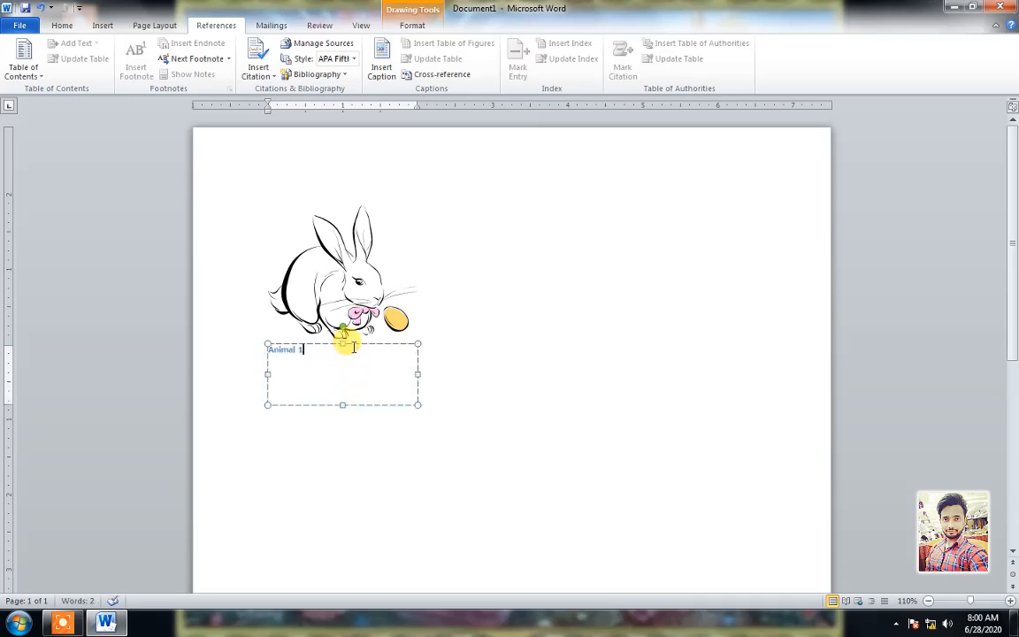
{"action": "left_click", "coordinate": [353, 348]}
{"action": "key", "text": "Return"}
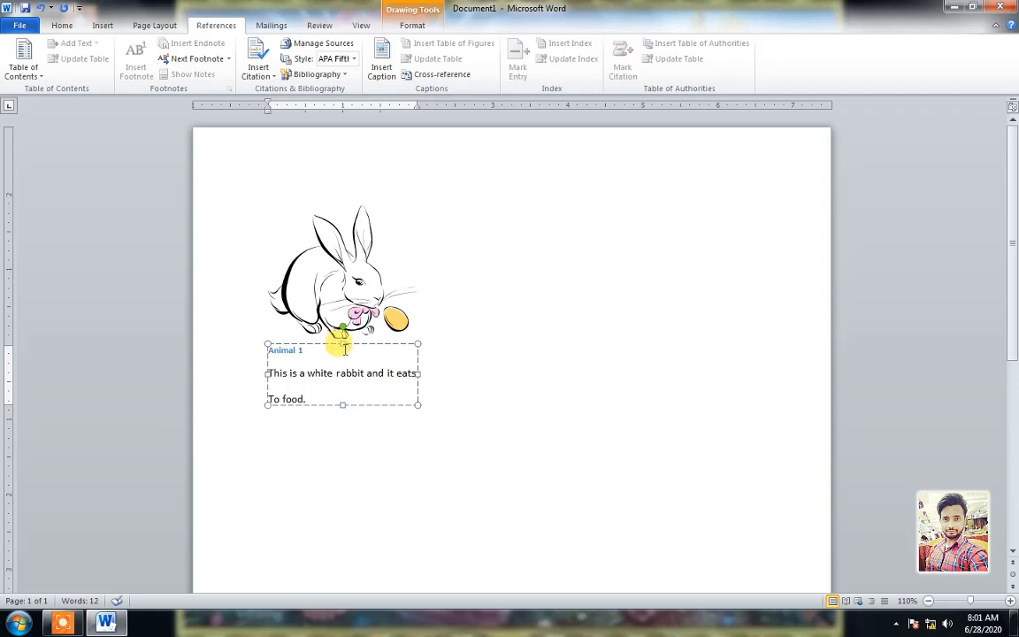
{"action": "left_click", "coordinate": [473, 358]}
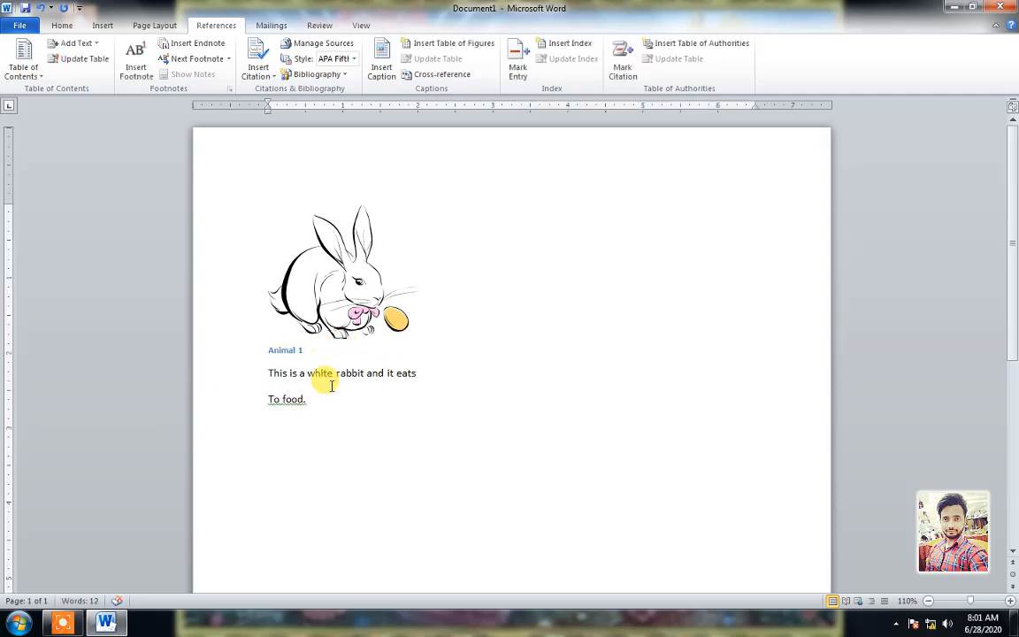
{"action": "key", "text": "ctrl+a"}
{"action": "left_click", "coordinate": [441, 391]}
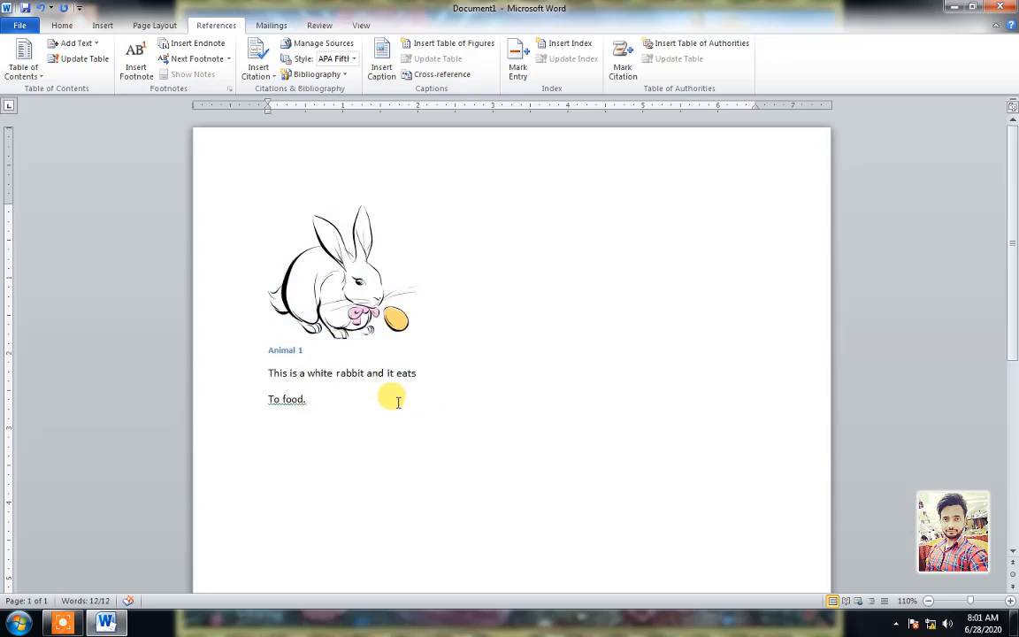
{"action": "left_click", "coordinate": [350, 395]}
{"action": "left_click", "coordinate": [360, 438]}
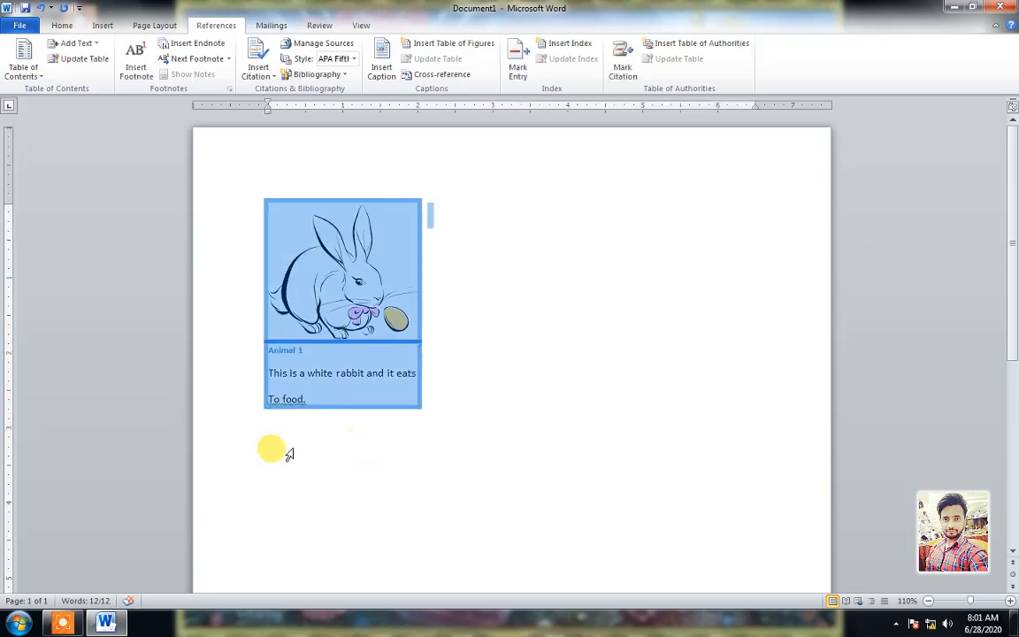
{"action": "left_click", "coordinate": [247, 439]}
{"action": "left_click", "coordinate": [257, 438]}
{"action": "left_click", "coordinate": [260, 437]}
{"action": "left_click", "coordinate": [272, 433]}
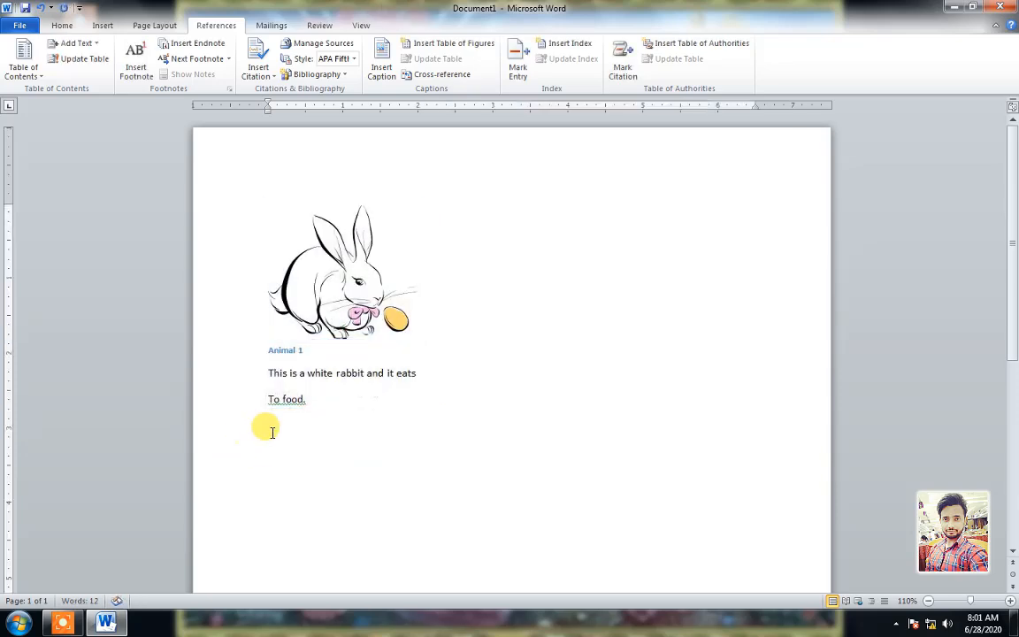
{"action": "left_click", "coordinate": [267, 436]}
{"action": "left_click", "coordinate": [272, 432]}
{"action": "left_click", "coordinate": [267, 438]}
{"action": "left_click", "coordinate": [271, 433]}
{"action": "left_click", "coordinate": [267, 438]}
{"action": "left_click", "coordinate": [268, 429]}
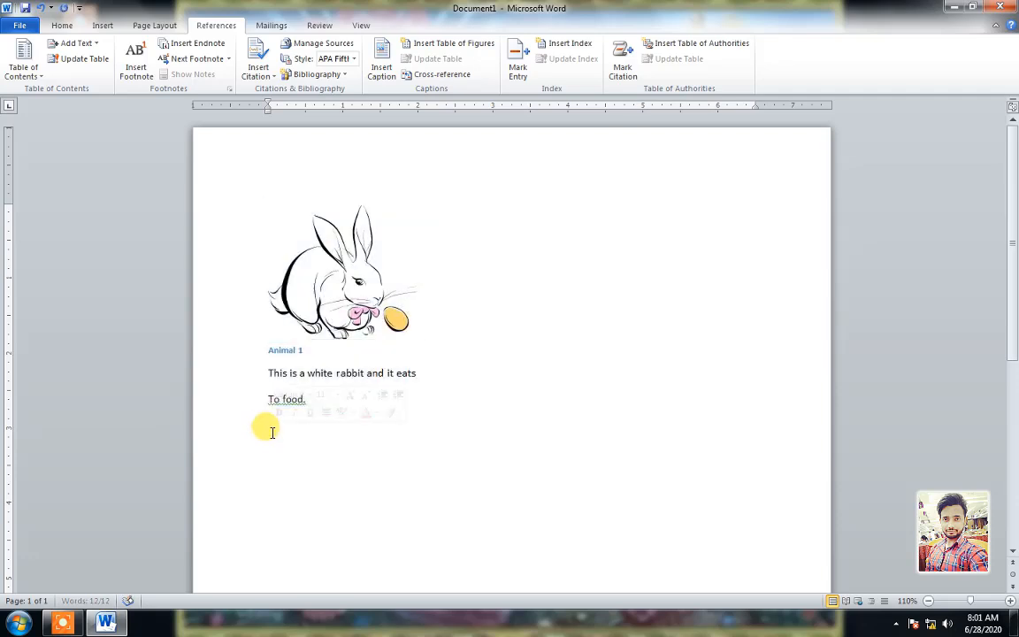
Search the clip art for "cow" and insert the cow picture below the rabbit's caption text.
{"action": "left_click", "coordinate": [104, 26]}
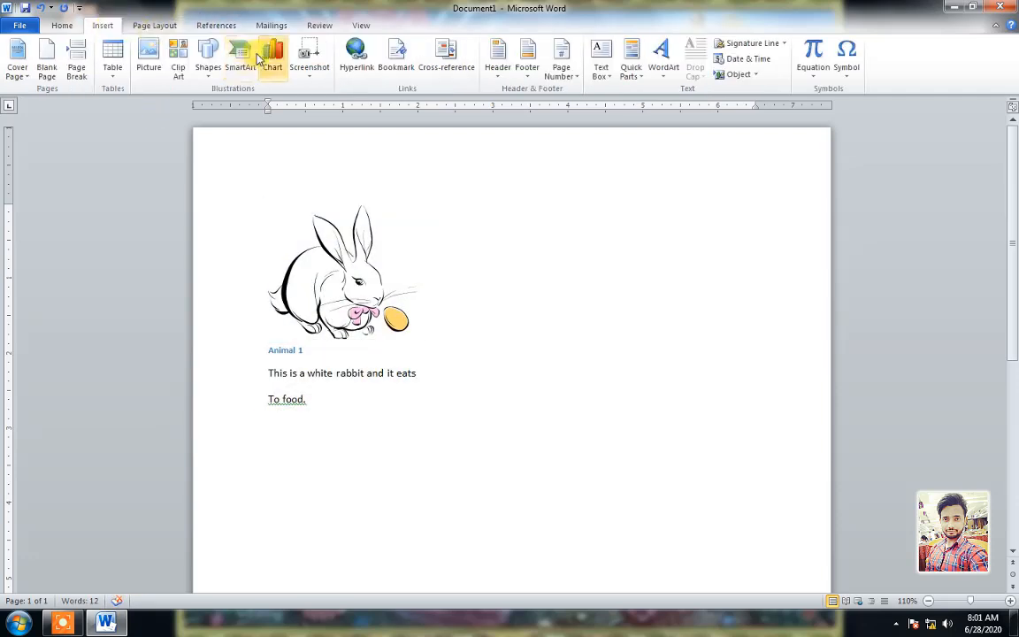
{"action": "left_click", "coordinate": [178, 62]}
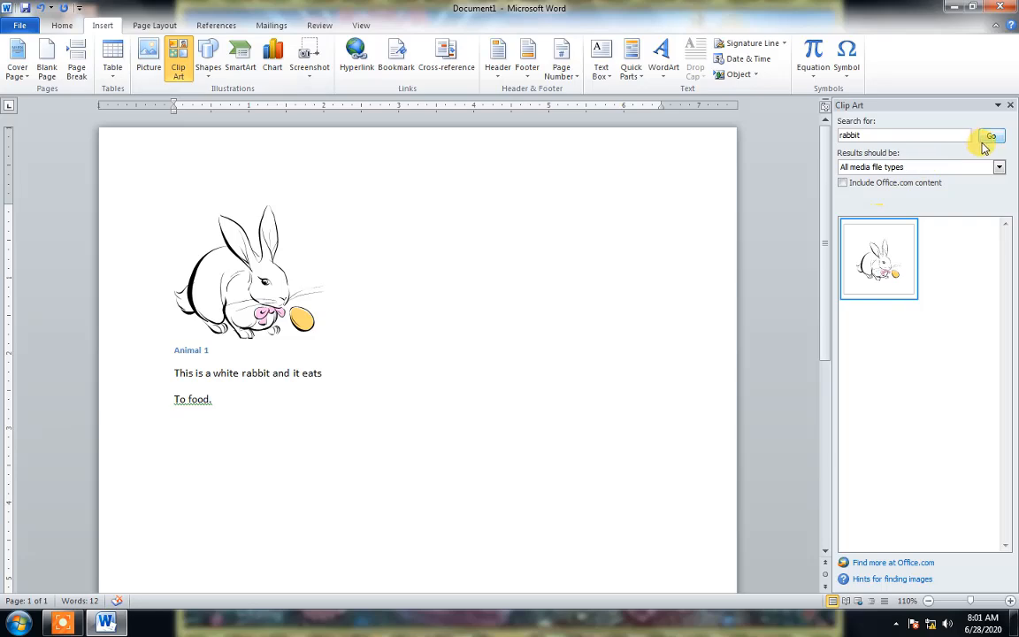
{"action": "left_click_drag", "start_coordinate": [934, 134], "coordinate": [593, 98]}
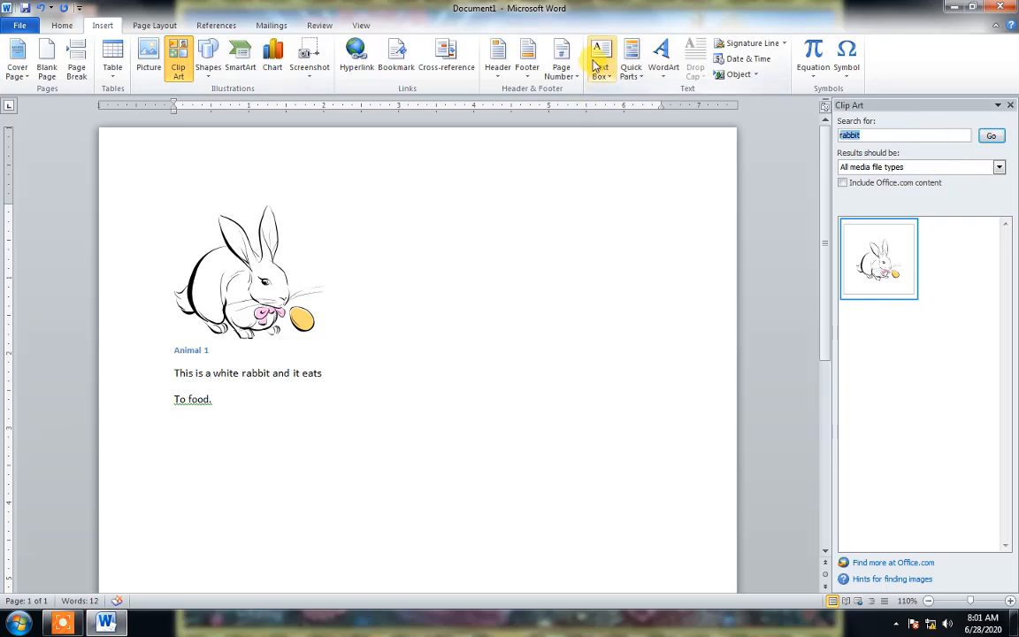
{"action": "type", "text": "cow"}
{"action": "key", "text": "Return"}
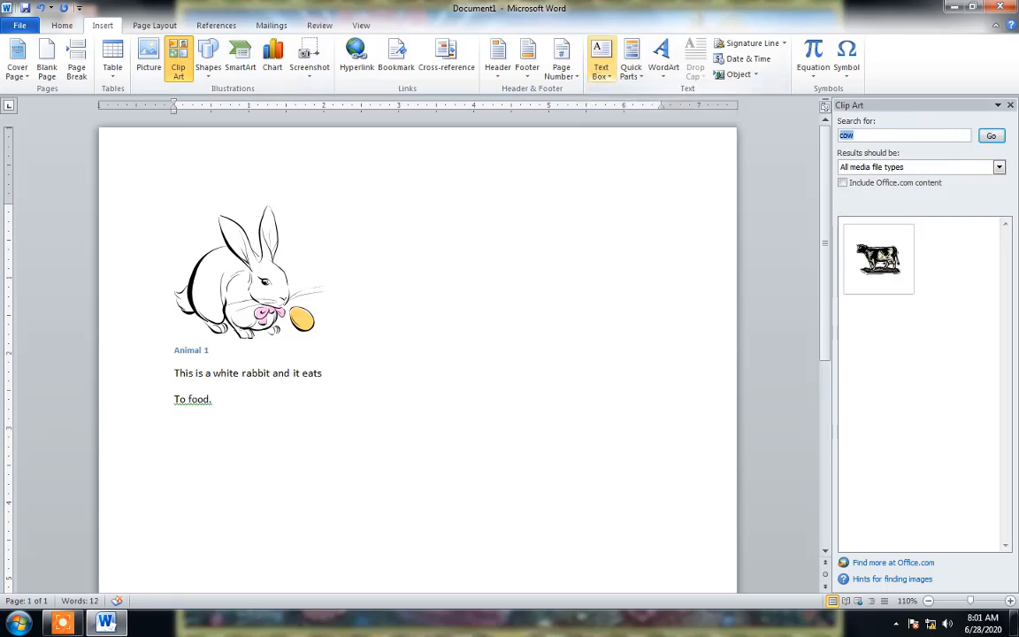
{"action": "left_click", "coordinate": [845, 237]}
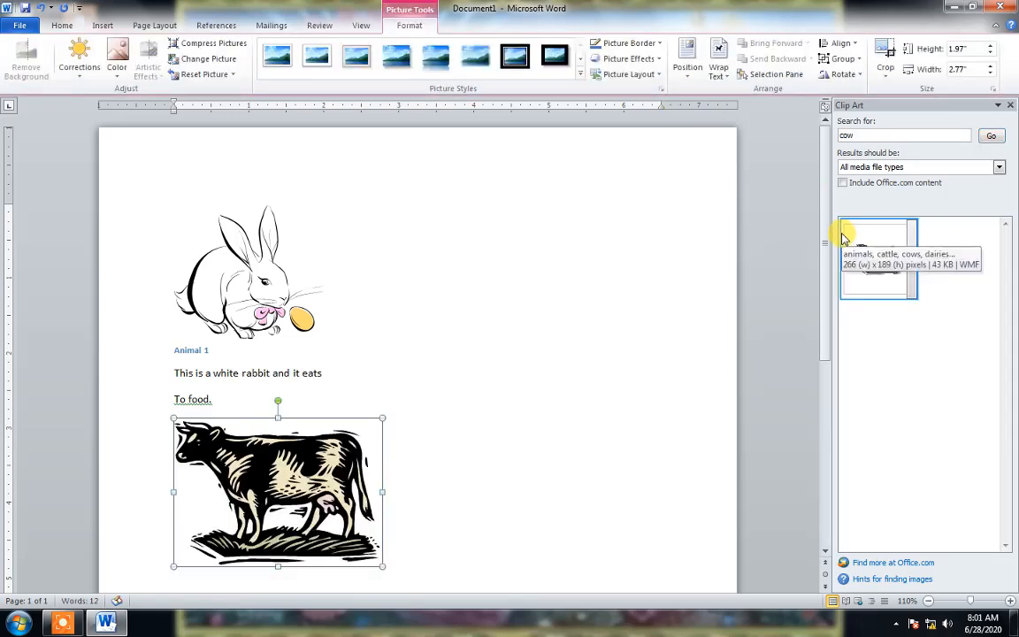
Close the clip art search and insert an Animal caption below the cow picture.
{"action": "left_click", "coordinate": [1010, 105]}
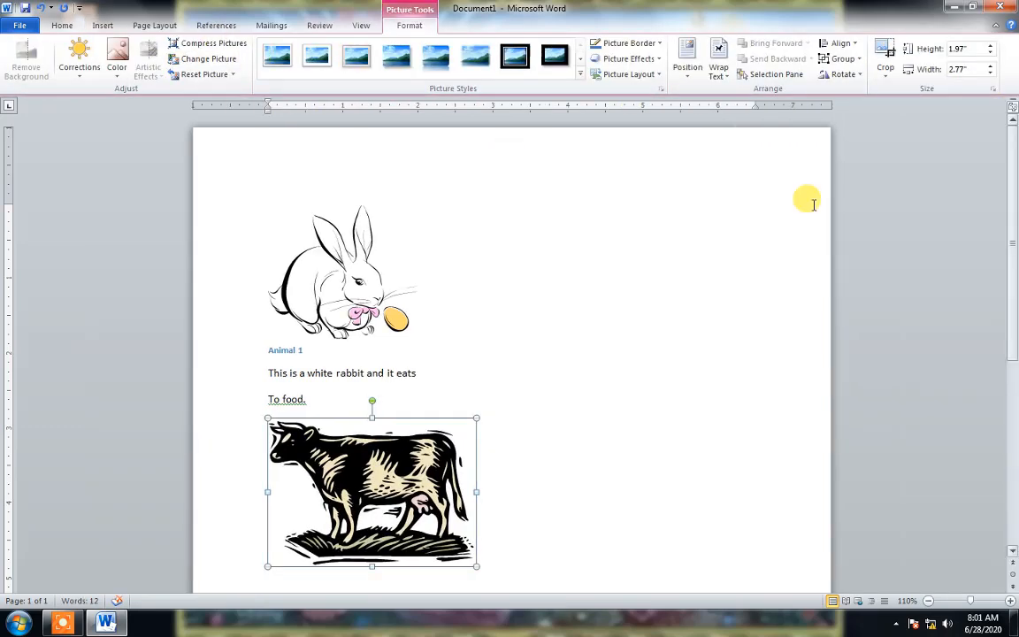
{"action": "left_click", "coordinate": [216, 24]}
{"action": "left_click", "coordinate": [383, 64]}
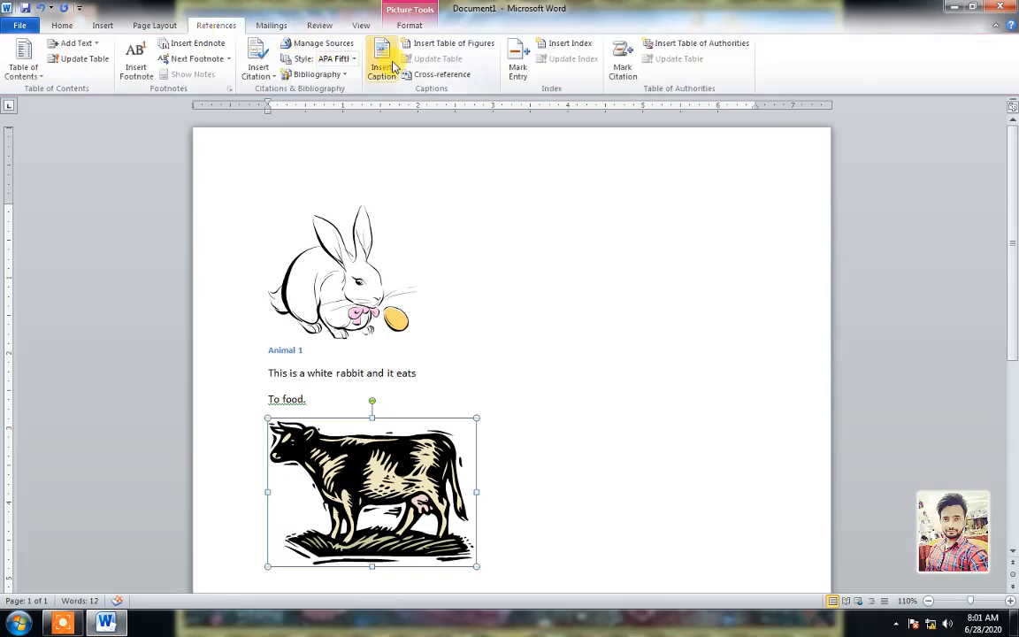
{"action": "left_click", "coordinate": [698, 277]}
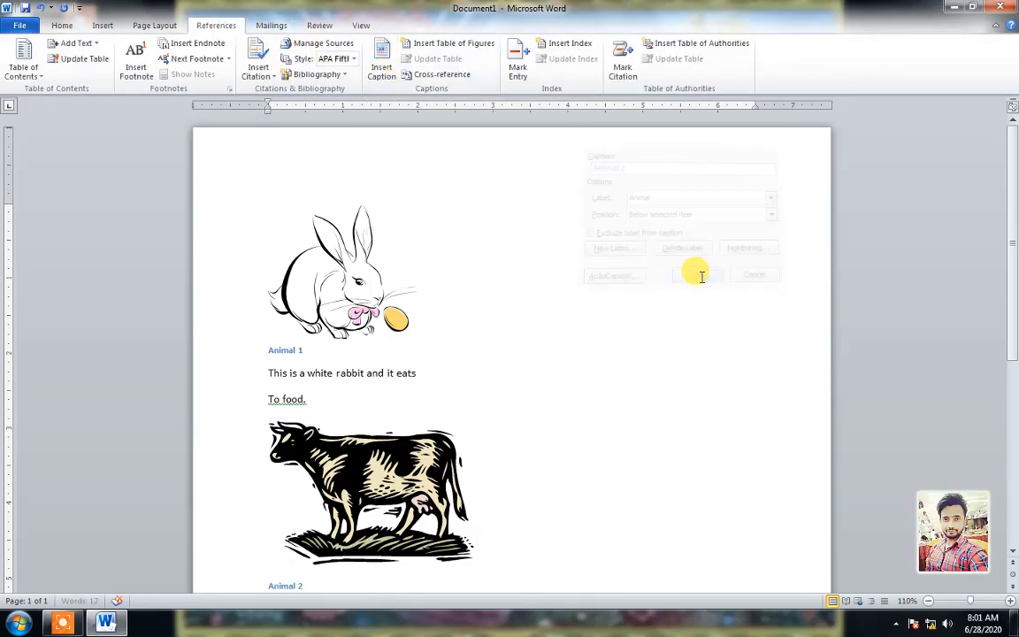
{"action": "scroll", "coordinate": [1014, 239], "scroll_direction": "down", "scroll_amount": 5}
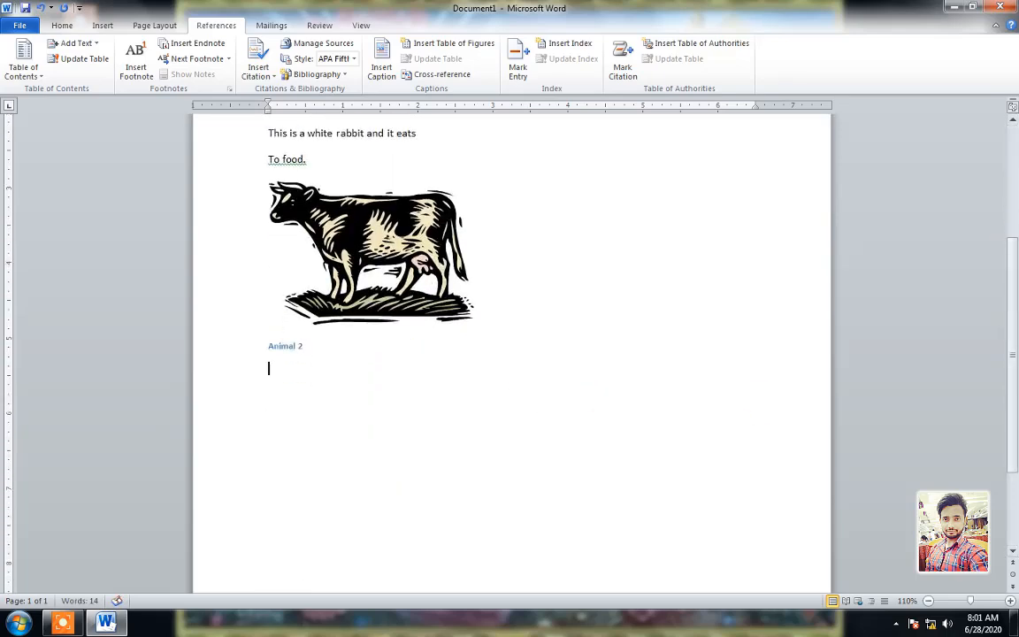
{"action": "scroll", "coordinate": [1012, 358], "scroll_direction": "up", "scroll_amount": 5}
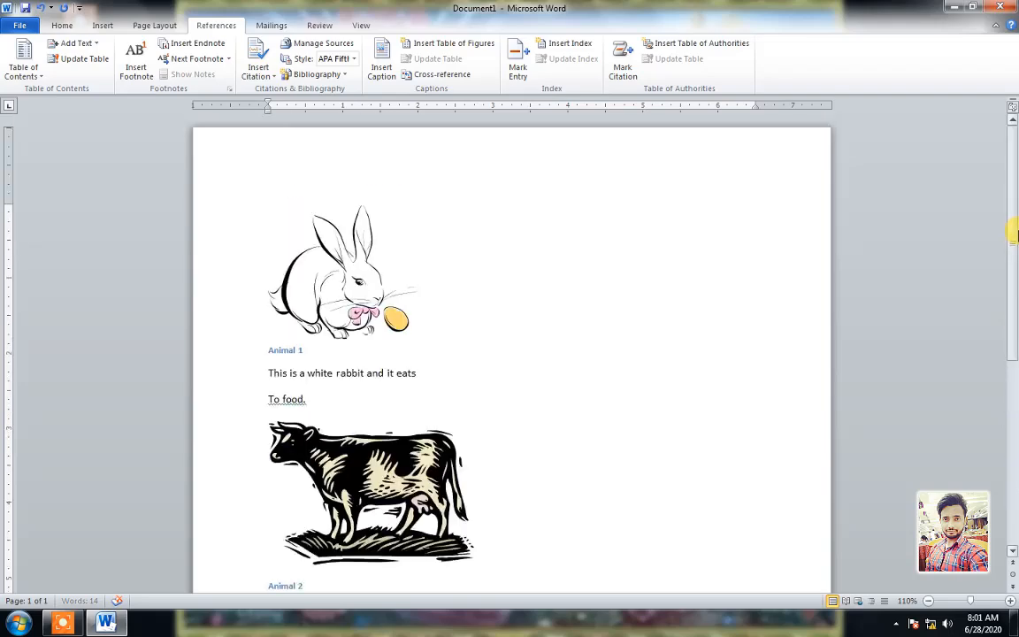
{"action": "scroll", "coordinate": [1012, 358], "scroll_direction": "down", "scroll_amount": 3}
{"action": "left_click_drag", "start_coordinate": [1013, 358], "coordinate": [1012, 142]}
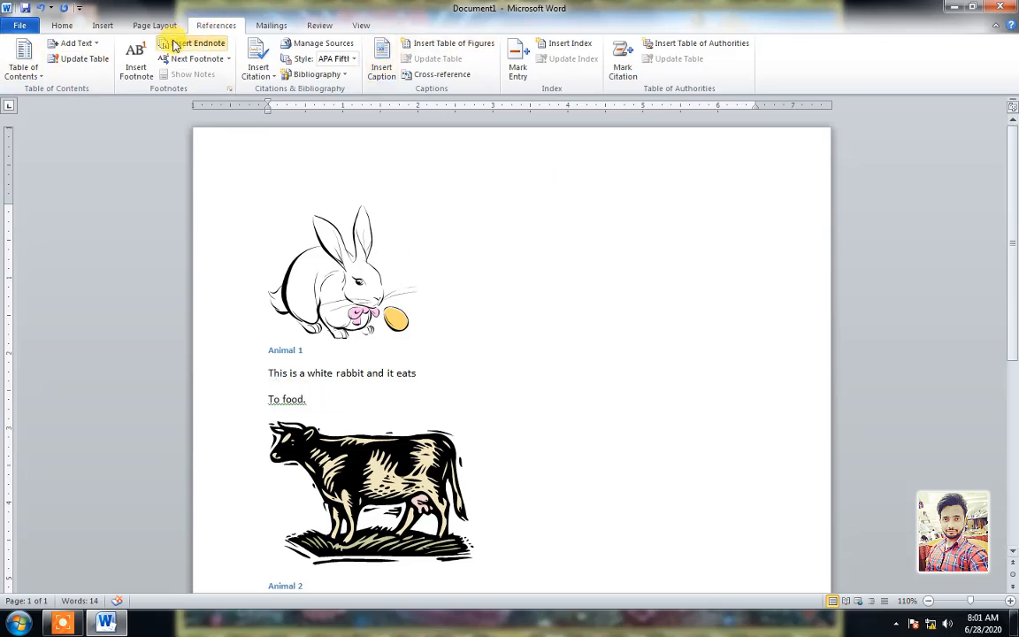
Show the document in Full Screen Reading view, leave it, and switch to Web Layout.
{"action": "left_click", "coordinate": [264, 29]}
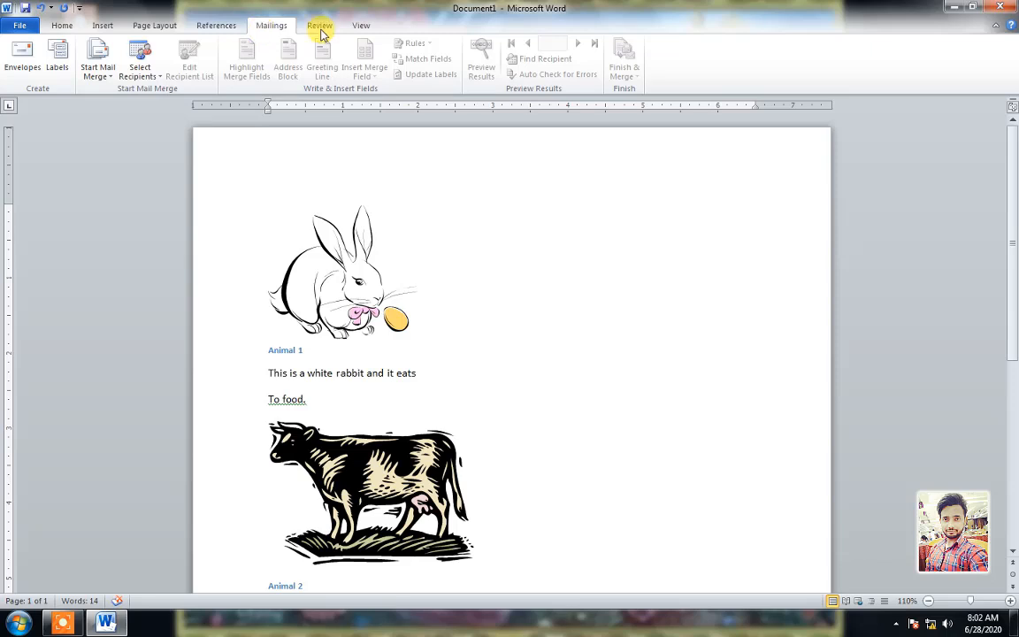
{"action": "left_click", "coordinate": [359, 25]}
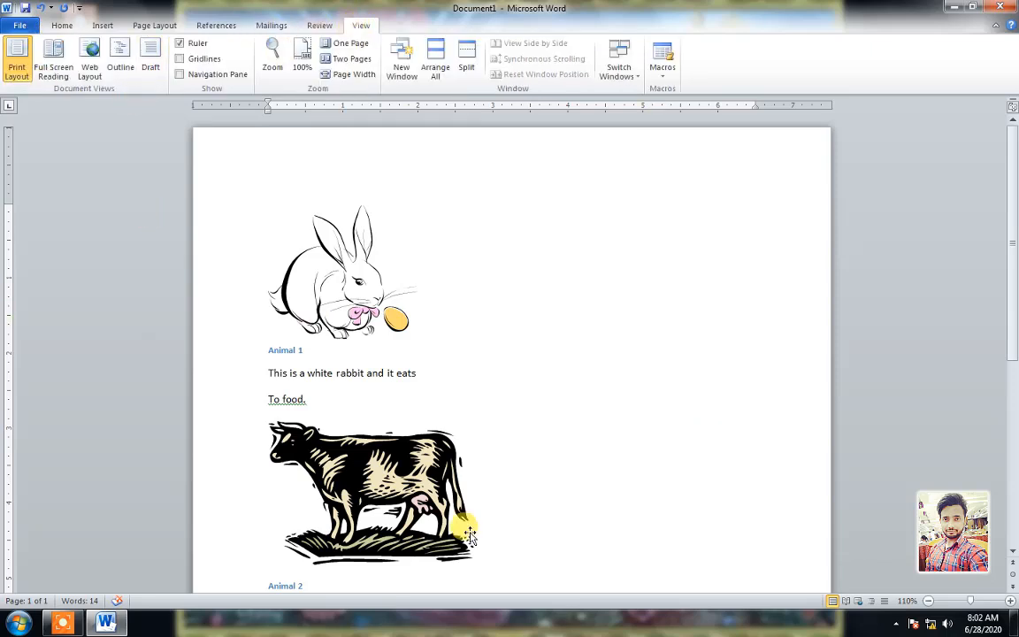
{"action": "left_click", "coordinate": [53, 53]}
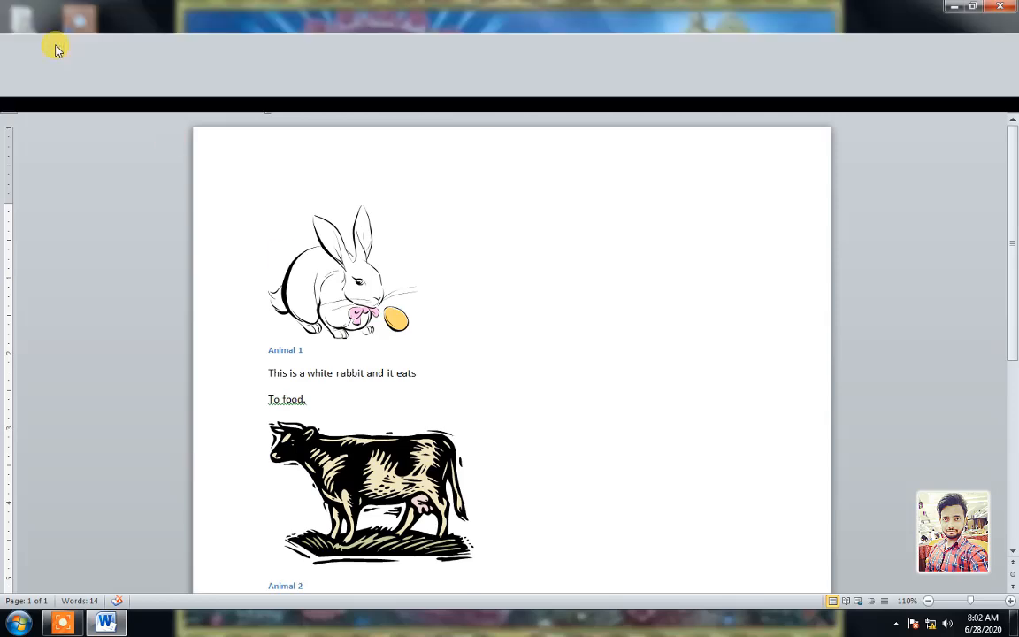
{"action": "left_click", "coordinate": [1002, 7]}
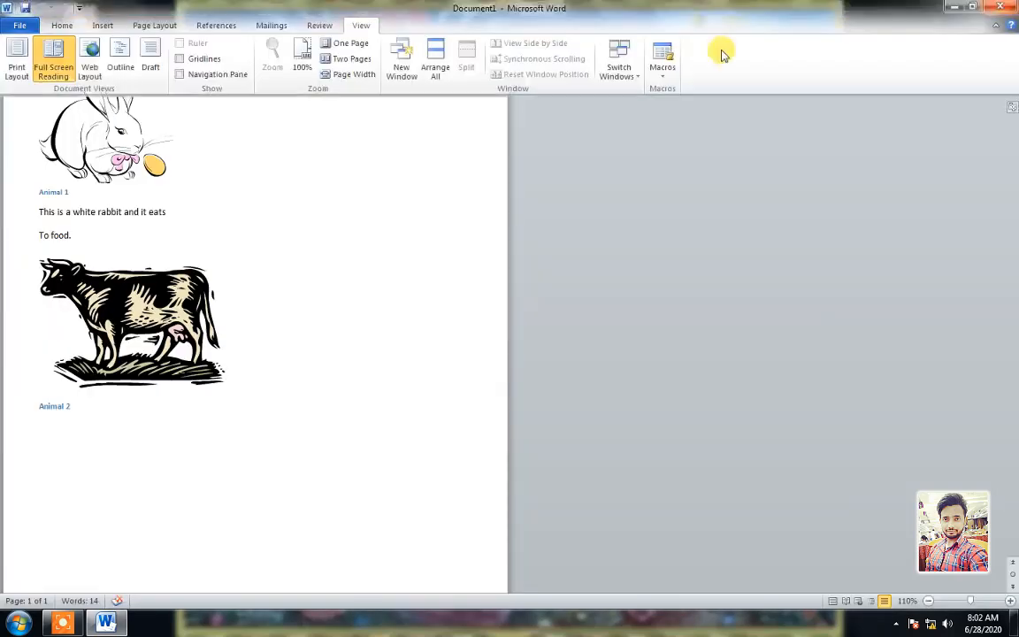
{"action": "left_click", "coordinate": [97, 55]}
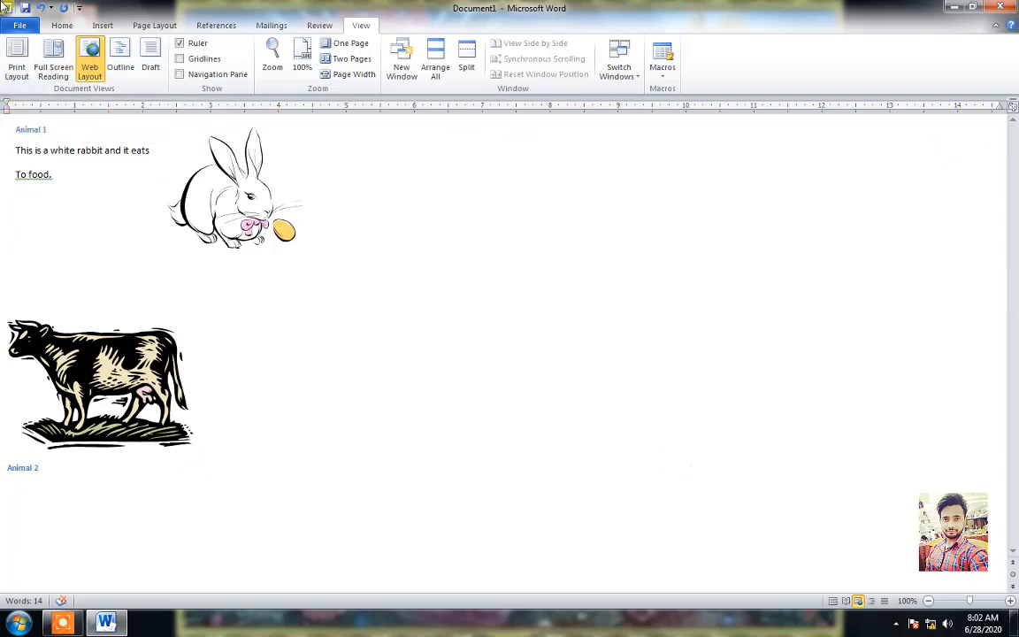
View the document as an outline and close Outline view.
{"action": "left_click", "coordinate": [120, 61]}
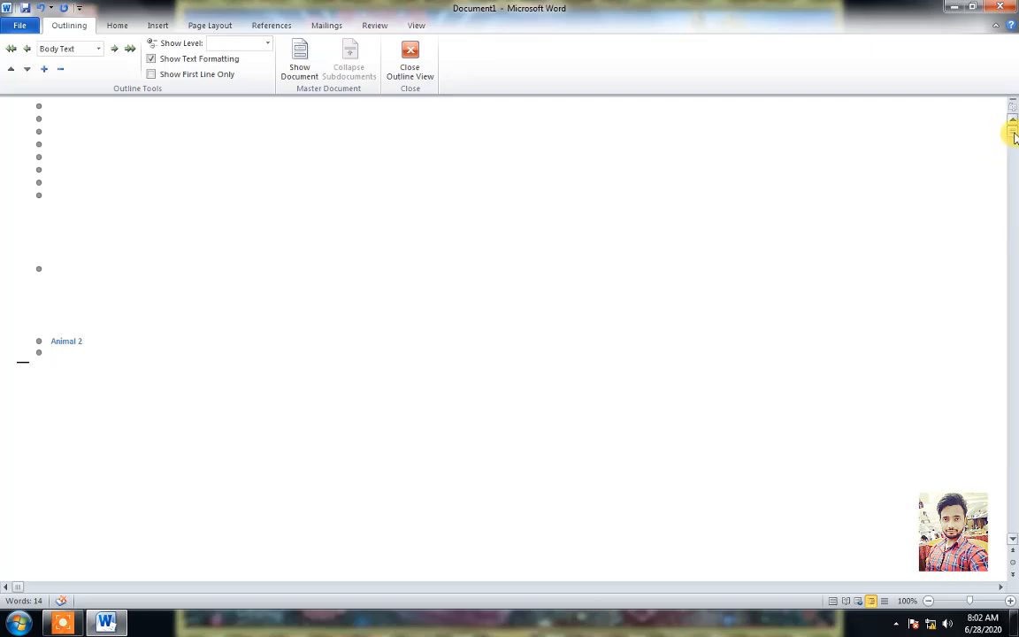
{"action": "mouse_move", "coordinate": [1014, 127]}
{"action": "left_mouse_down"}
{"action": "mouse_move", "coordinate": [1014, 217]}
{"action": "mouse_move", "coordinate": [1014, 130]}
{"action": "left_mouse_up"}
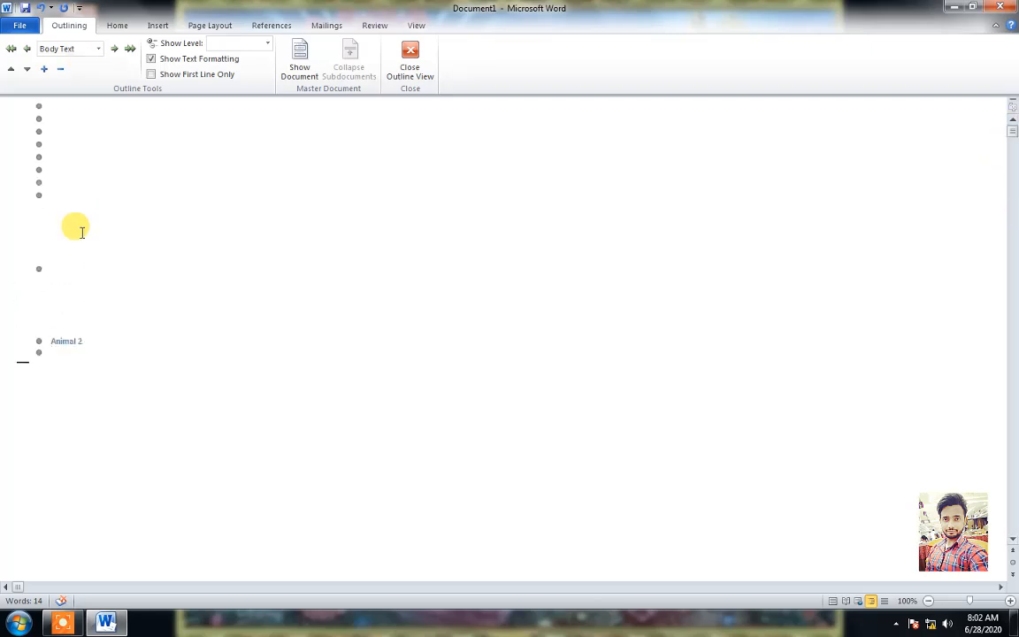
{"action": "left_click", "coordinate": [409, 55]}
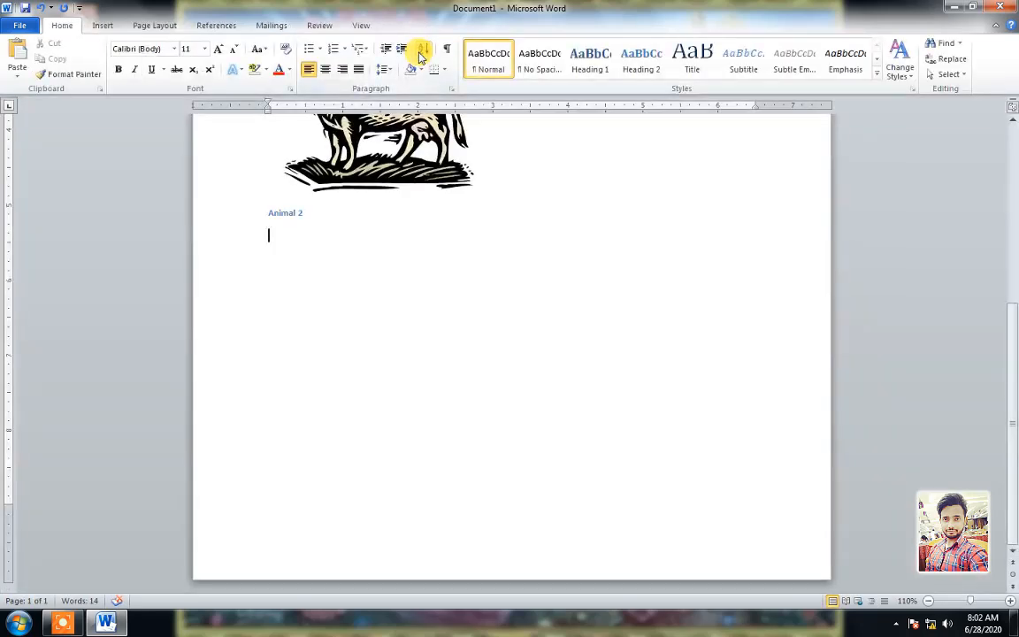
View the document in Draft view and return to Print Layout at the start of the page.
{"action": "left_click", "coordinate": [361, 27]}
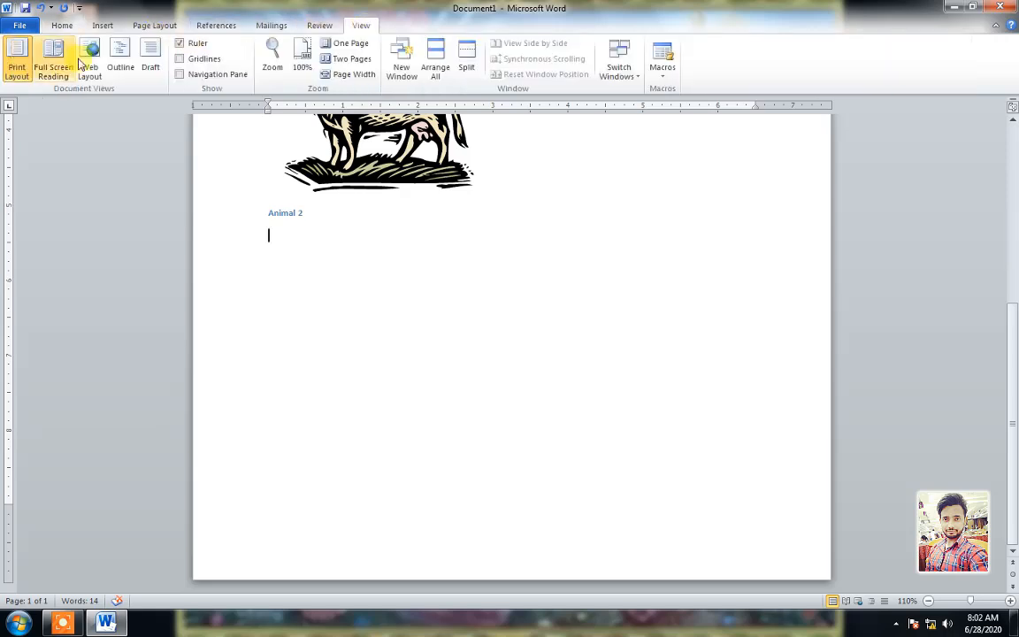
{"action": "left_click", "coordinate": [149, 59]}
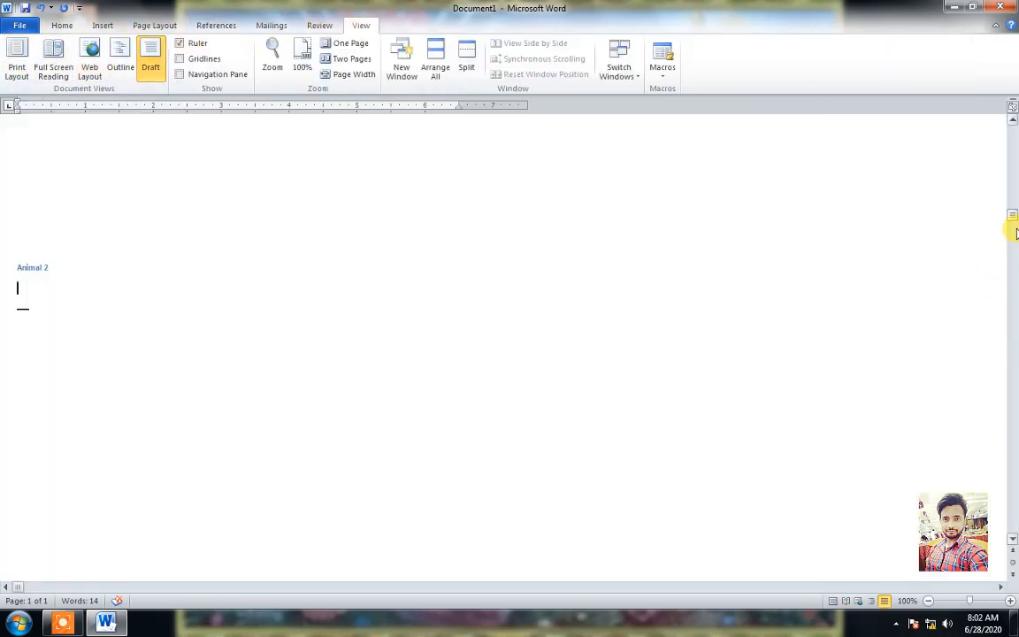
{"action": "left_click_drag", "start_coordinate": [1013, 217], "coordinate": [1012, 141]}
{"action": "left_click_drag", "start_coordinate": [1015, 179], "coordinate": [1013, 142]}
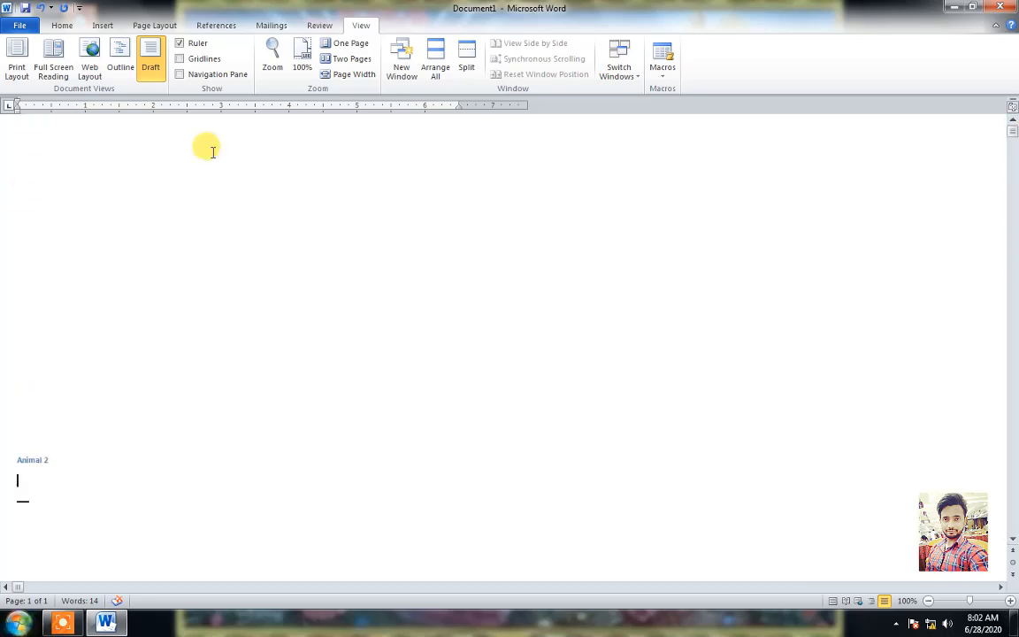
{"action": "left_click", "coordinate": [11, 61]}
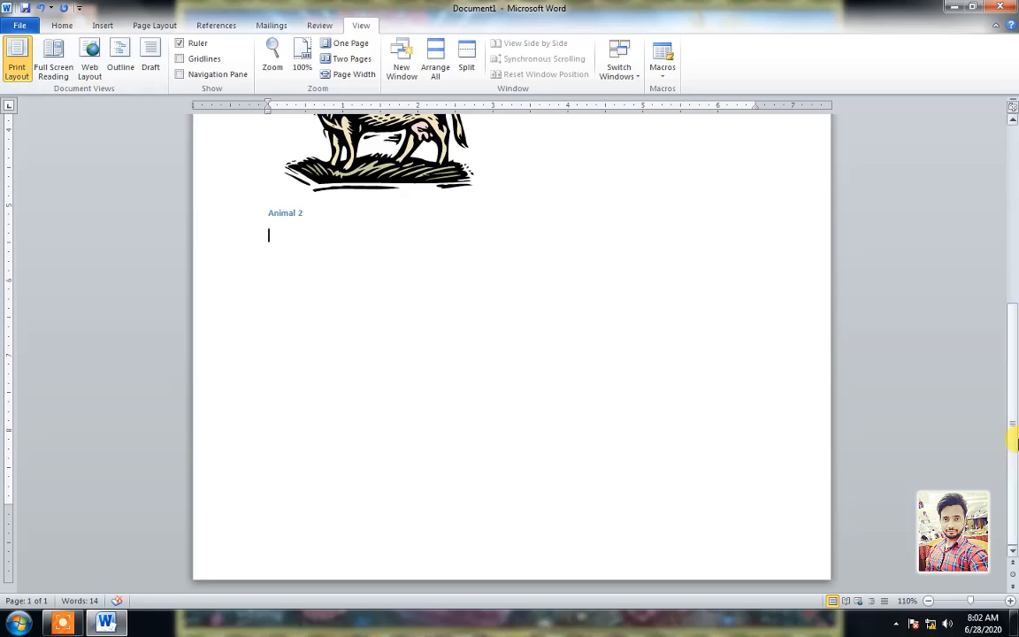
{"action": "scroll", "coordinate": [1015, 177], "scroll_direction": "up", "scroll_amount": 8}
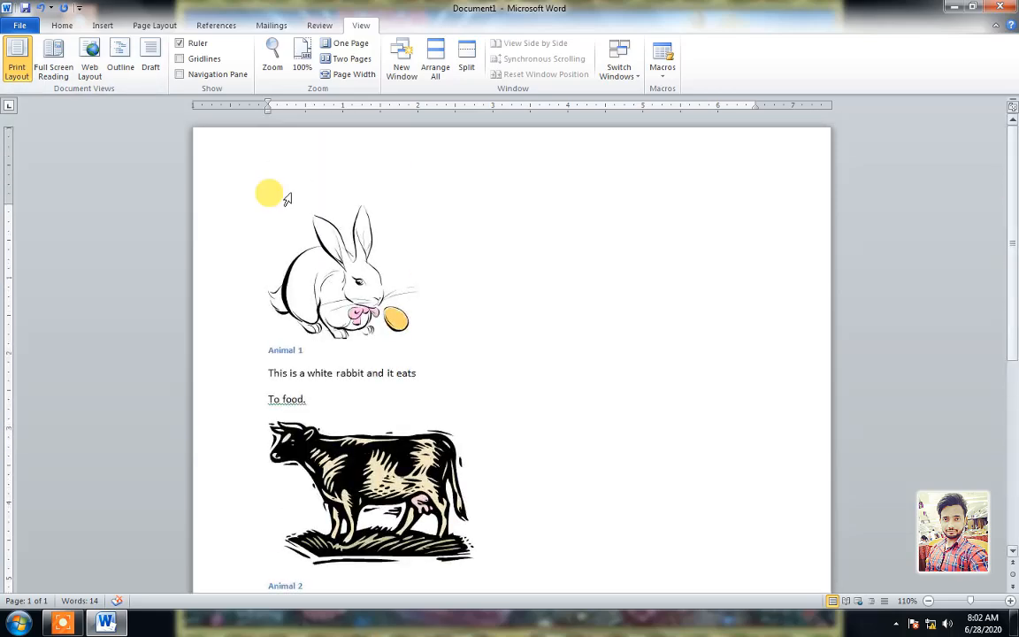
Hide and restore the ruler, and turn the gridlines on and off again.
{"action": "left_click", "coordinate": [181, 43]}
{"action": "left_click", "coordinate": [182, 43]}
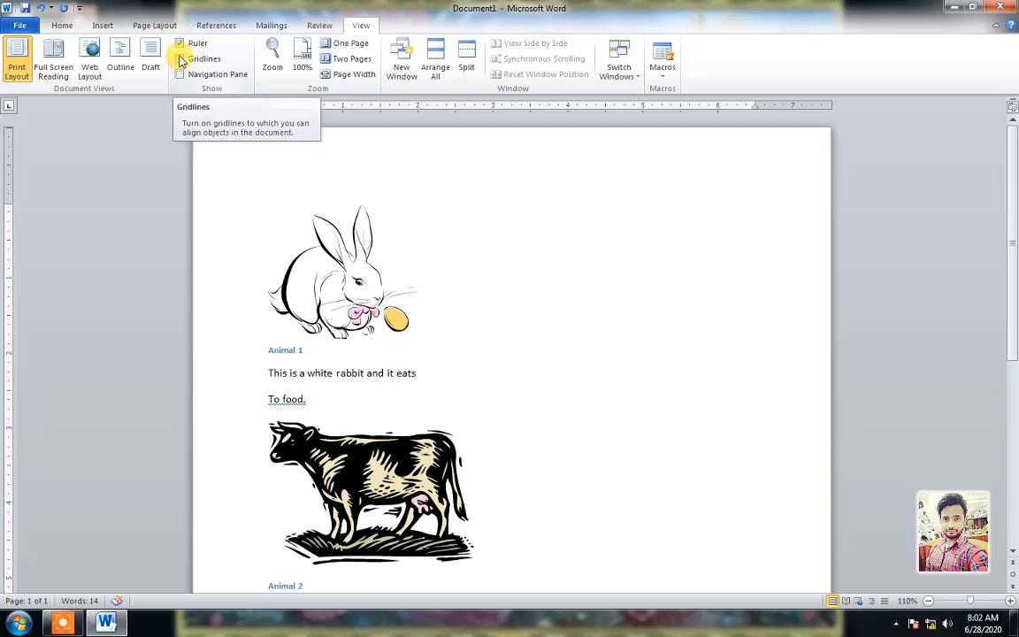
{"action": "left_click", "coordinate": [181, 59]}
{"action": "left_click", "coordinate": [182, 59]}
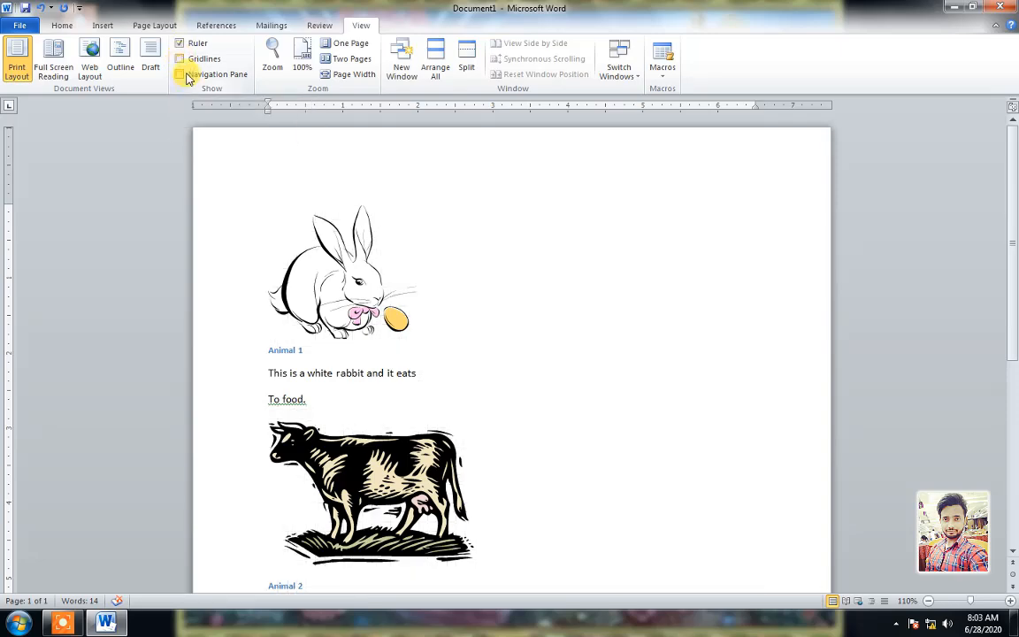
Show the Navigation Pane, search the document for "a", and clear the search.
{"action": "left_click", "coordinate": [180, 74]}
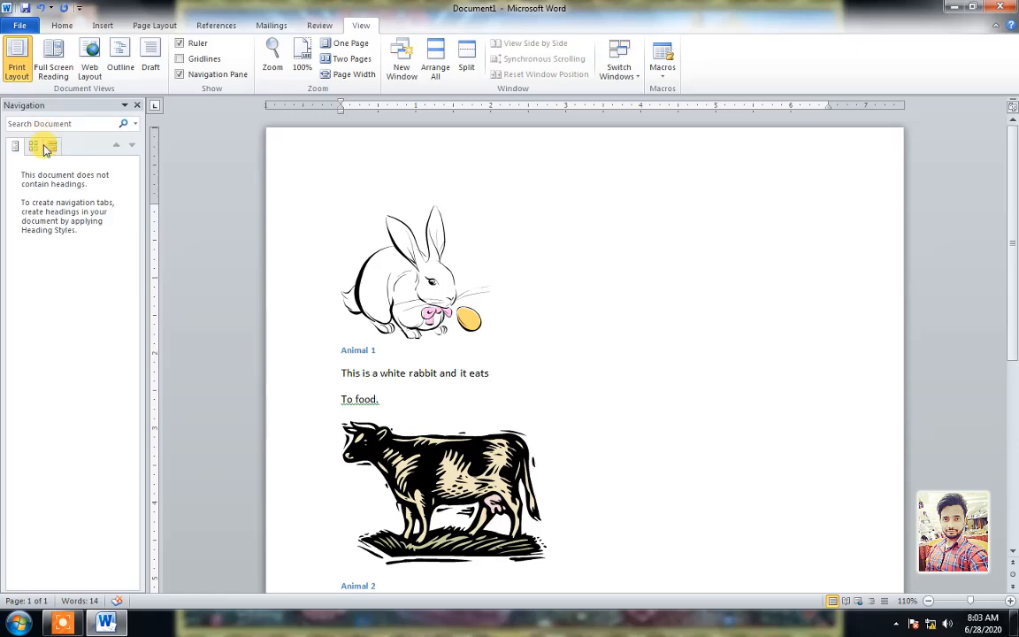
{"action": "left_click", "coordinate": [57, 123]}
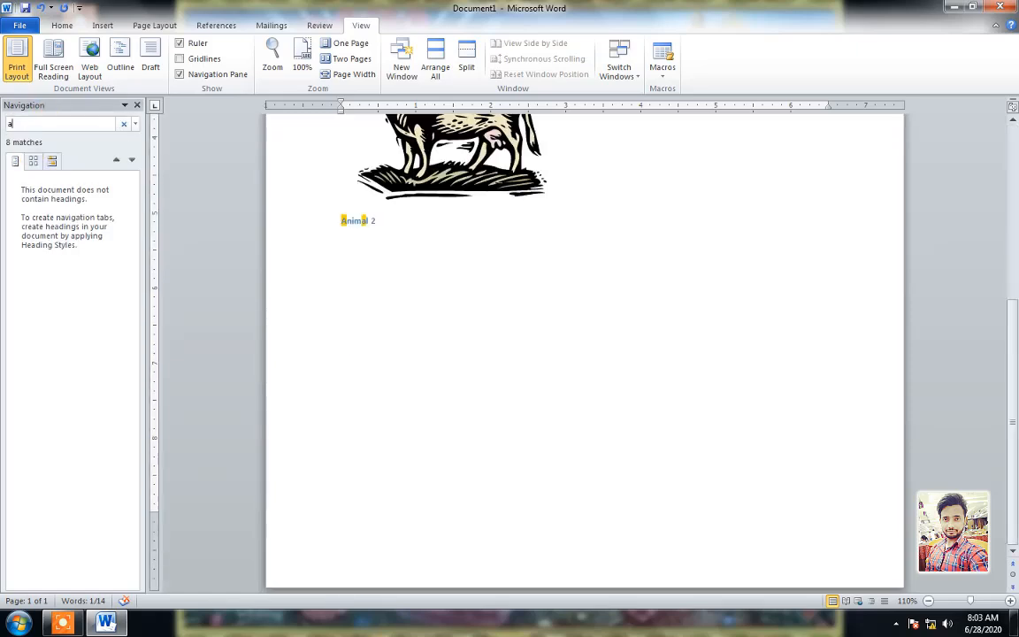
{"action": "scroll", "coordinate": [913, 287], "scroll_direction": "up", "scroll_amount": 7}
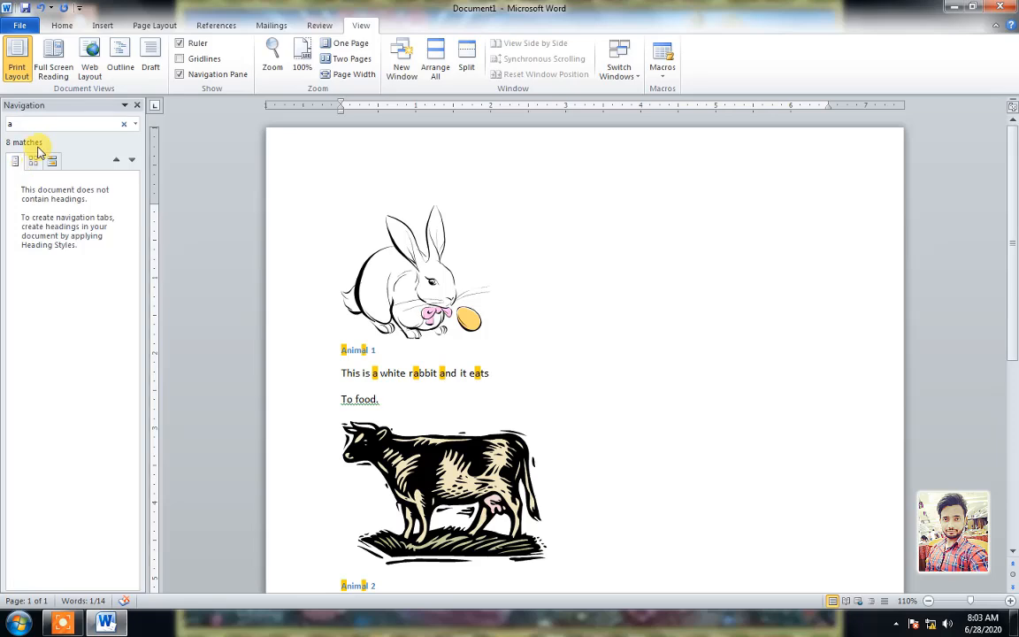
{"action": "left_click", "coordinate": [125, 124]}
Show the page thumbnails and insert a page break below the cow's caption to add a second page.
{"action": "left_click", "coordinate": [32, 148]}
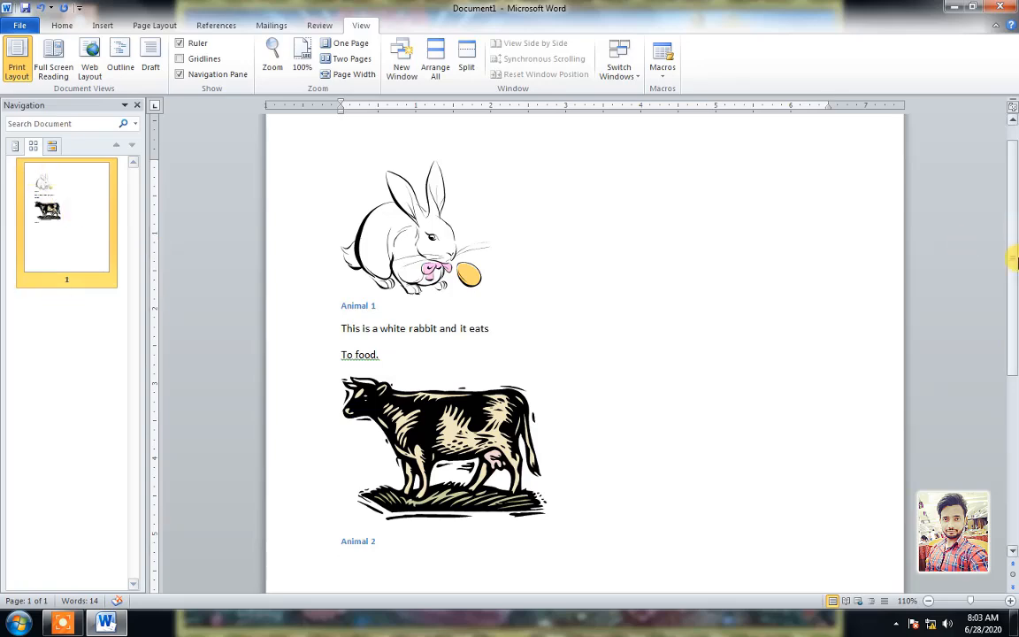
{"action": "scroll", "coordinate": [545, 440], "scroll_direction": "down", "scroll_amount": 5}
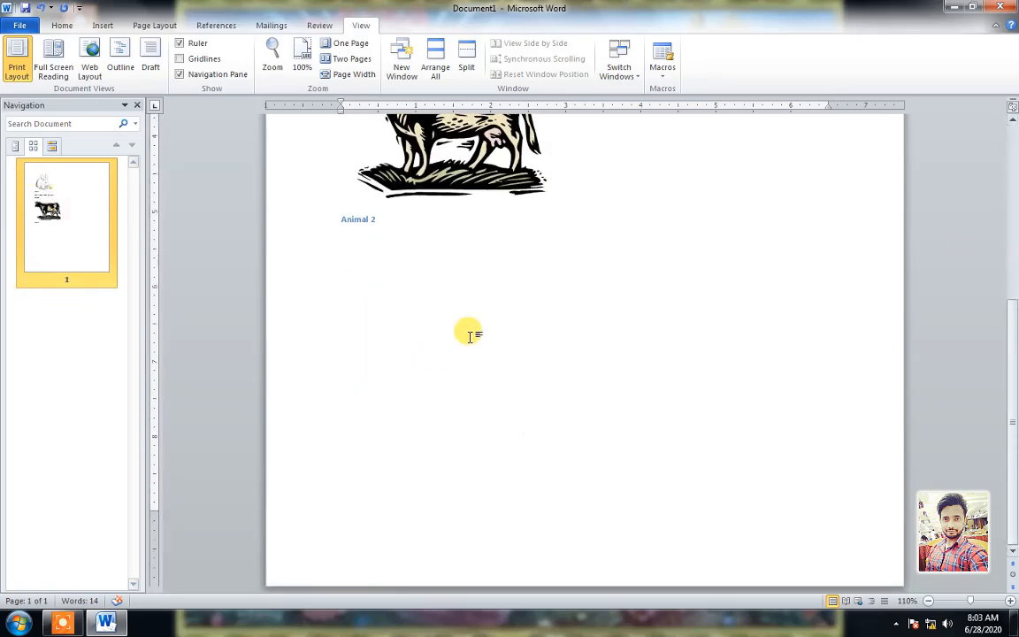
{"action": "key", "text": "ctrl+Return"}
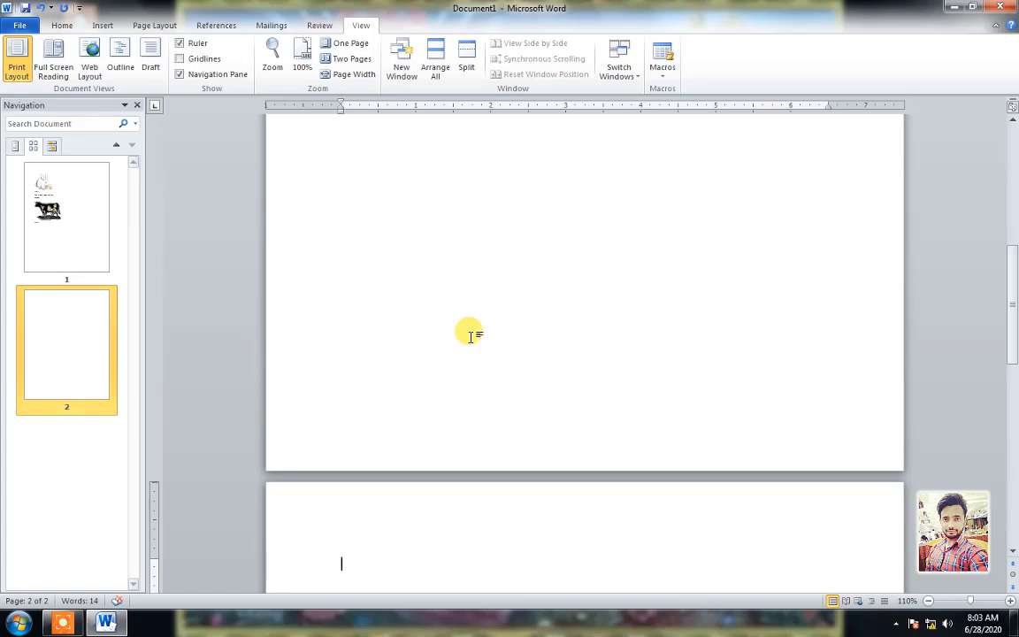
Jump back and forth between pages 1 and 2 using their thumbnails.
{"action": "left_click", "coordinate": [51, 233]}
{"action": "left_click", "coordinate": [55, 343]}
{"action": "left_click", "coordinate": [53, 232]}
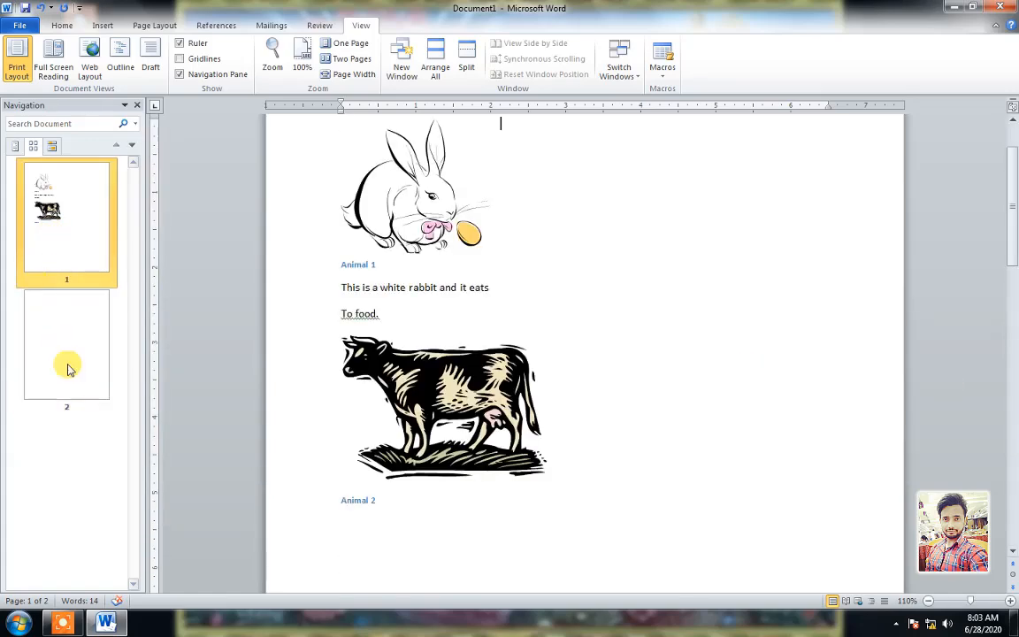
{"action": "left_click", "coordinate": [68, 366]}
{"action": "left_click", "coordinate": [95, 229]}
{"action": "left_click", "coordinate": [94, 318]}
{"action": "left_click", "coordinate": [87, 188]}
{"action": "left_click", "coordinate": [87, 330]}
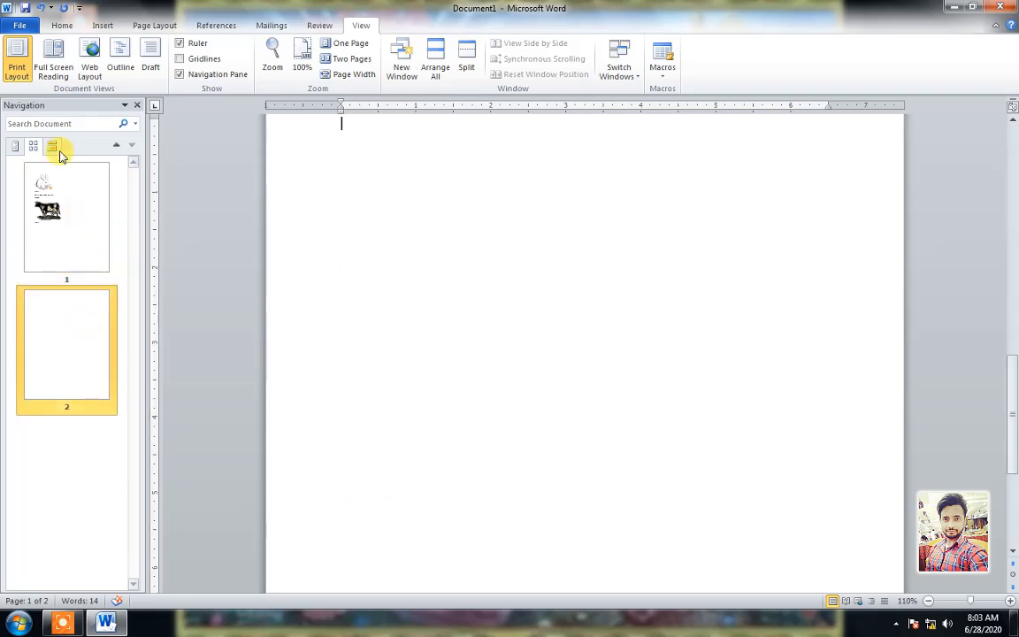
View the search results and headings lists in the Navigation Pane and close it.
{"action": "left_click", "coordinate": [58, 151]}
{"action": "left_click", "coordinate": [14, 147]}
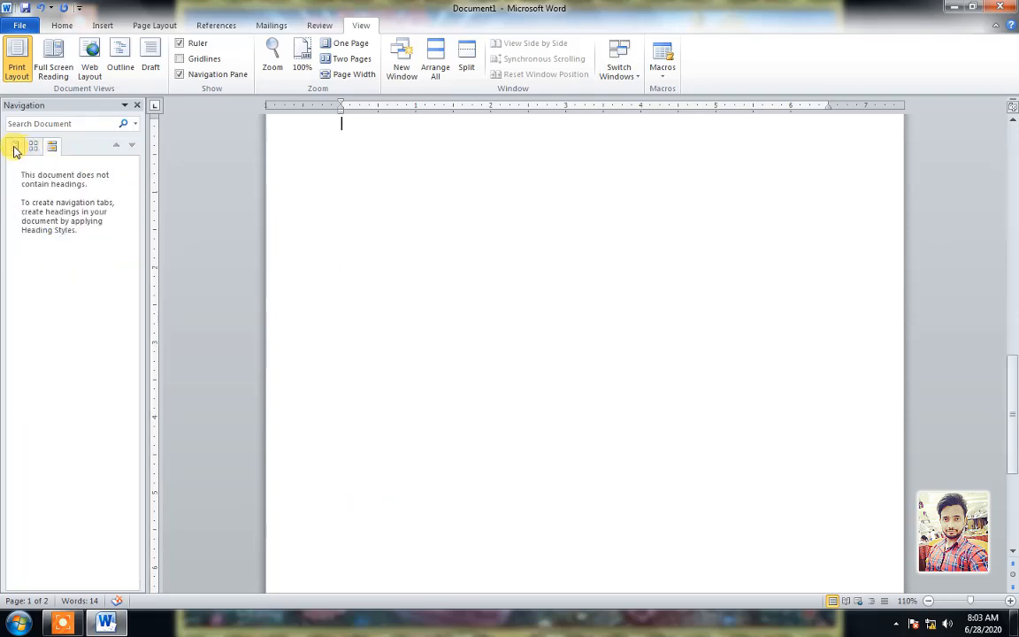
{"action": "left_click", "coordinate": [137, 106]}
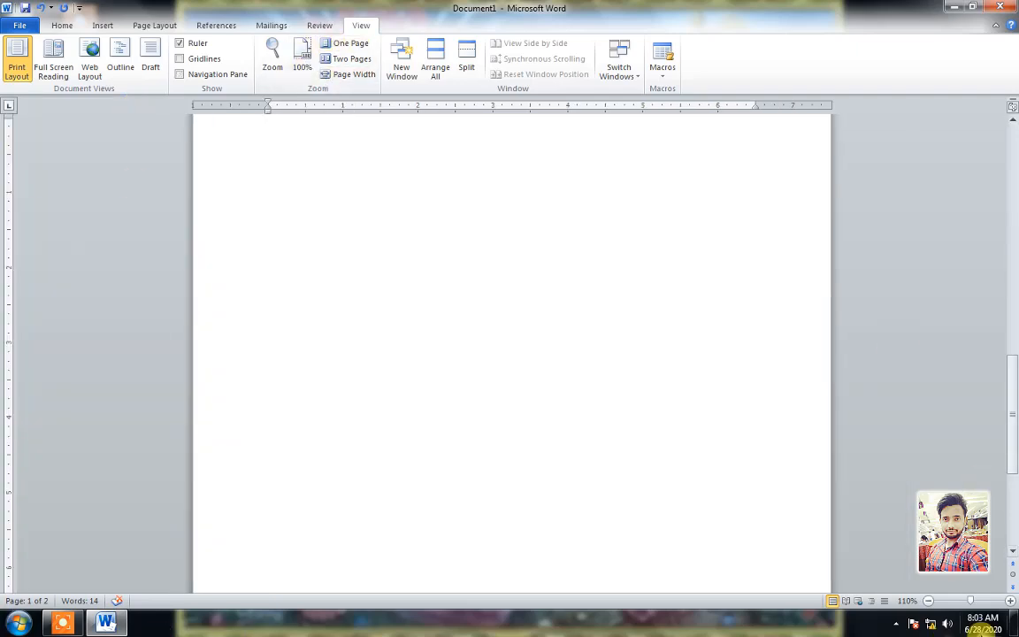
Zoom the document in to 180%, reset the zoom to 100%, and return to the first page.
{"action": "left_click", "coordinate": [1011, 600]}
{"action": "left_click", "coordinate": [1011, 600]}
{"action": "left_click", "coordinate": [1011, 600]}
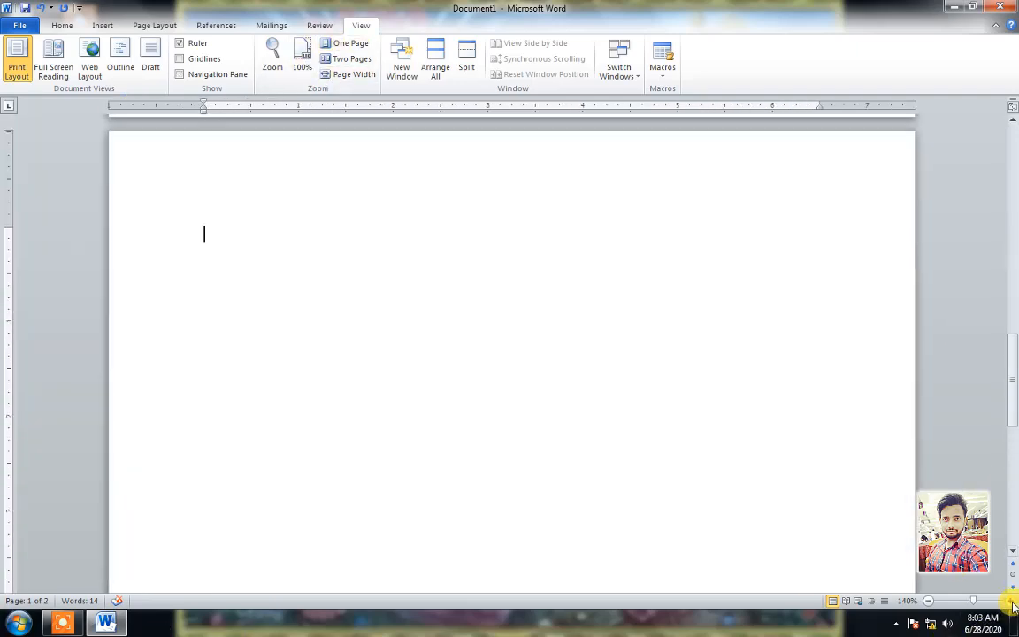
{"action": "left_click", "coordinate": [1011, 601]}
{"action": "left_click", "coordinate": [1010, 600]}
{"action": "left_click", "coordinate": [1010, 600]}
{"action": "left_click", "coordinate": [1011, 600]}
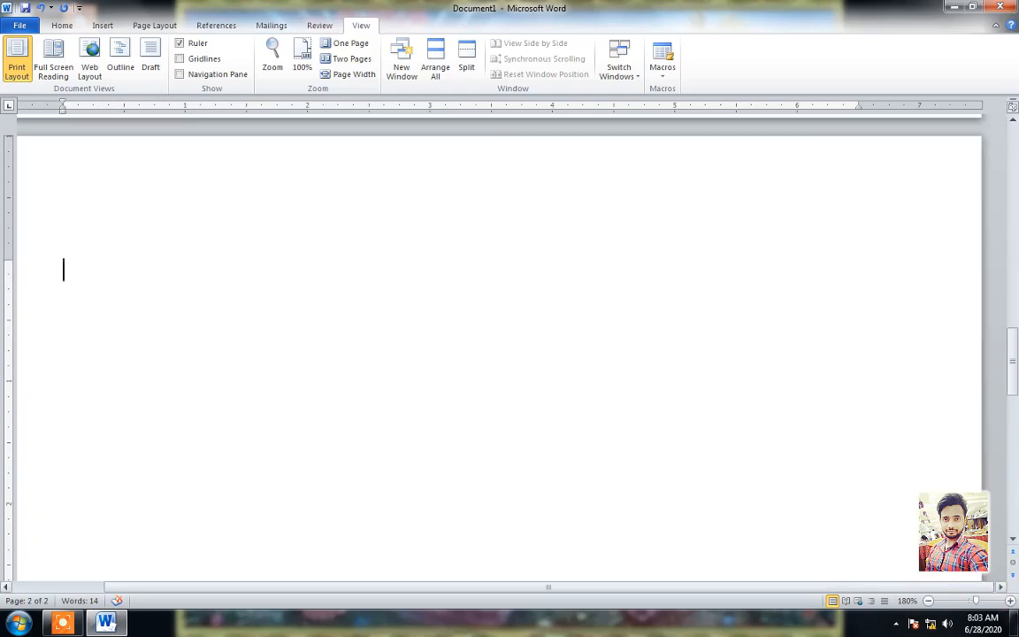
{"action": "left_click", "coordinate": [301, 60]}
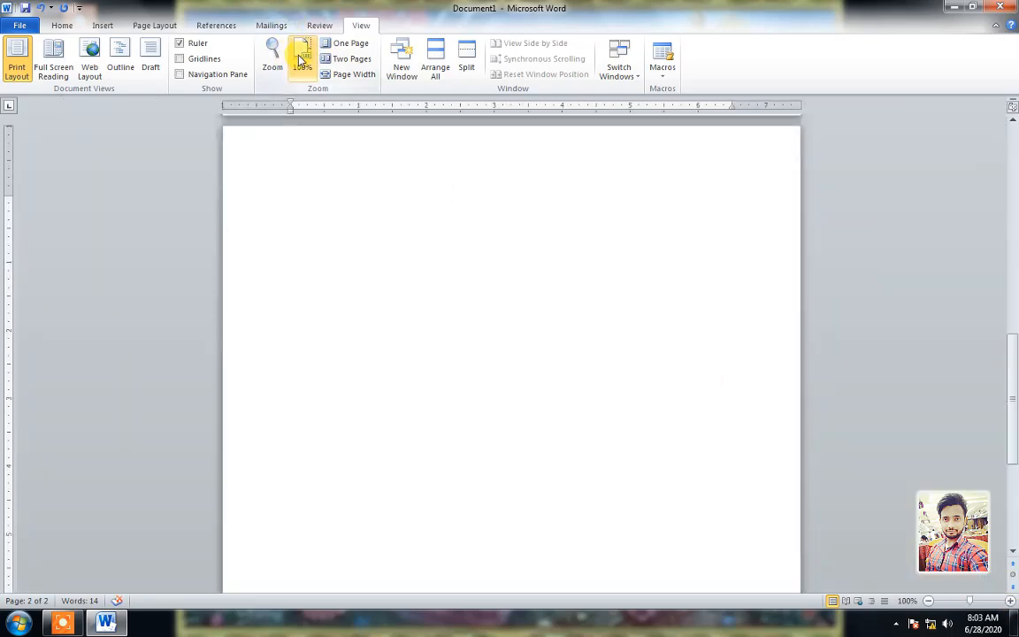
{"action": "left_click_drag", "start_coordinate": [1013, 442], "coordinate": [1000, 148]}
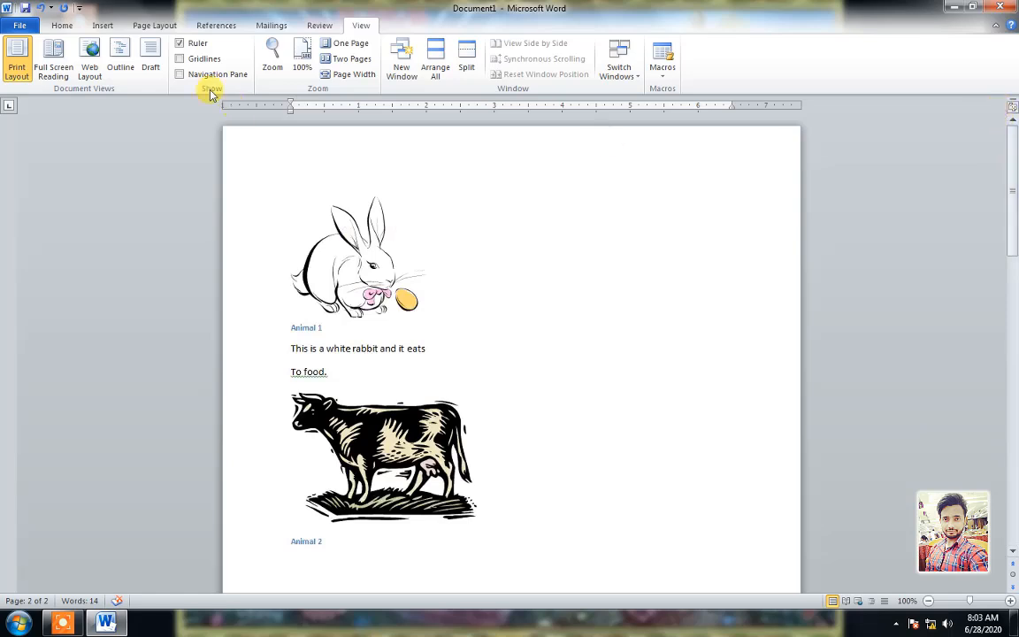
View the document as two pages side by side, fitted to the page width, and as one whole page starting from the first page.
{"action": "left_click", "coordinate": [352, 59]}
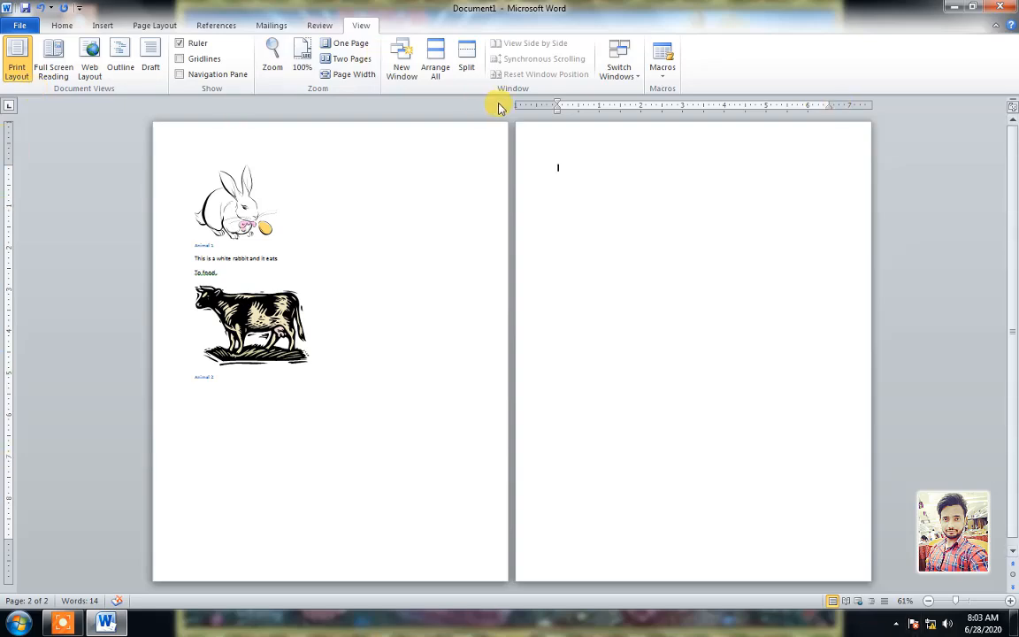
{"action": "left_click", "coordinate": [358, 80]}
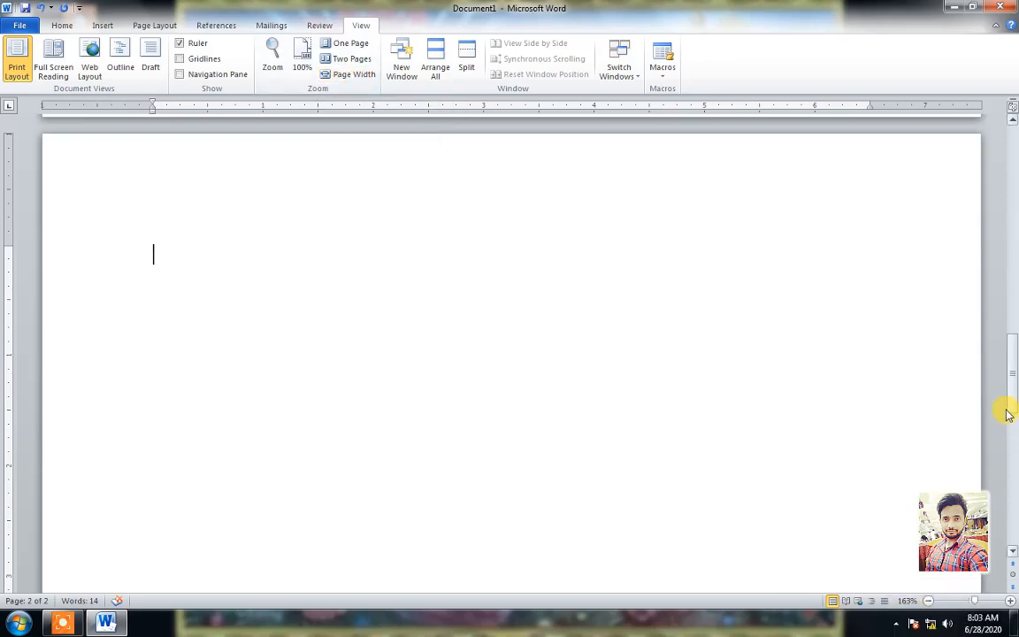
{"action": "left_click_drag", "start_coordinate": [1008, 409], "coordinate": [1014, 175]}
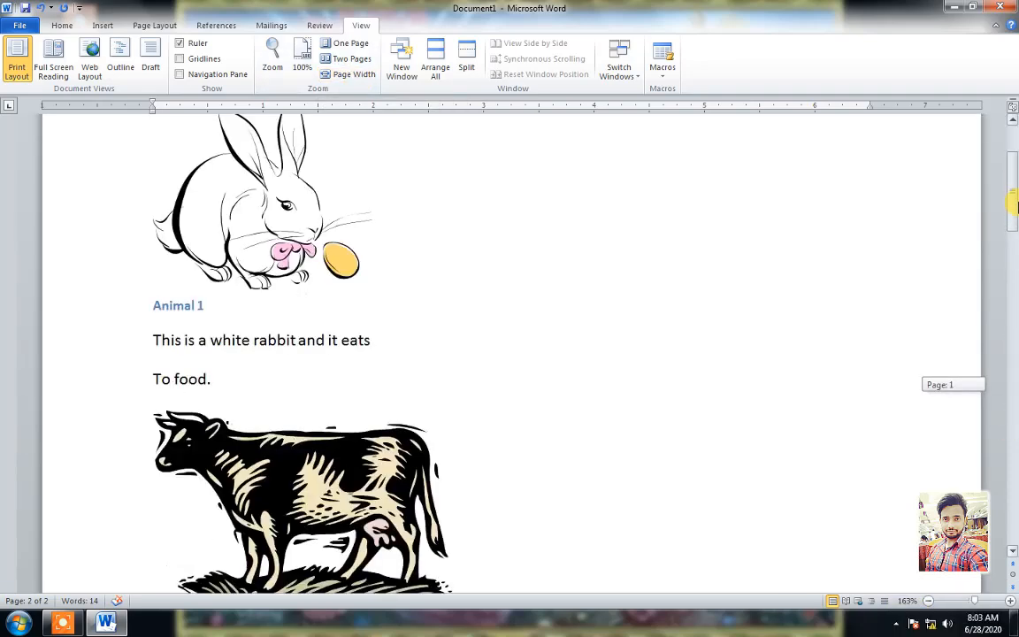
{"action": "left_click", "coordinate": [347, 44]}
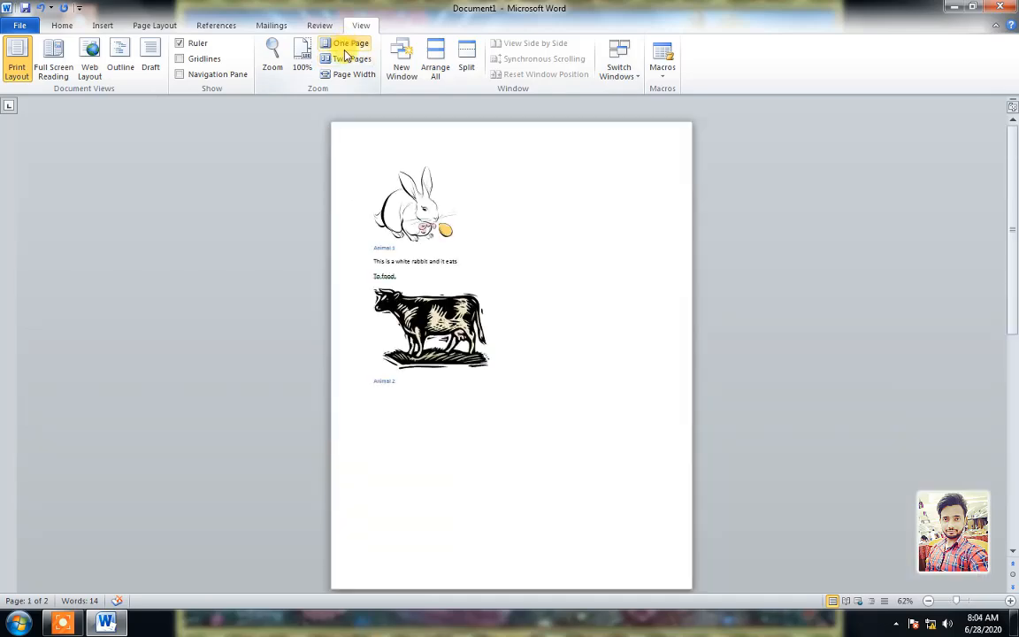
Preview the 200%, 100%, 75%, text width, page width and whole page presets in the Zoom dialog, and dismiss it without applying.
{"action": "left_click", "coordinate": [273, 55]}
{"action": "left_click", "coordinate": [407, 218]}
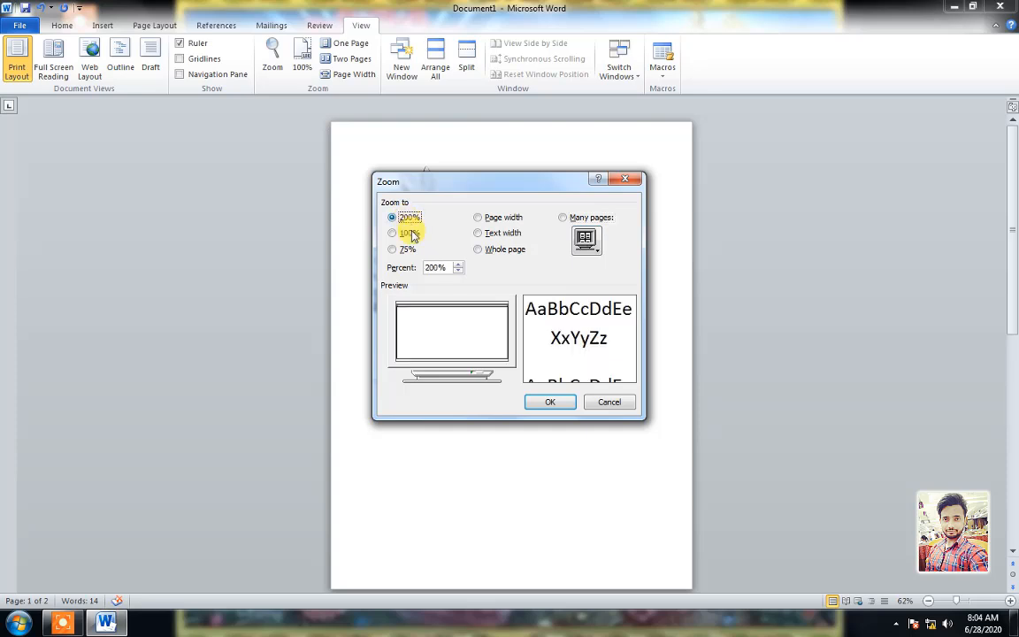
{"action": "left_click", "coordinate": [408, 232]}
{"action": "left_click", "coordinate": [405, 251]}
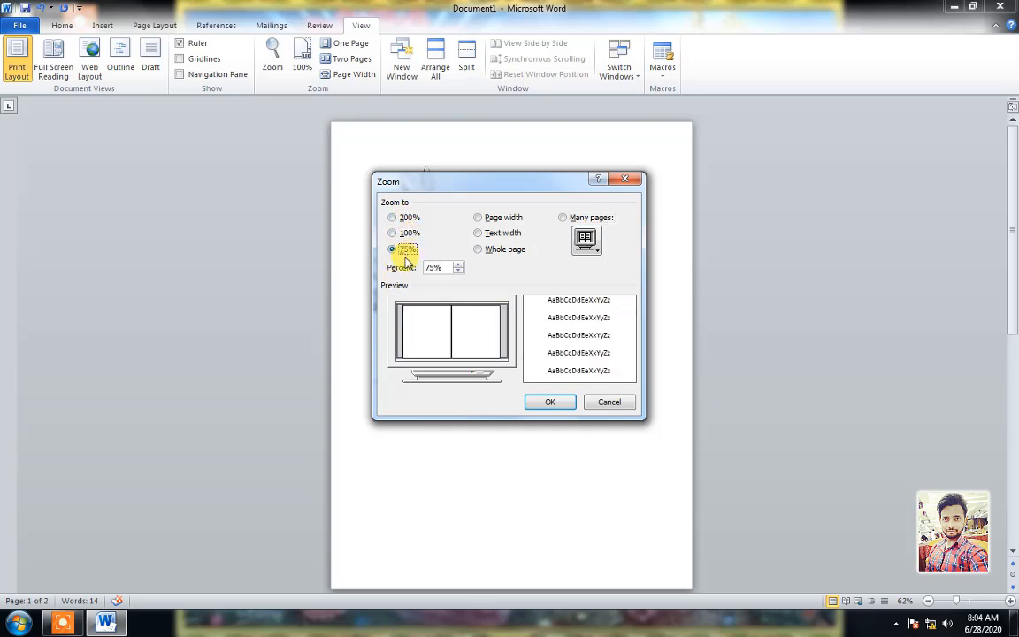
{"action": "left_click", "coordinate": [500, 232]}
{"action": "left_click", "coordinate": [501, 218]}
{"action": "left_click", "coordinate": [504, 250]}
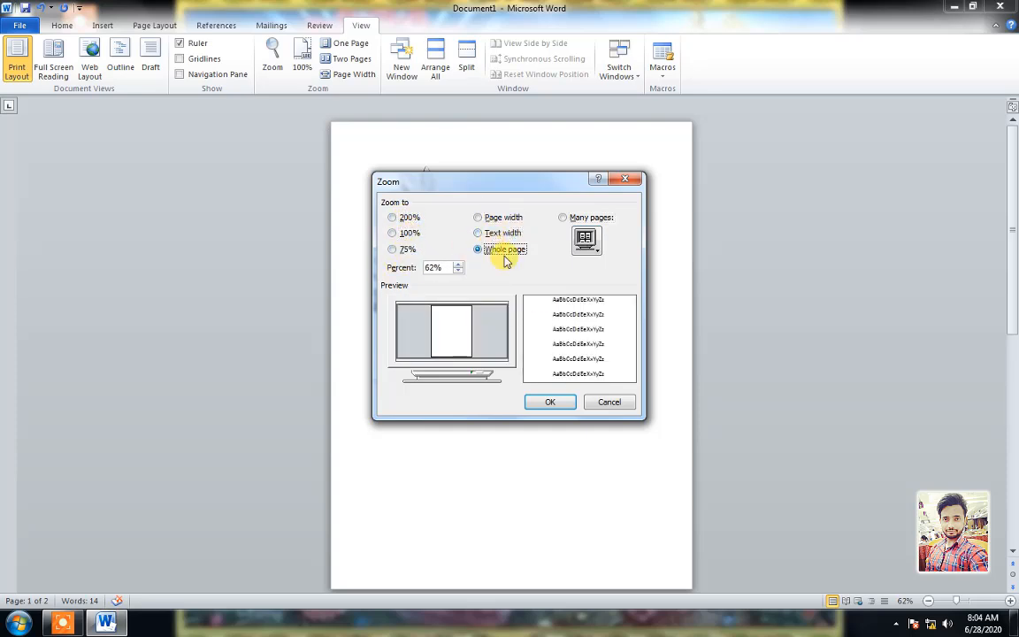
{"action": "left_click", "coordinate": [622, 410]}
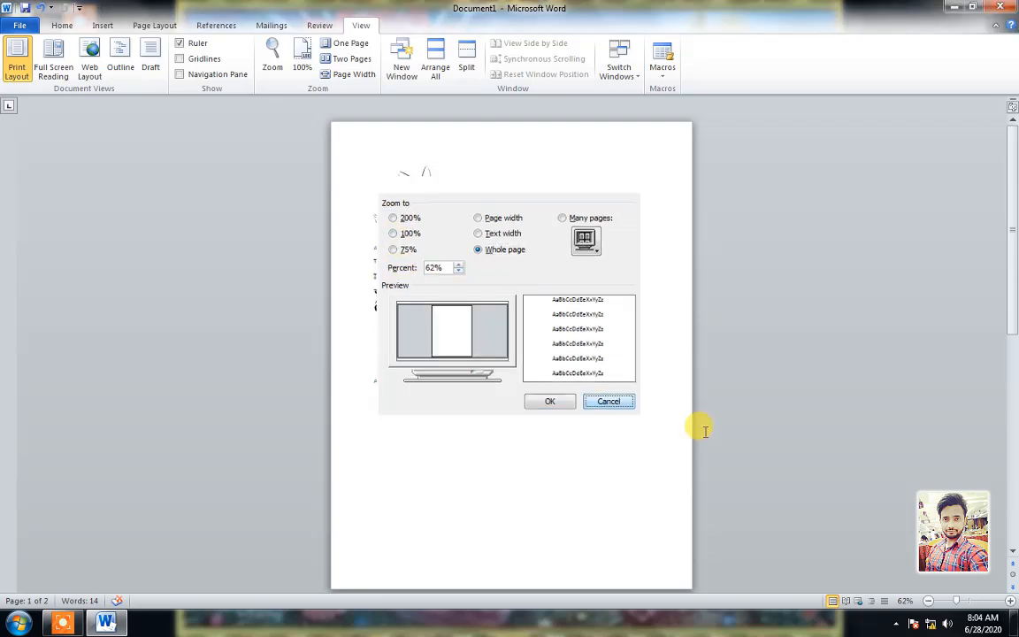
Zoom the document in to 80%, zoom back out, and fit one whole page in the window.
{"action": "left_click", "coordinate": [1011, 601]}
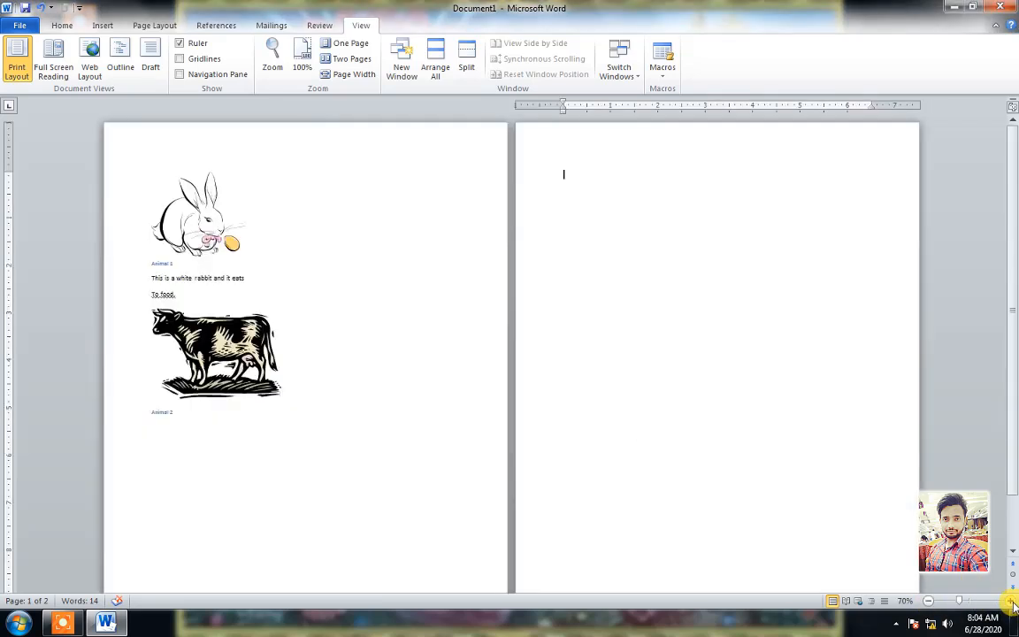
{"action": "left_click", "coordinate": [1010, 601]}
{"action": "left_click", "coordinate": [933, 601]}
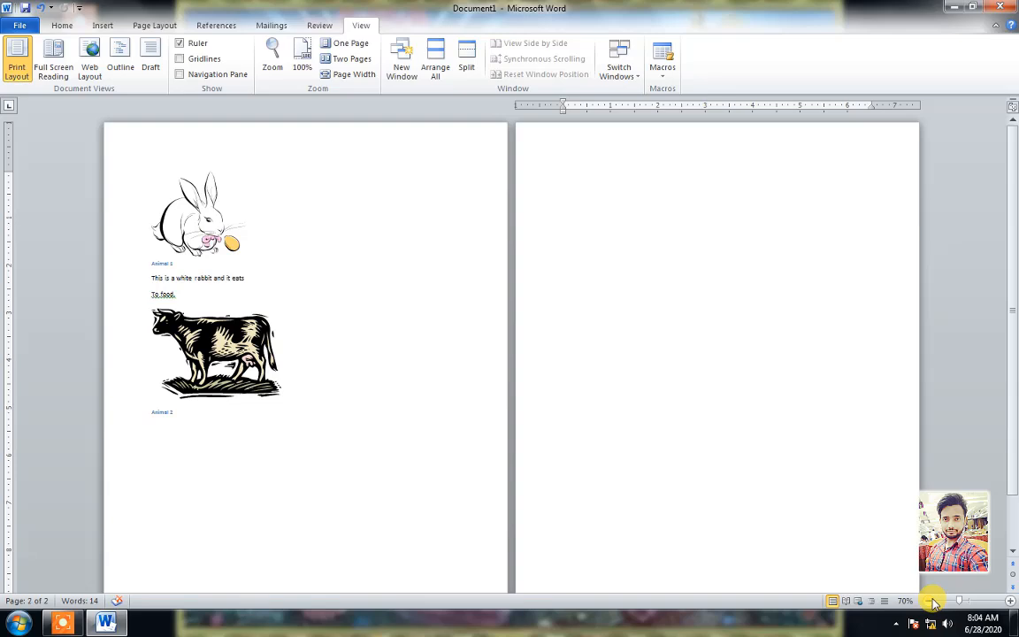
{"action": "left_click", "coordinate": [933, 602]}
{"action": "left_click", "coordinate": [336, 43]}
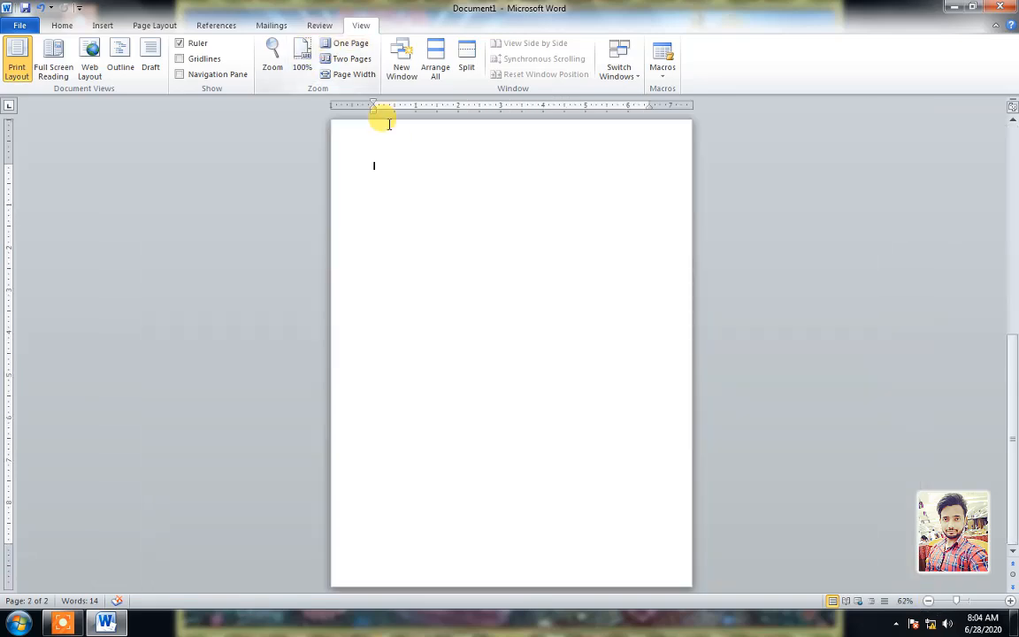
Zoom in to 80%, fit the page width, reset the zoom to 100%, and return to the start of the first page.
{"action": "left_click", "coordinate": [1011, 601]}
{"action": "left_click", "coordinate": [1011, 602]}
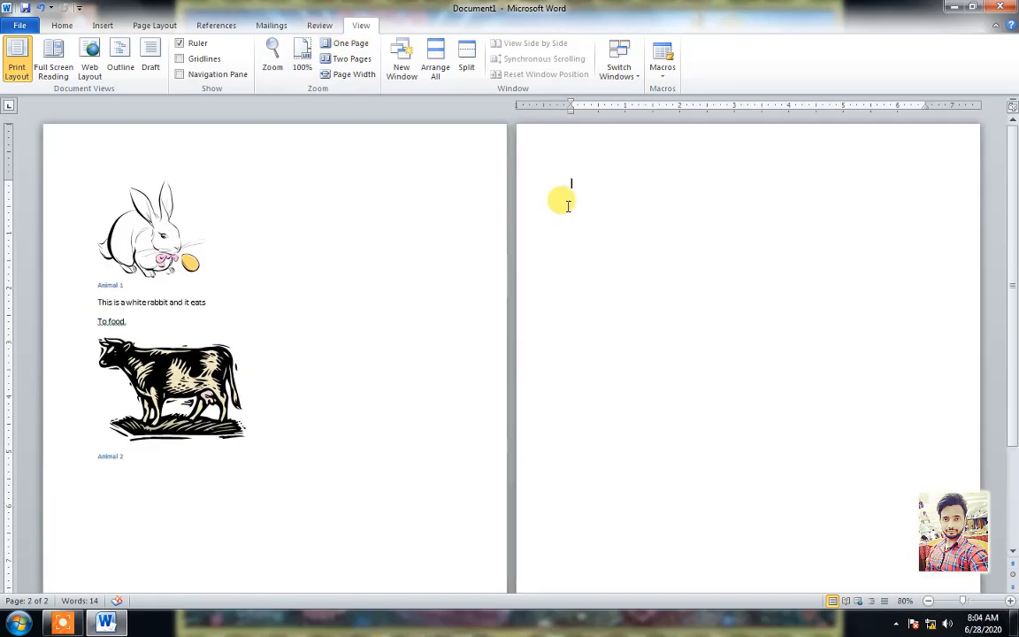
{"action": "left_click", "coordinate": [340, 74]}
{"action": "left_click", "coordinate": [302, 55]}
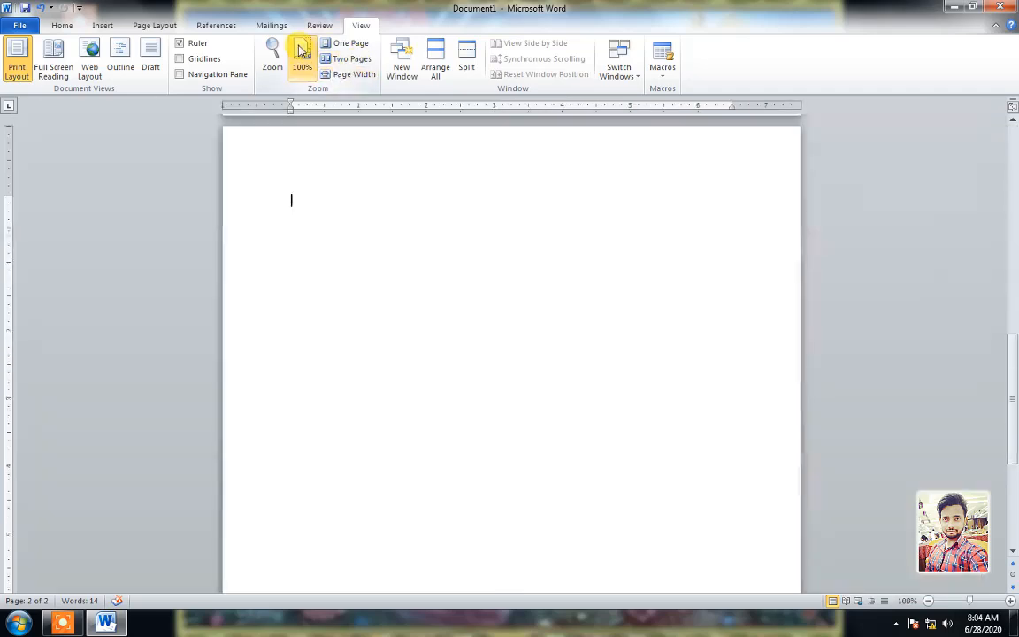
{"action": "left_click_drag", "start_coordinate": [1013, 341], "coordinate": [1015, 142]}
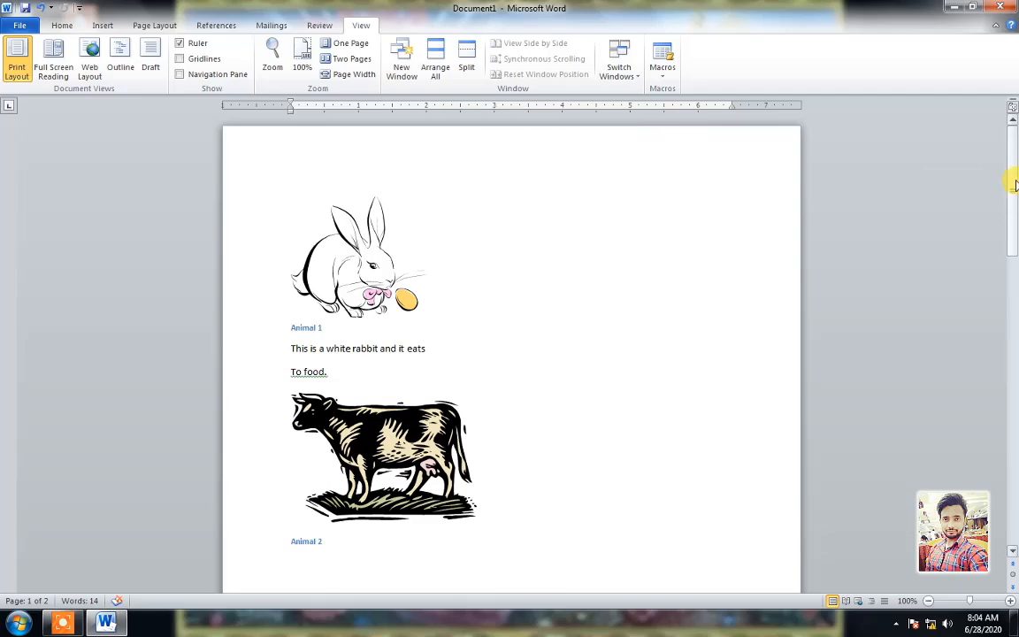
{"action": "left_click_drag", "start_coordinate": [1014, 184], "coordinate": [1015, 141]}
{"action": "left_click_drag", "start_coordinate": [1017, 183], "coordinate": [1017, 138]}
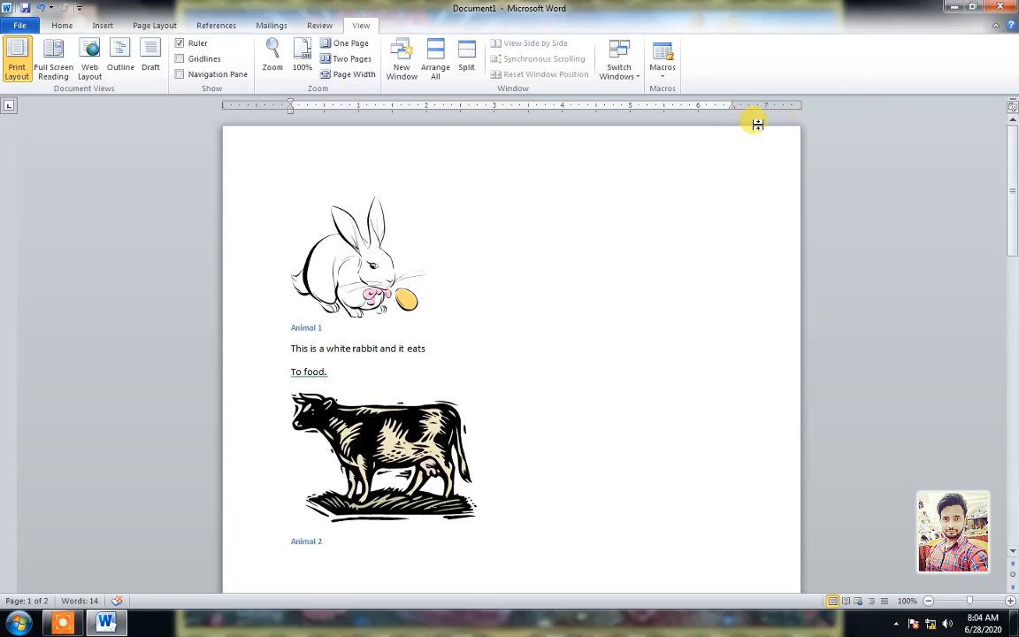
{"action": "left_click_drag", "start_coordinate": [1014, 144], "coordinate": [1014, 127]}
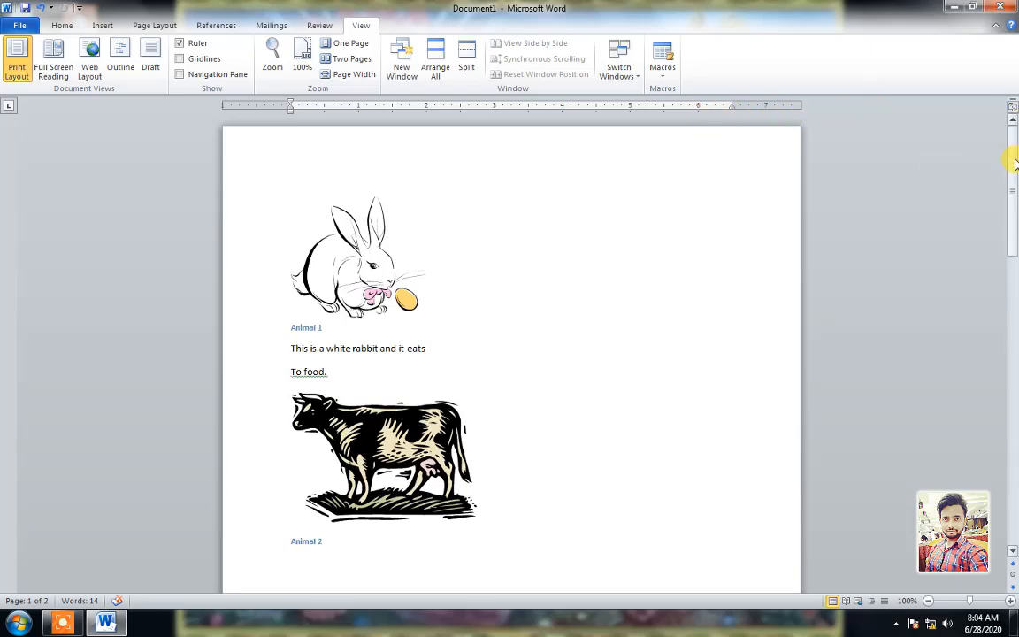
Hide the white space between the pages, show it again, and clear the selection around the rabbit.
{"action": "scroll", "coordinate": [714, 115], "scroll_direction": "down", "scroll_amount": 2}
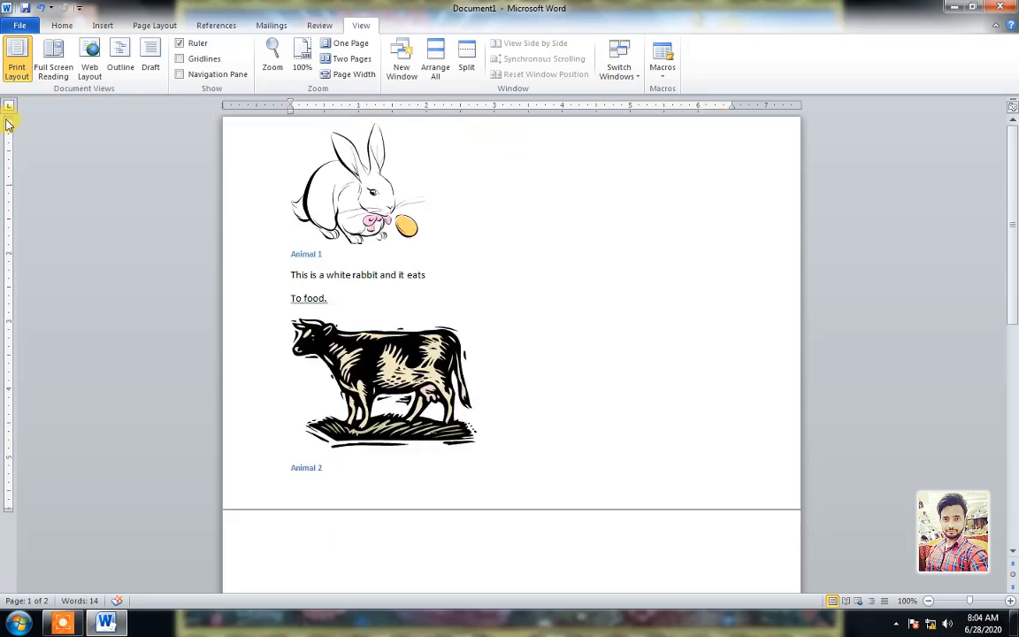
{"action": "double_click", "coordinate": [252, 115]}
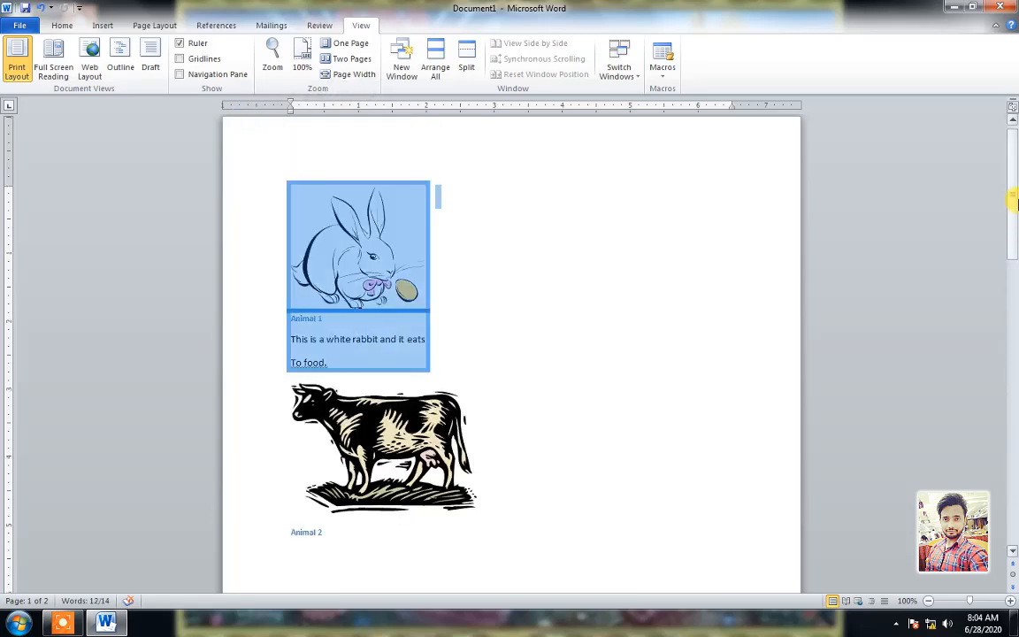
{"action": "left_click_drag", "start_coordinate": [1015, 202], "coordinate": [1010, 137]}
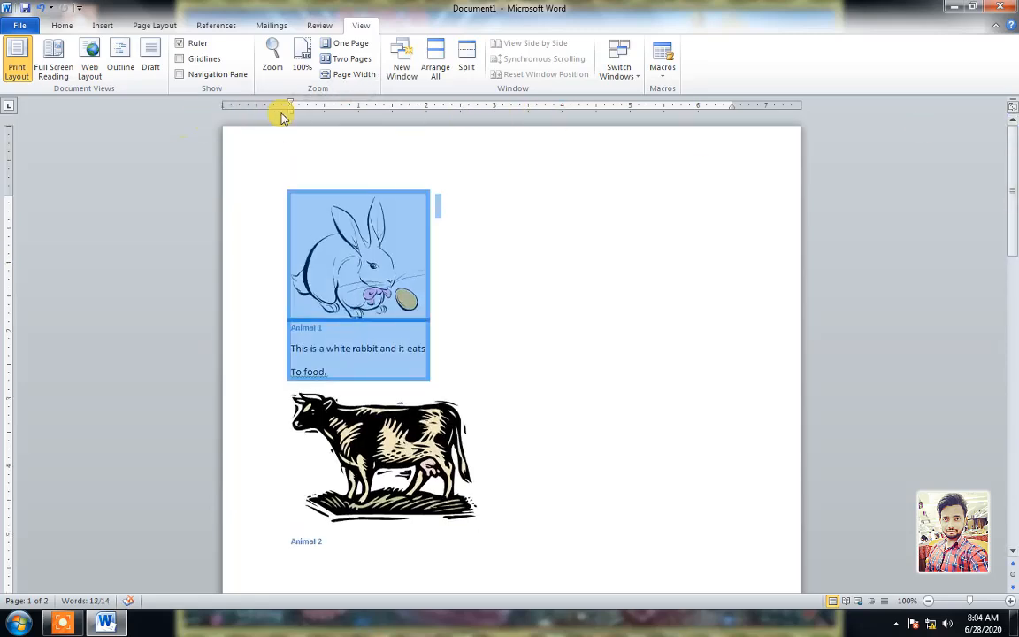
{"action": "left_click", "coordinate": [829, 124]}
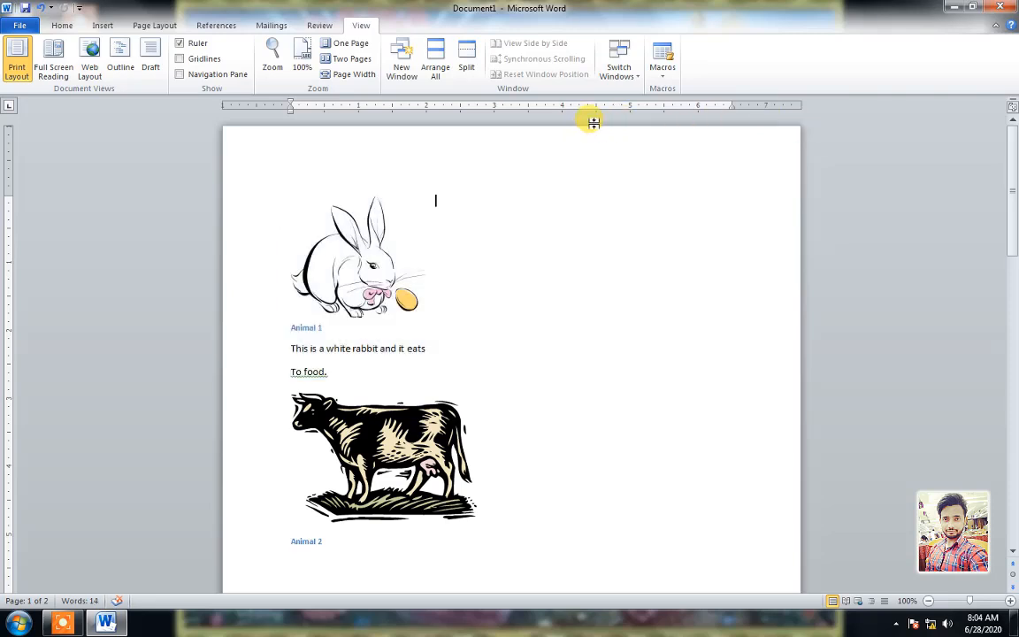
{"action": "left_click", "coordinate": [141, 26]}
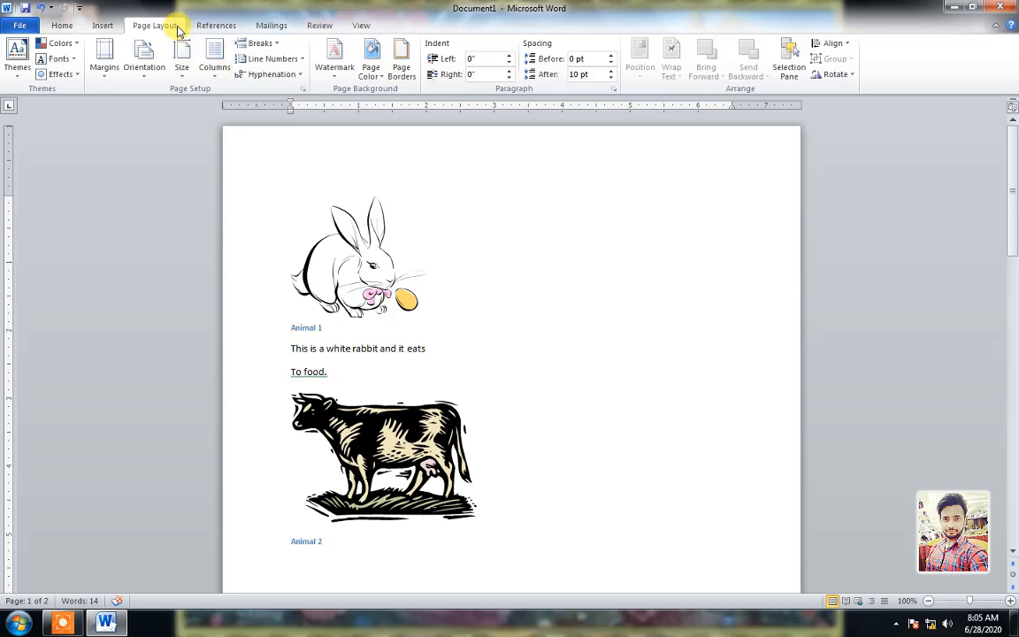
{"action": "left_click", "coordinate": [219, 25]}
{"action": "left_click", "coordinate": [359, 25]}
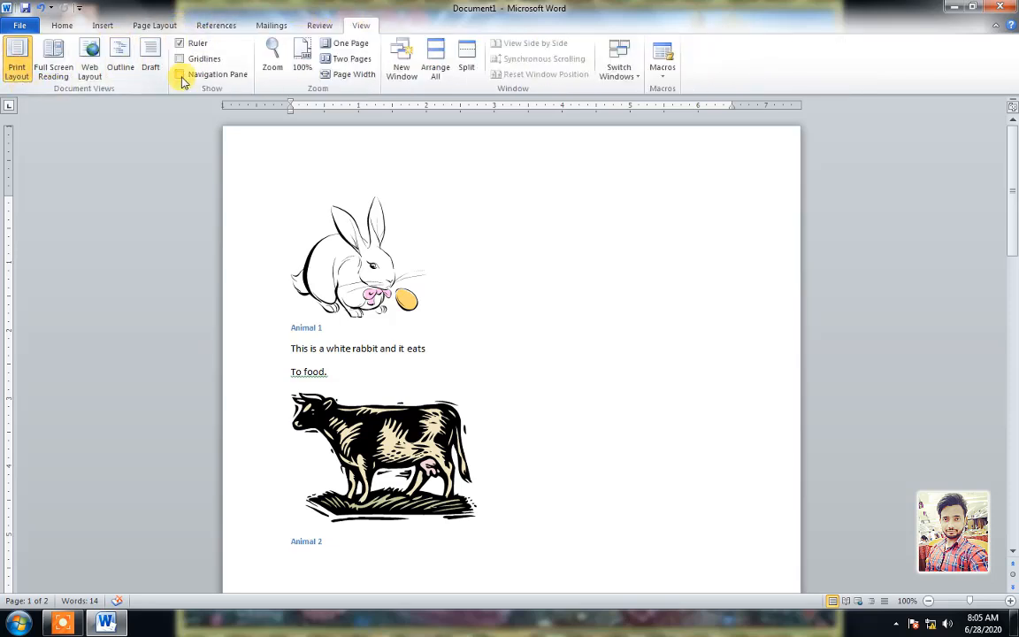
{"action": "left_click", "coordinate": [274, 25]}
{"action": "left_click", "coordinate": [320, 24]}
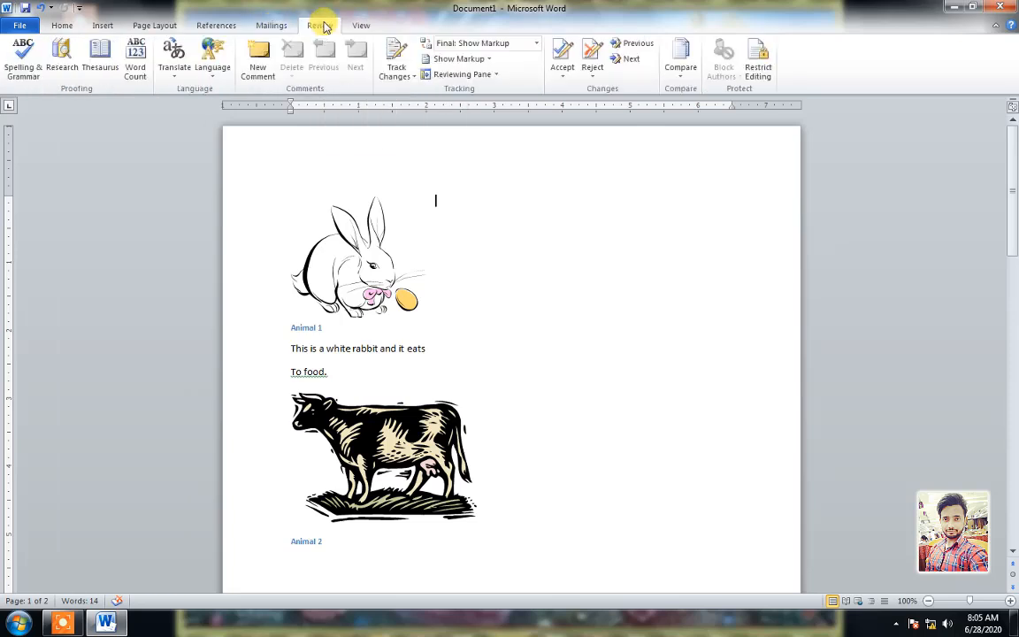
{"action": "left_click", "coordinate": [361, 25]}
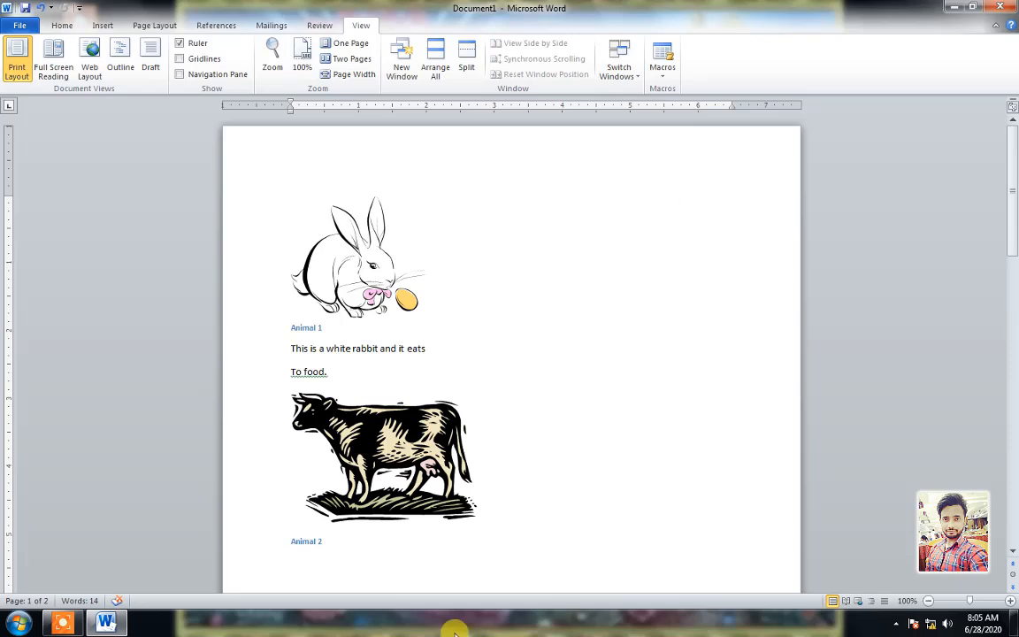
Close the document without saving the changes.
{"action": "left_click", "coordinate": [1004, 7]}
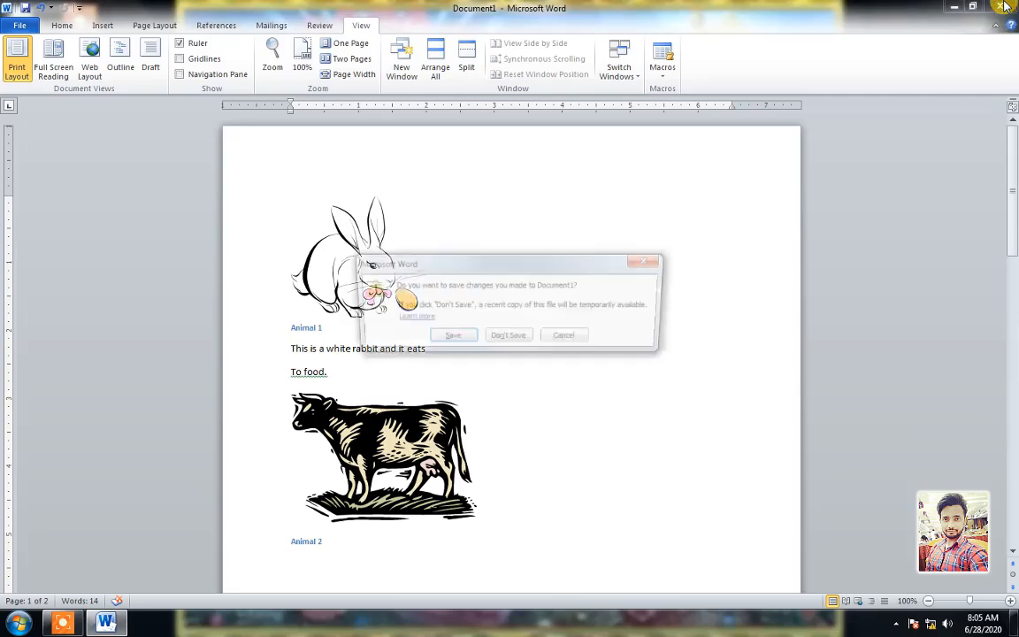
{"action": "left_click", "coordinate": [511, 338]}
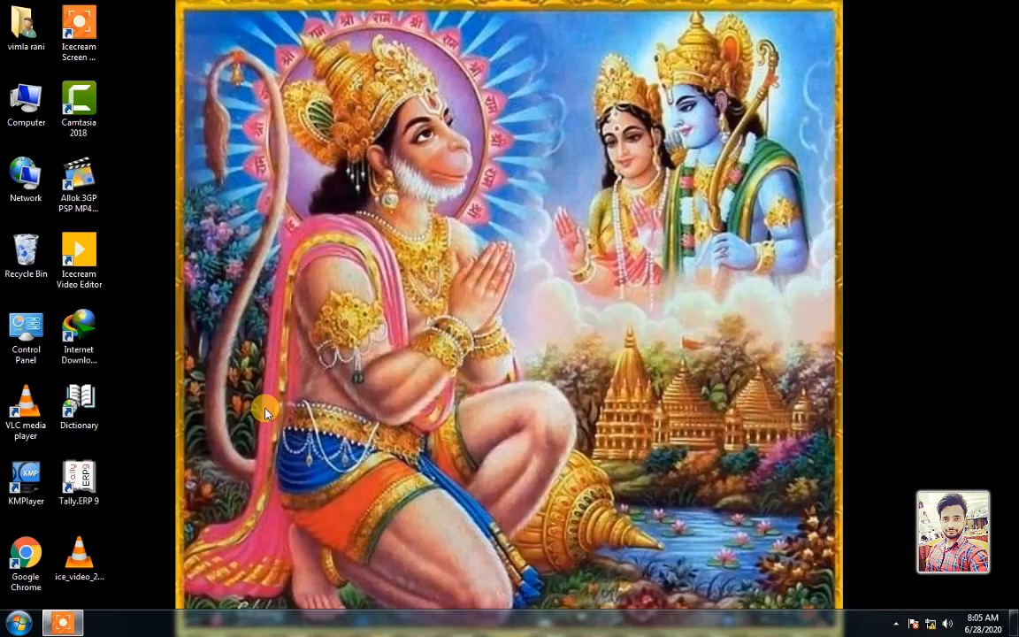
{"action": "left_click", "coordinate": [68, 624]}
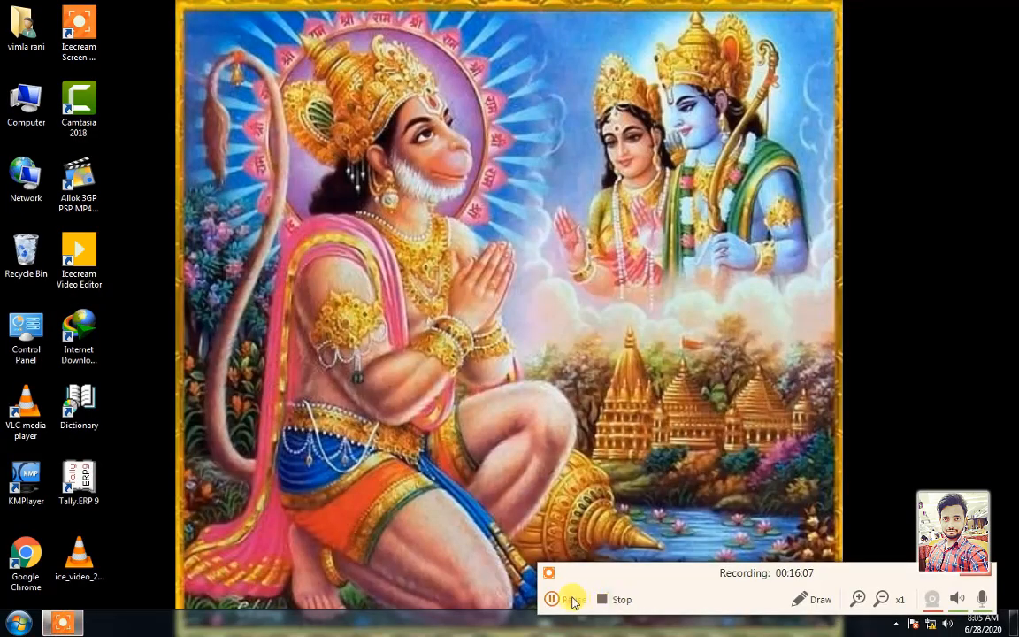